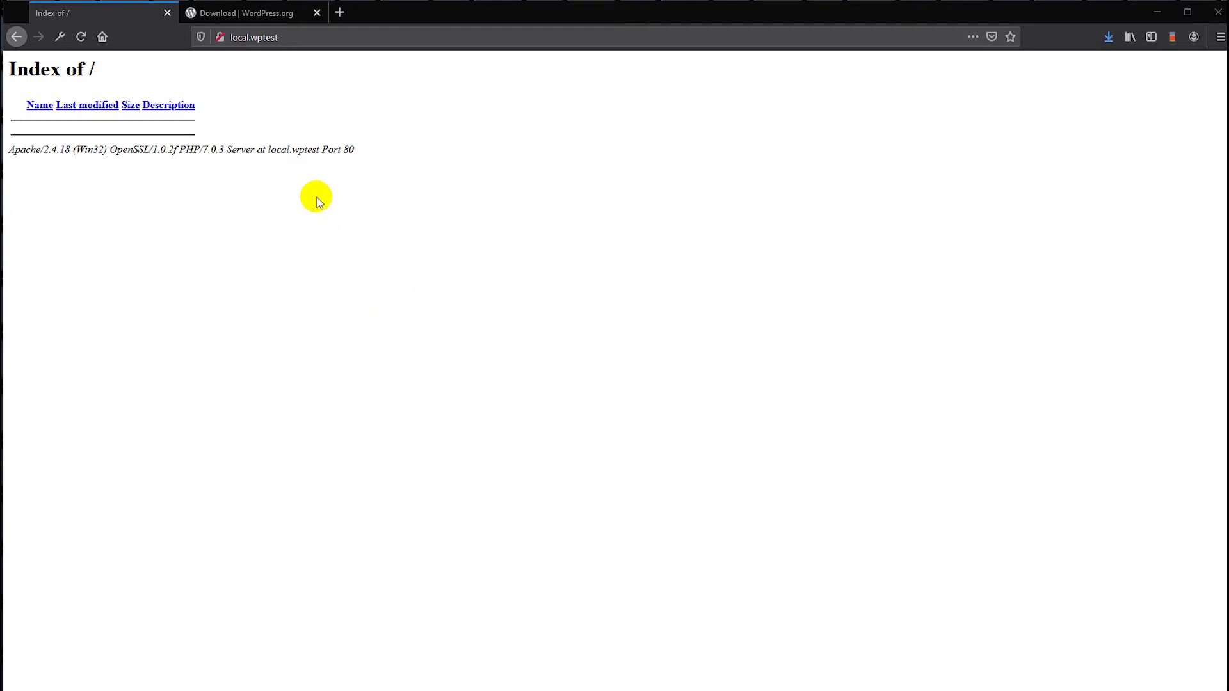
- Download the WordPress 5.3.2 zip from WordPress.org's Download page and confirm saving it
left_click(221, 13)
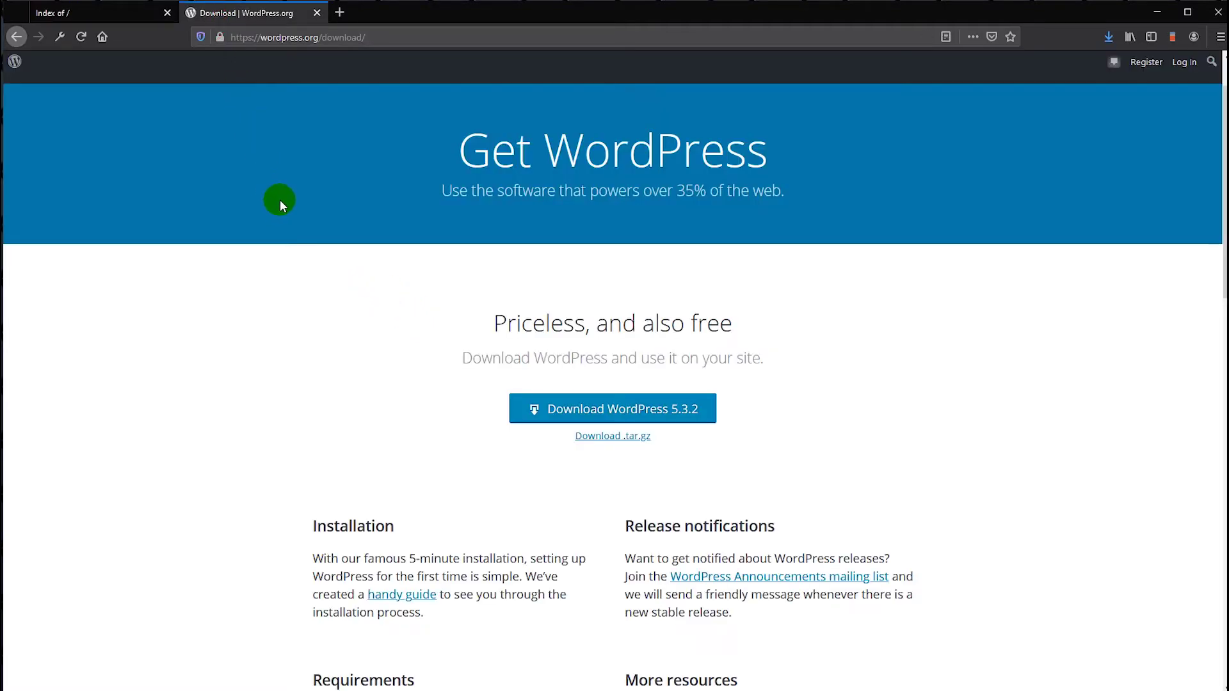
scroll(324, 268, "up", 2)
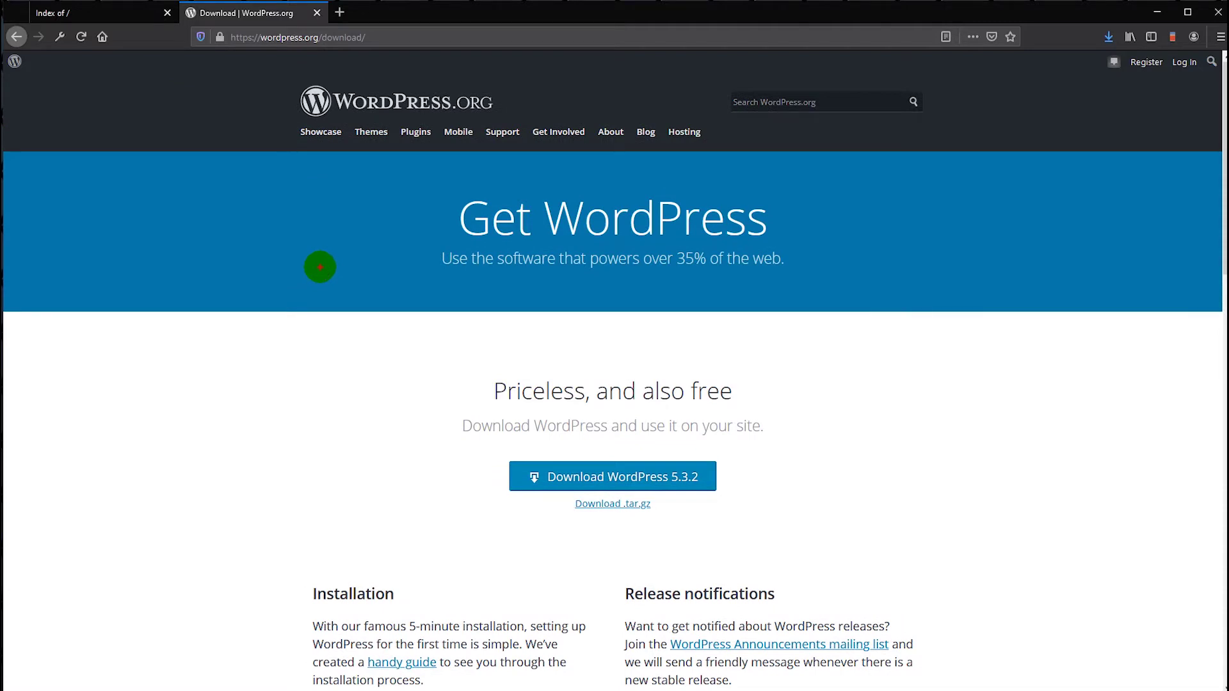
left_click_drag(273, 88, 542, 140)
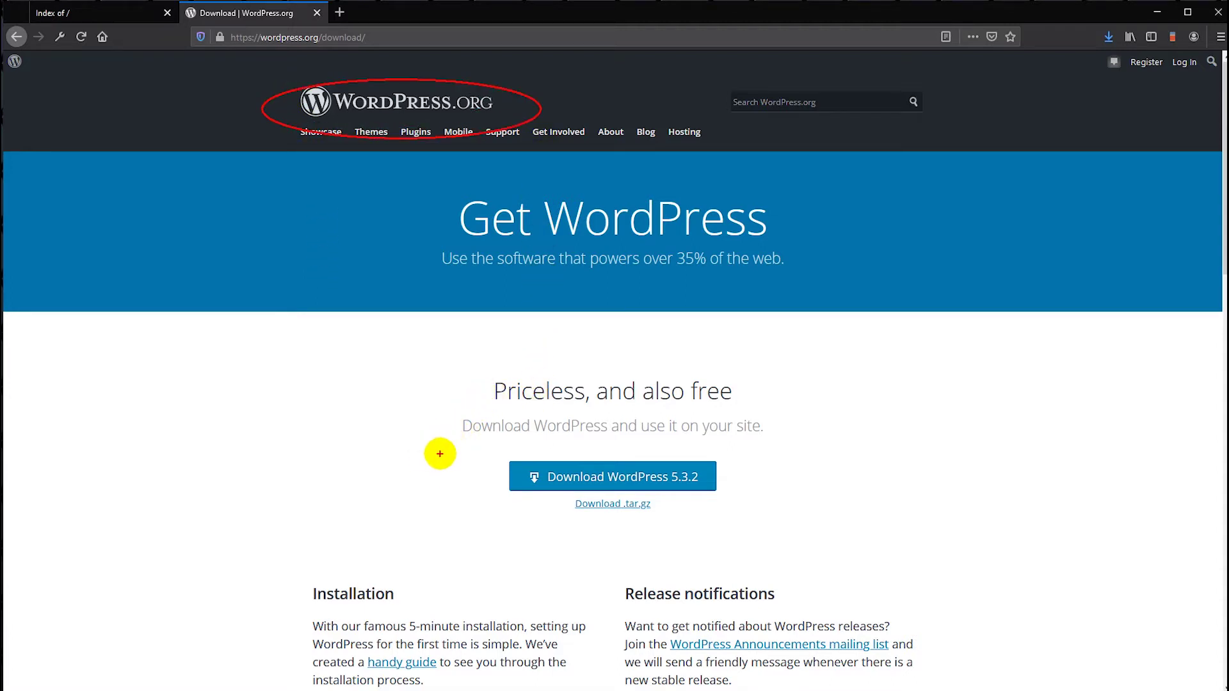
left_click_drag(438, 429, 764, 518)
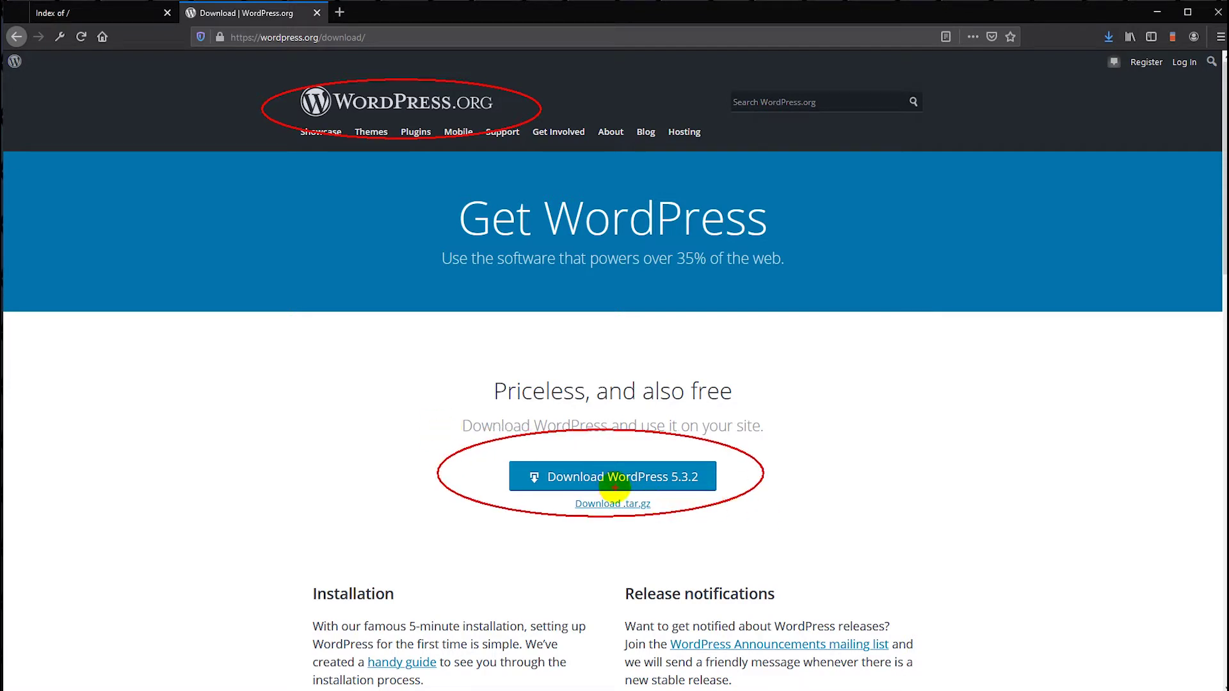
right_click(322, 274)
left_click(585, 475)
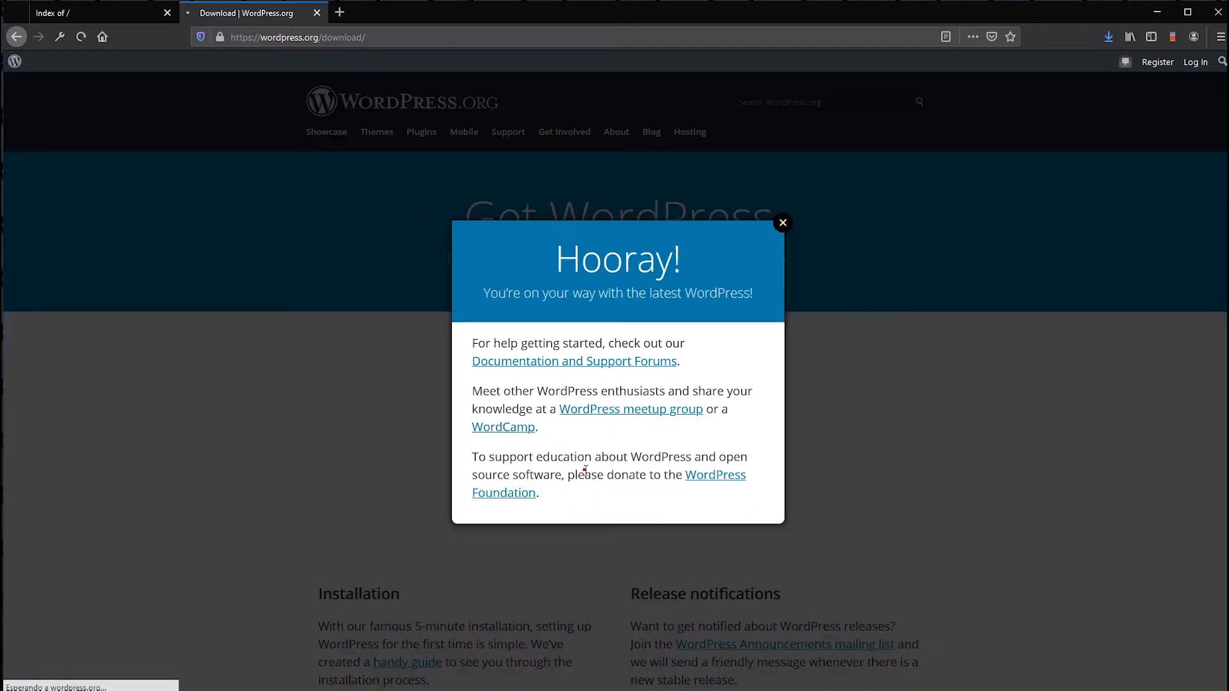
left_click(690, 427)
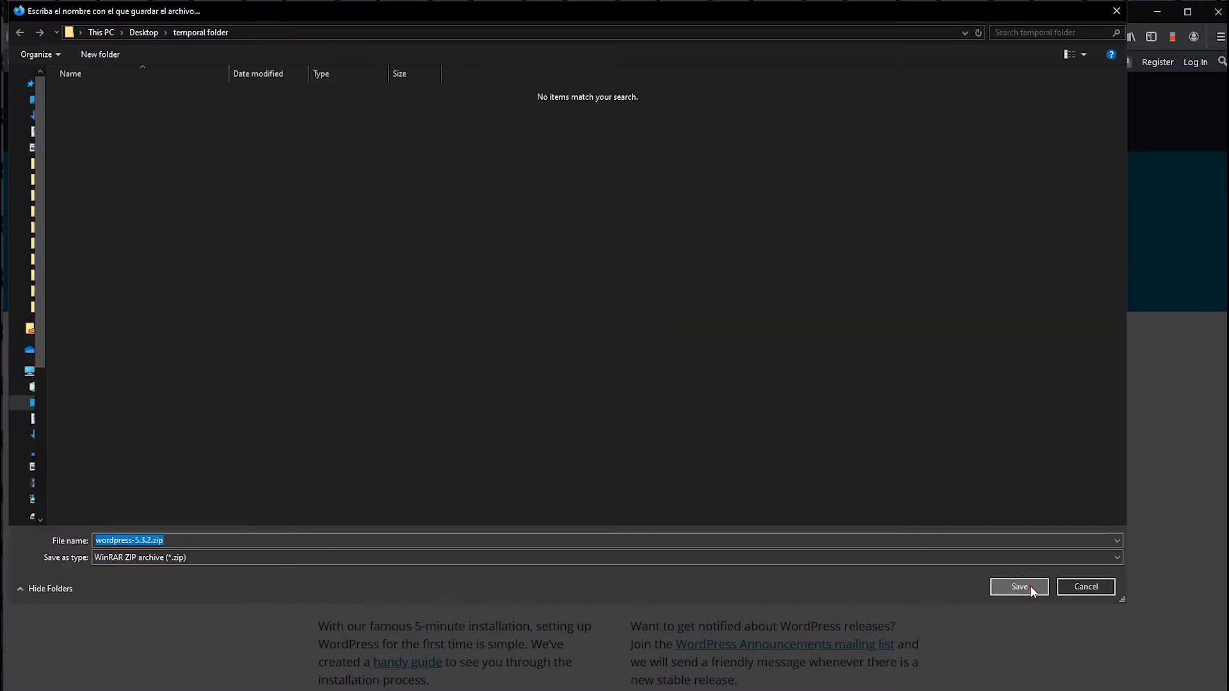
- Save wordpress-5.3.2.zip into the temporal folder and extract it there
left_click(1031, 586)
left_click_drag(1228, 112, 716, 79)
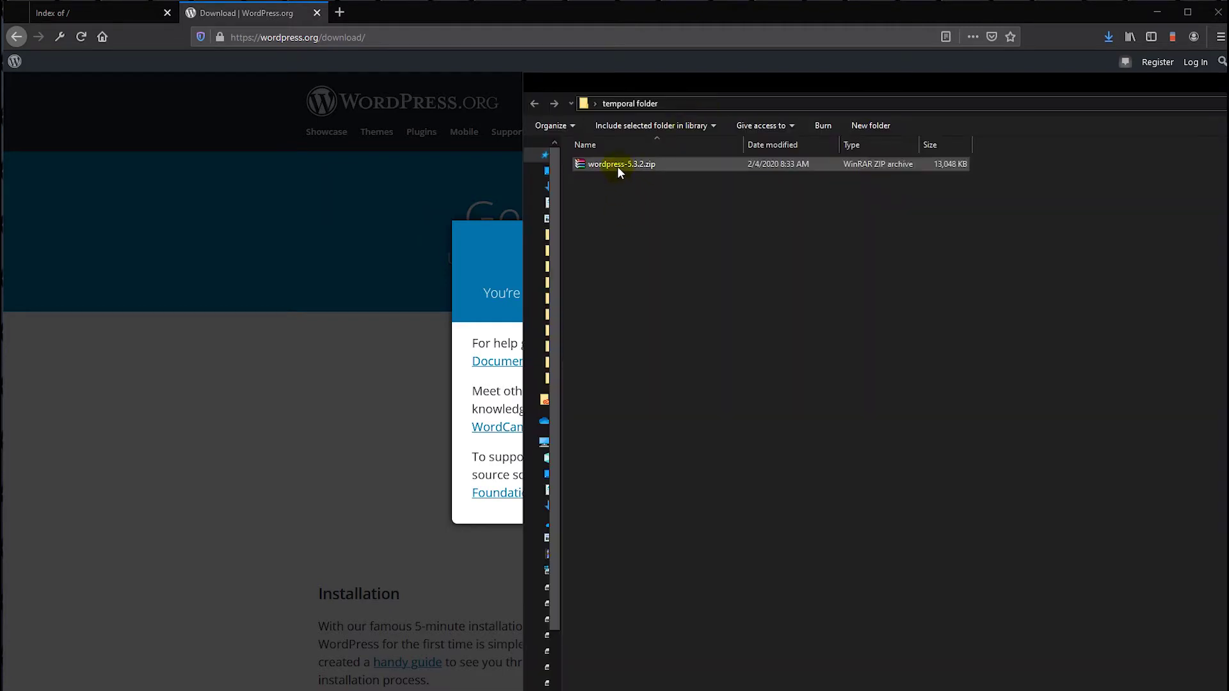
right_click(617, 167)
left_click(652, 237)
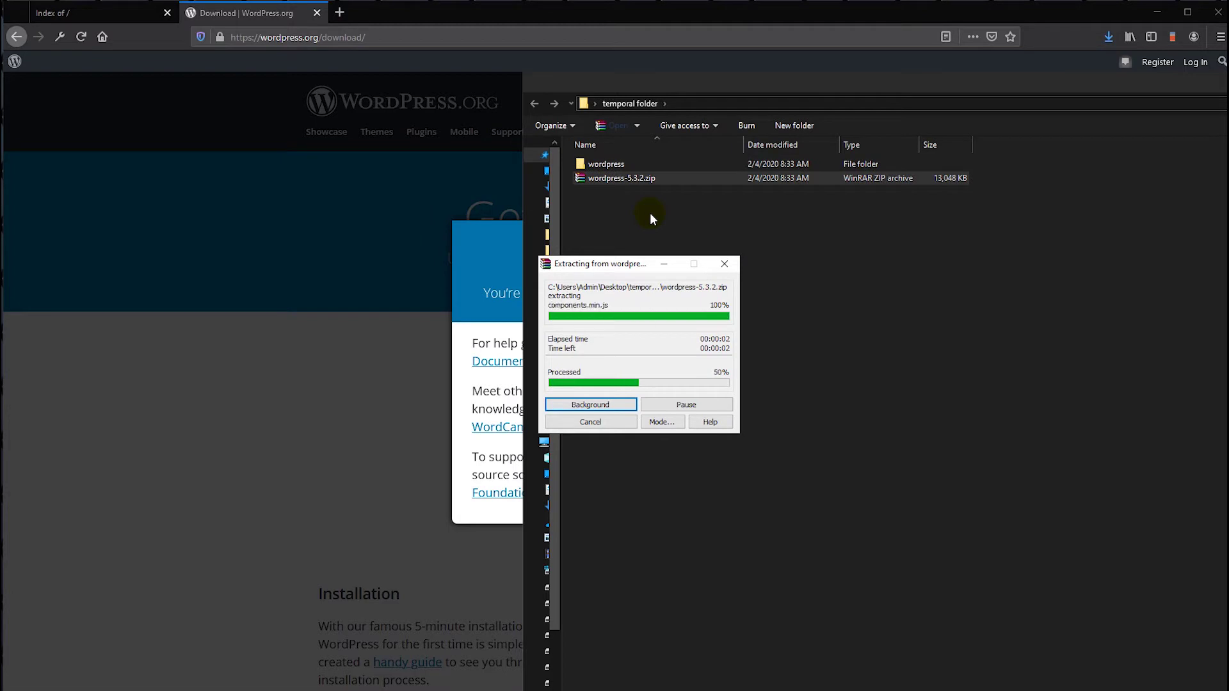
- Open the extracted wordpress folder and select all 19 items in it
double_click(613, 167)
left_click_drag(618, 432, 600, 157)
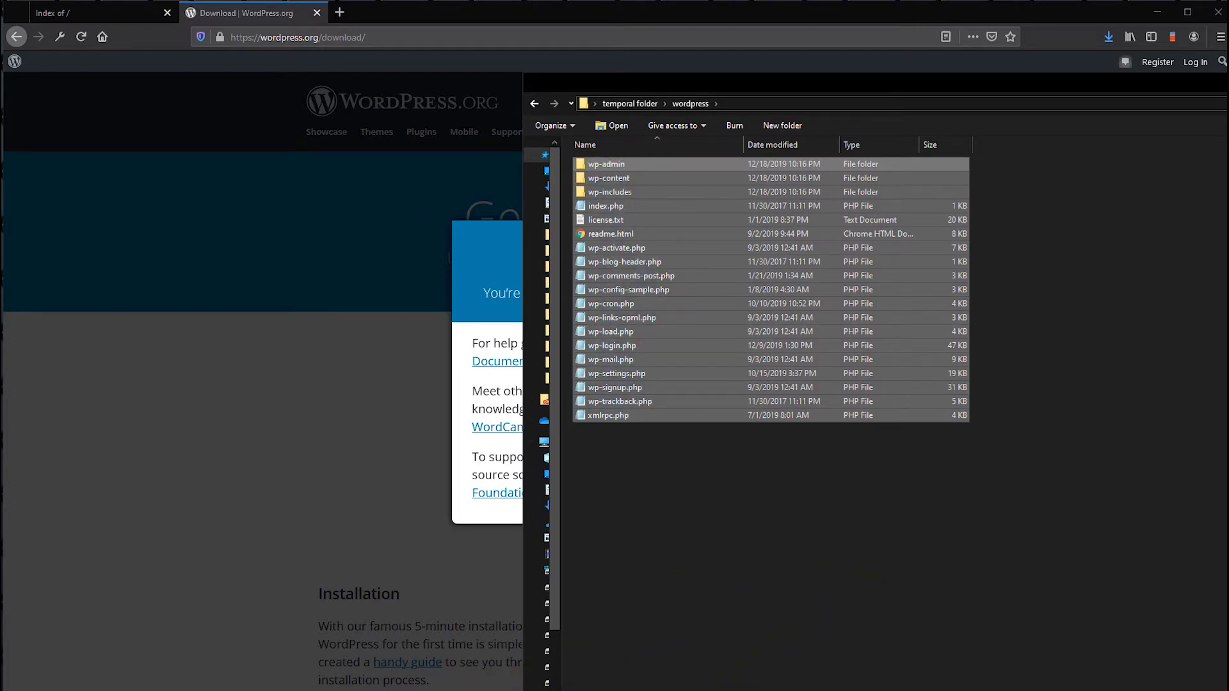
key("alt+Tab")
left_click(728, 681)
left_click(669, 479)
left_click_drag(688, 472, 597, 160)
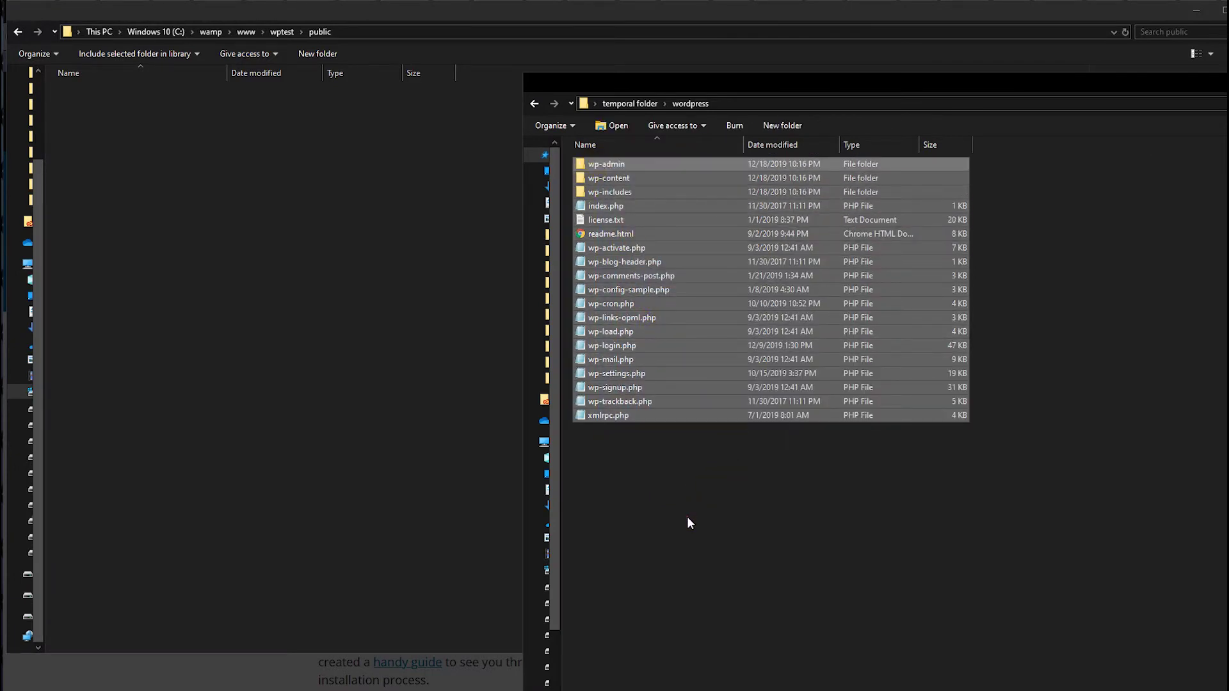
- Paste the WordPress files into wptest\public, then return to Firefox's Index of / page
key("alt+Tab")
key("ctrl+v")
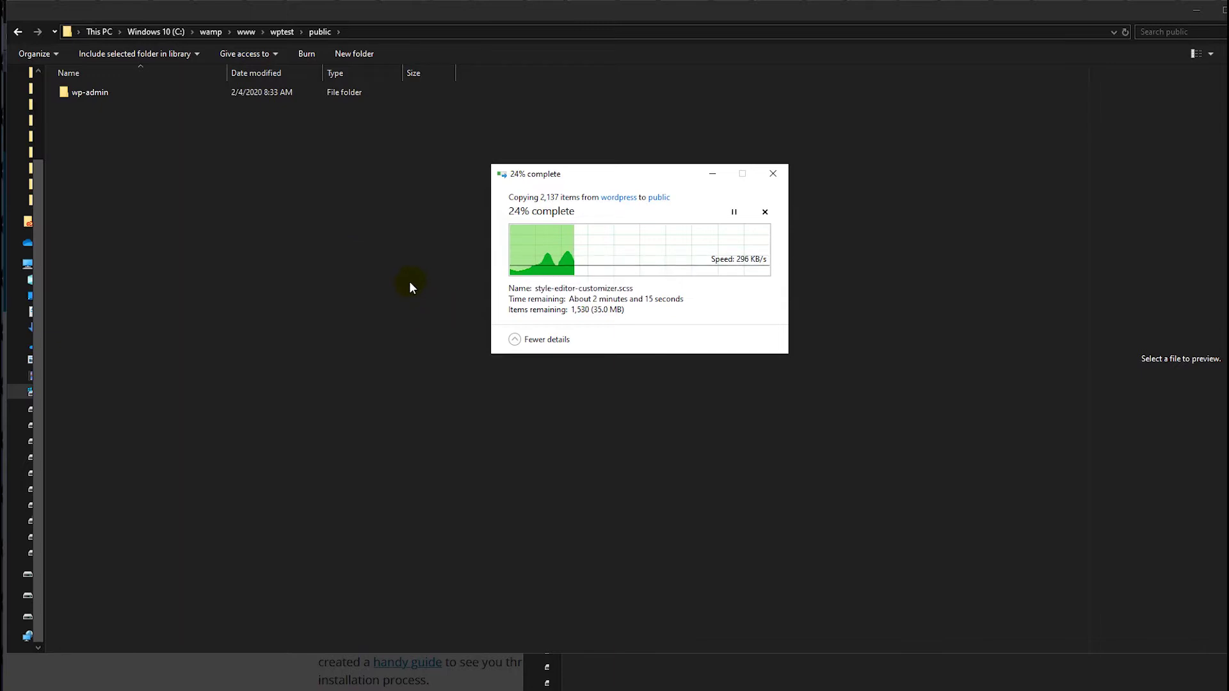
left_click_drag(590, 182, 404, 247)
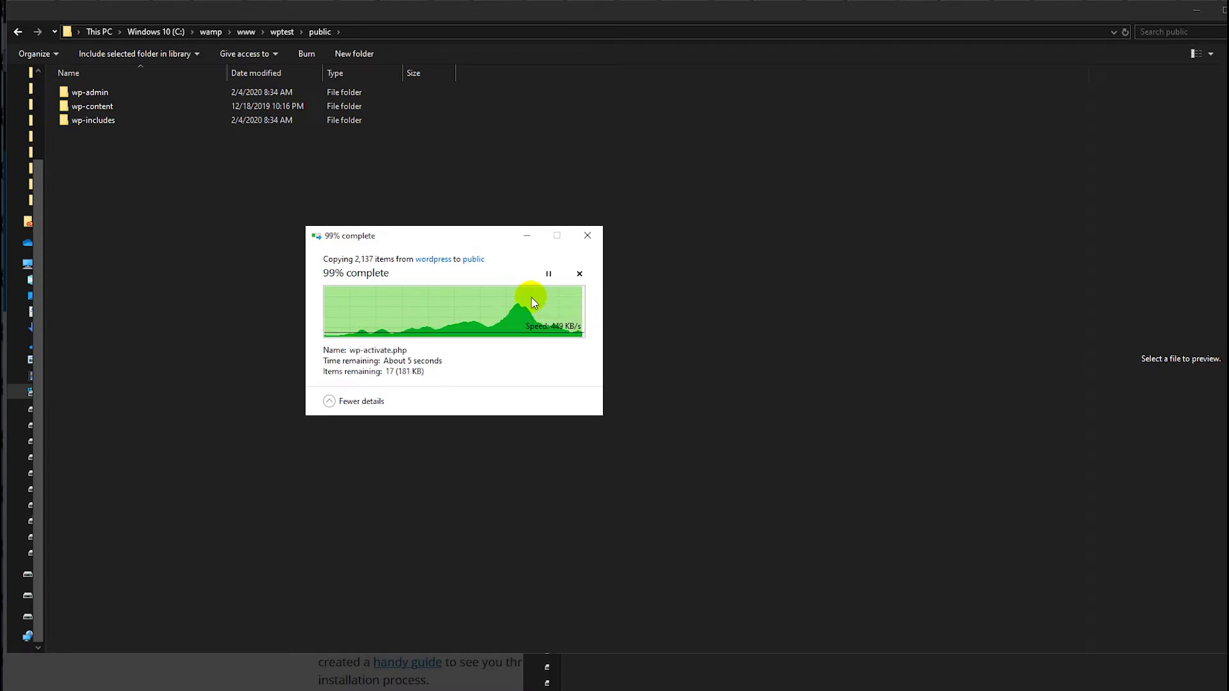
left_click(343, 403)
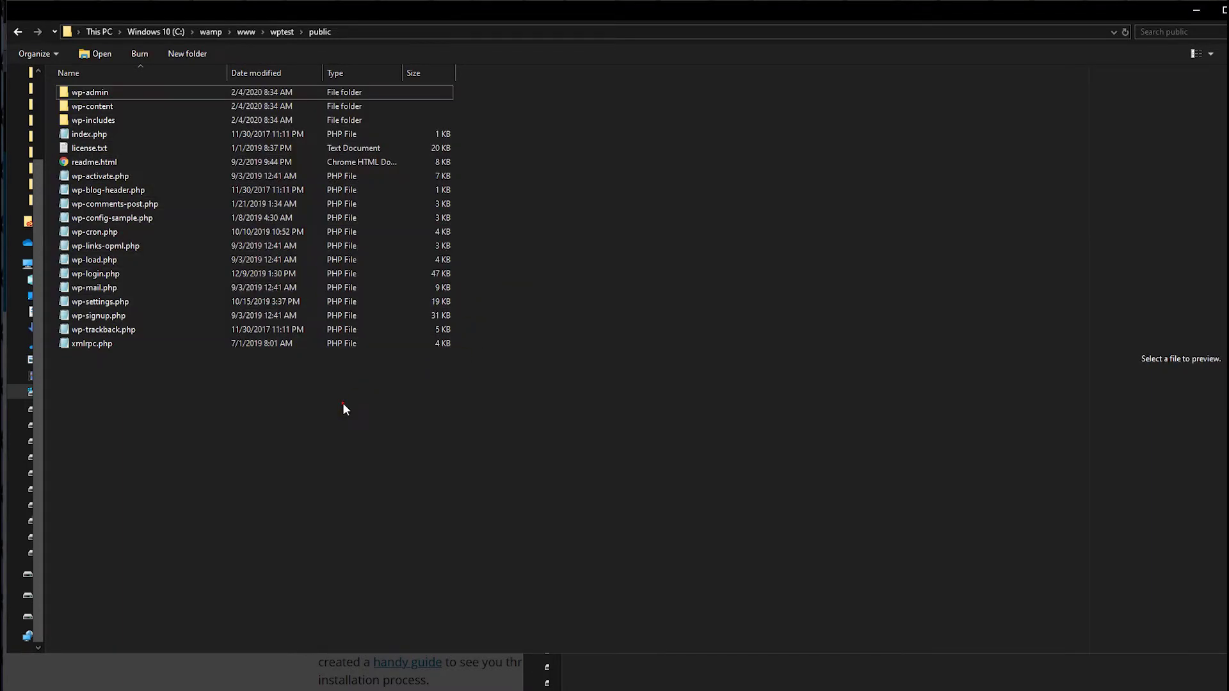
left_click(843, 657)
left_click(123, 14)
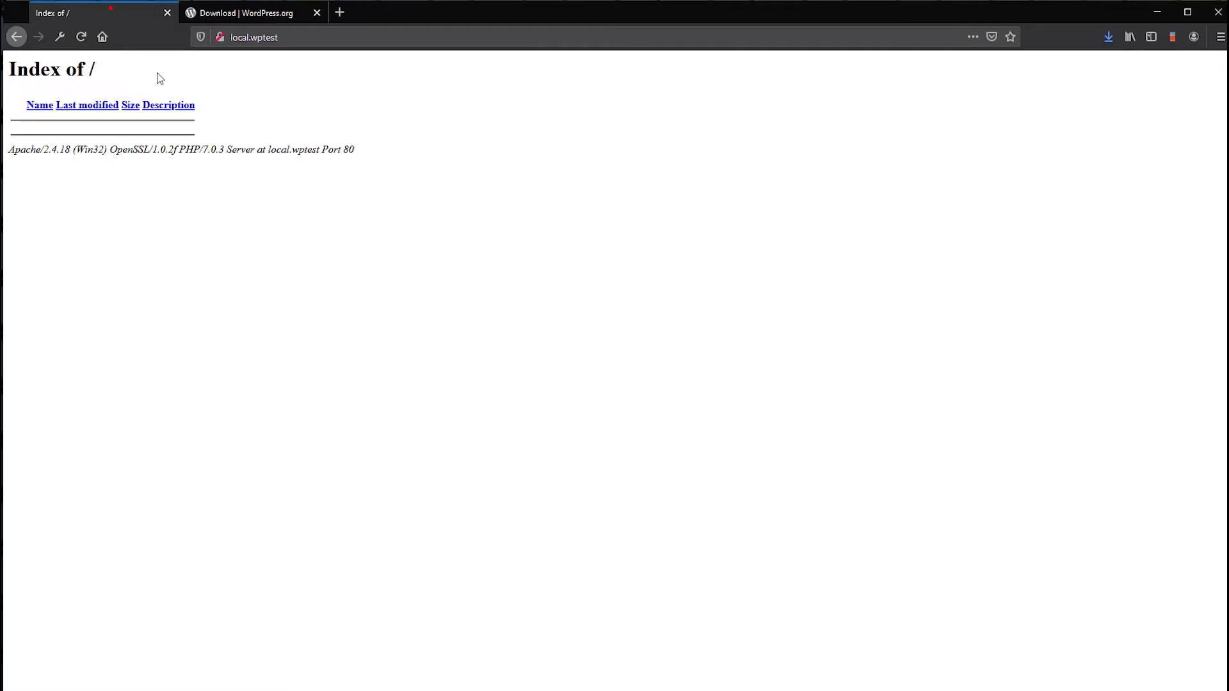
- Start the WordPress setup on local.wptest in English (United States)
left_click(82, 37)
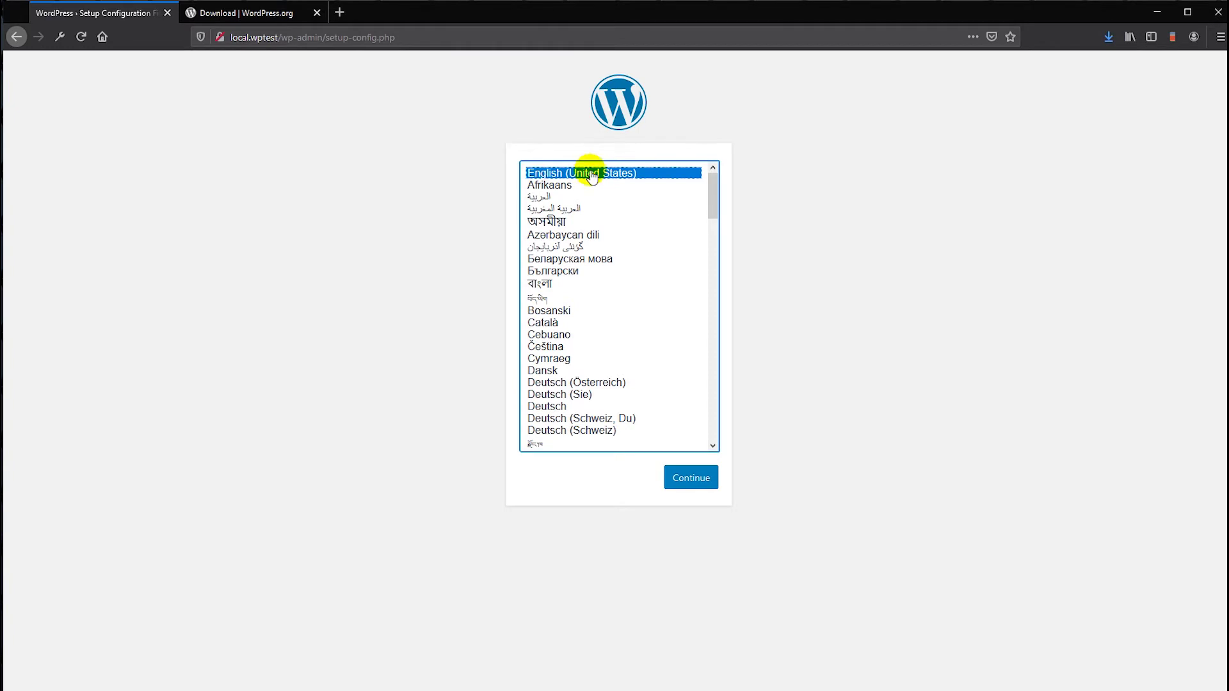
left_click(691, 477)
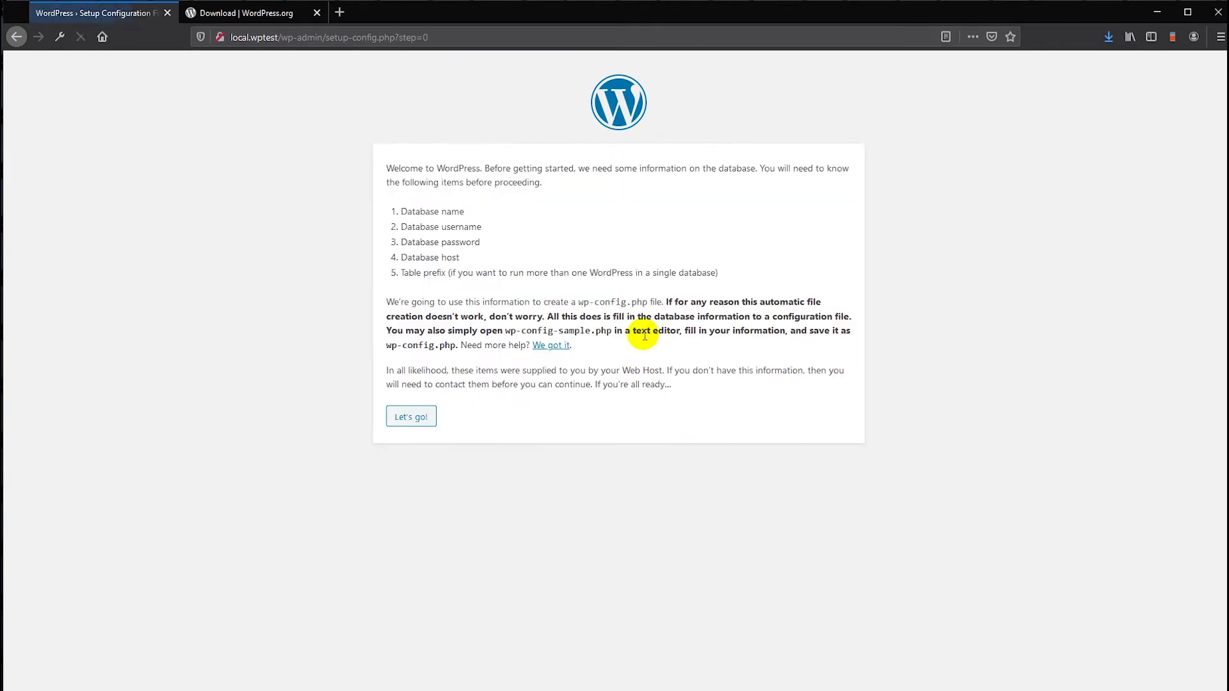
left_click(410, 416)
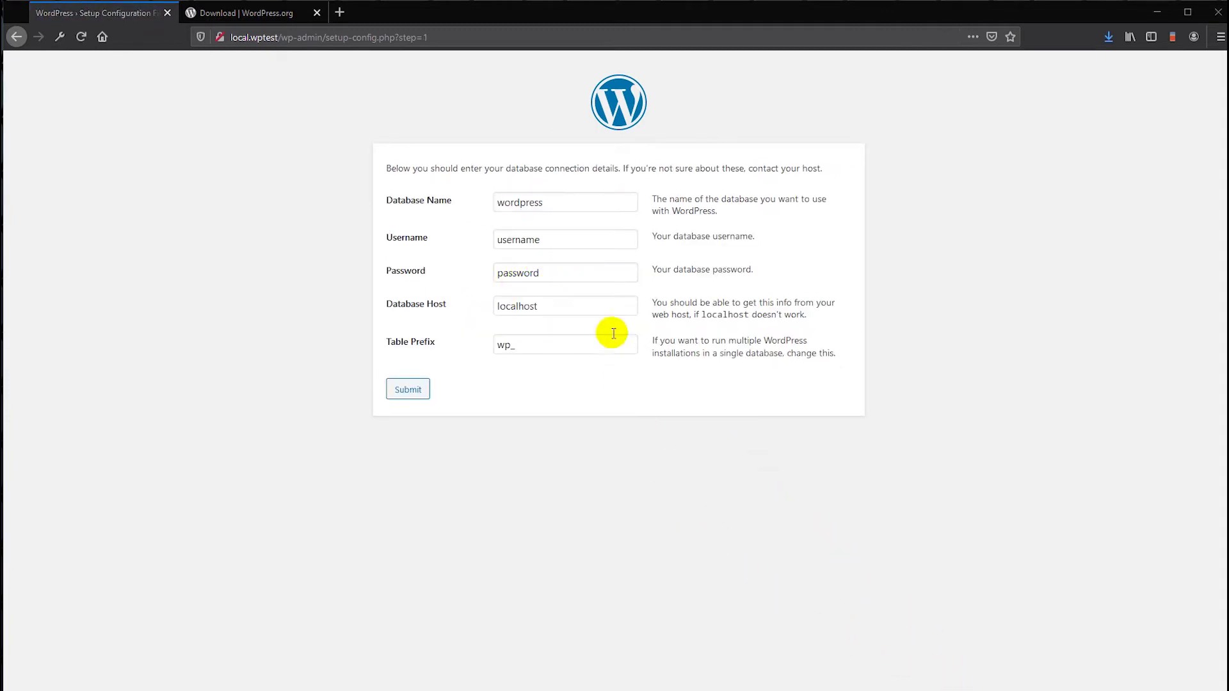
- Enter database name local-wptest, username root and the database password, then submit
left_click_drag(569, 209, 494, 203)
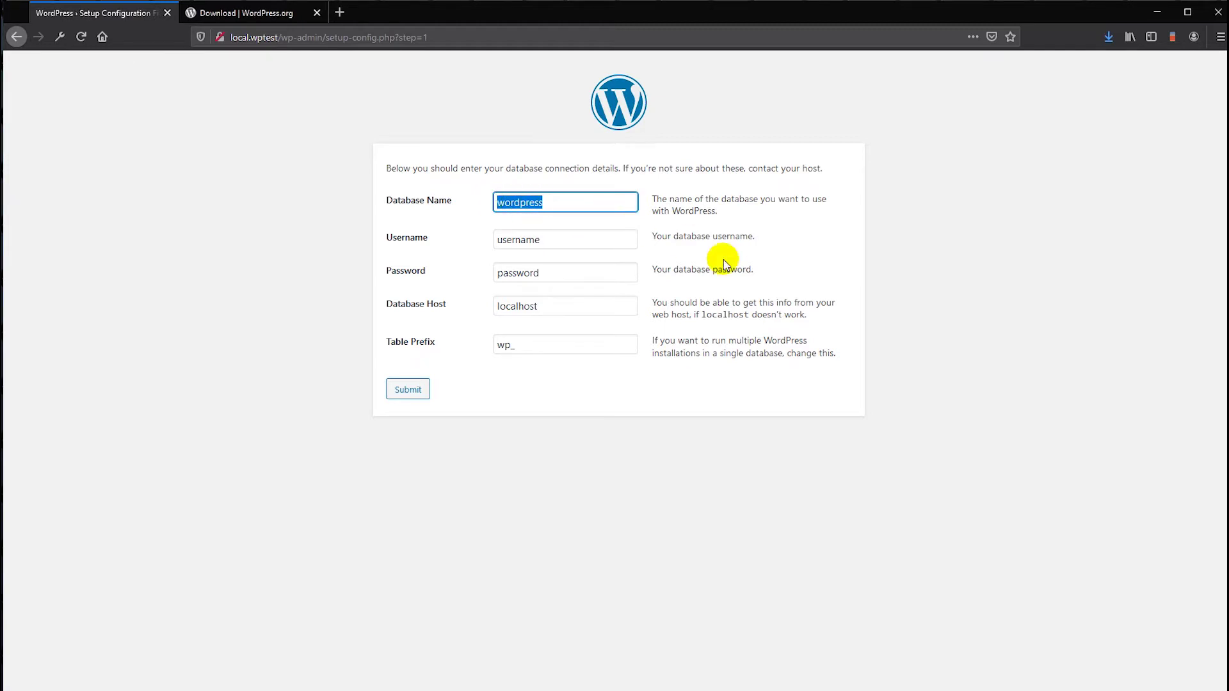
type("LOCAL")
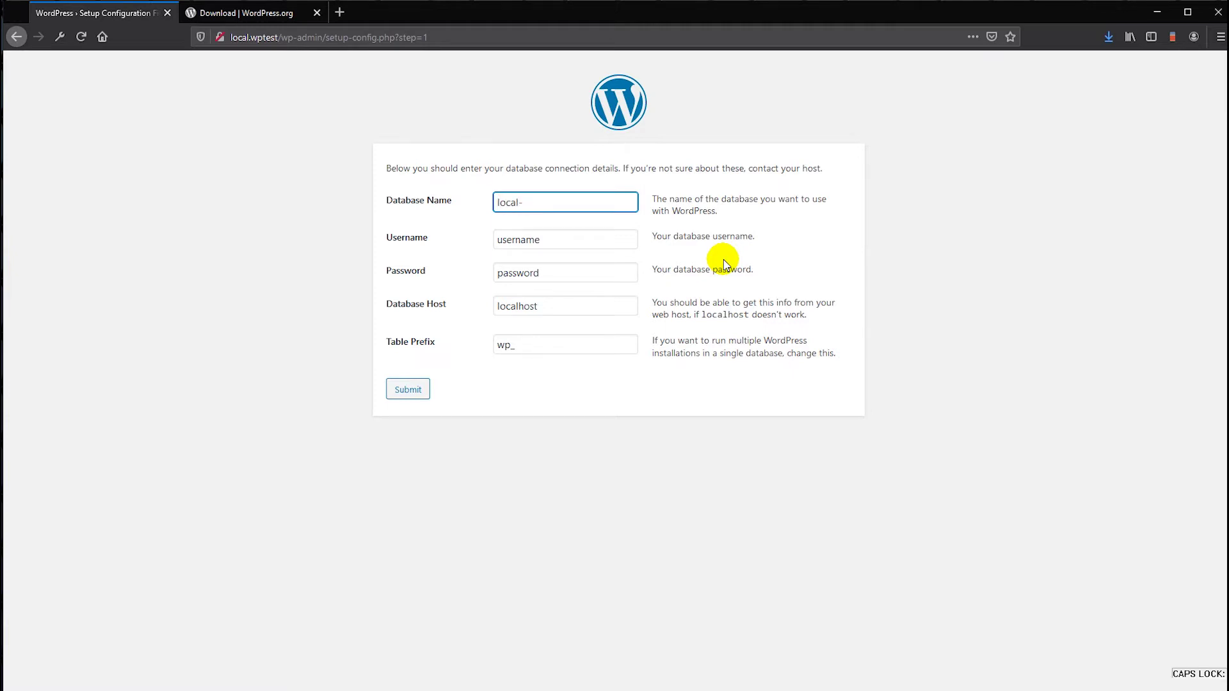
type("-wptest")
key("Tab")
type("root")
key("Tab")
type("r")
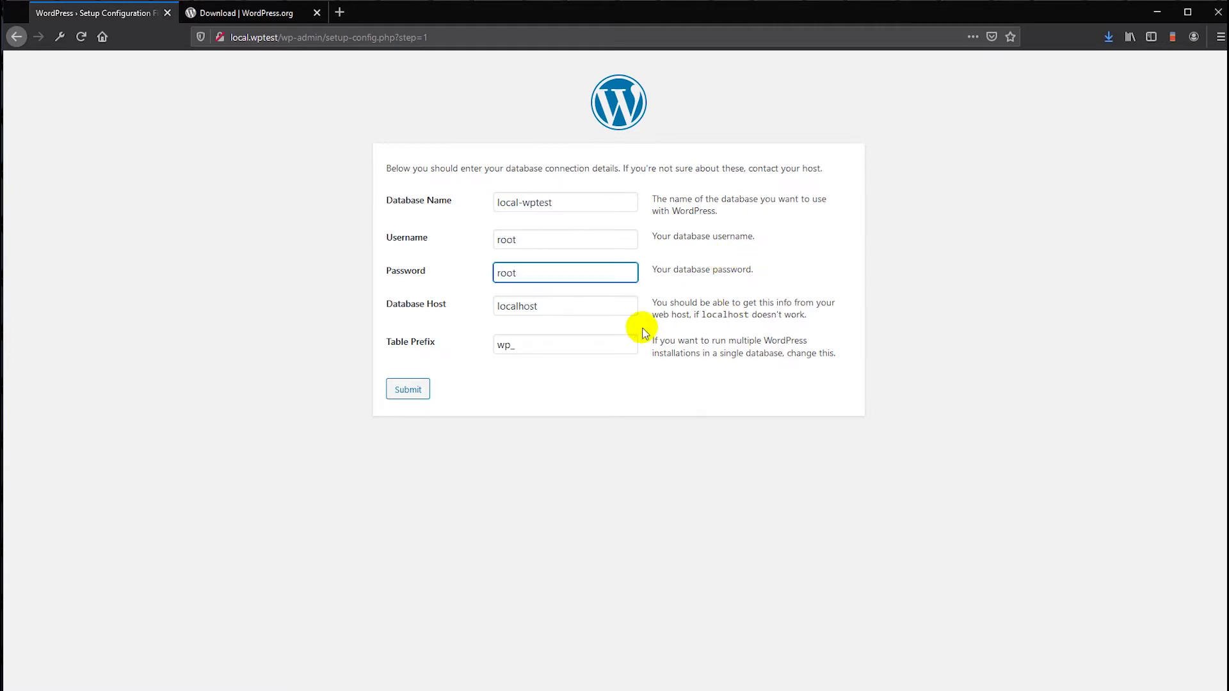
left_click(408, 388)
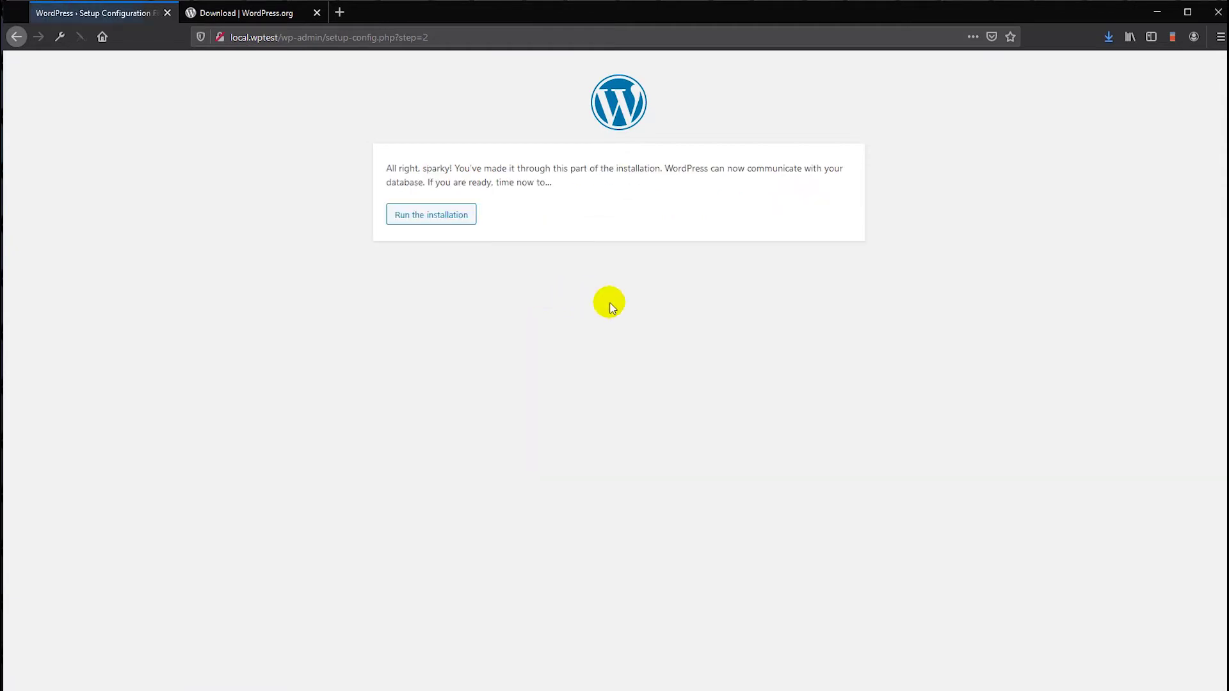
- Install WordPress with user admin, a confirmed weak password and an admin e-mail
left_click(434, 220)
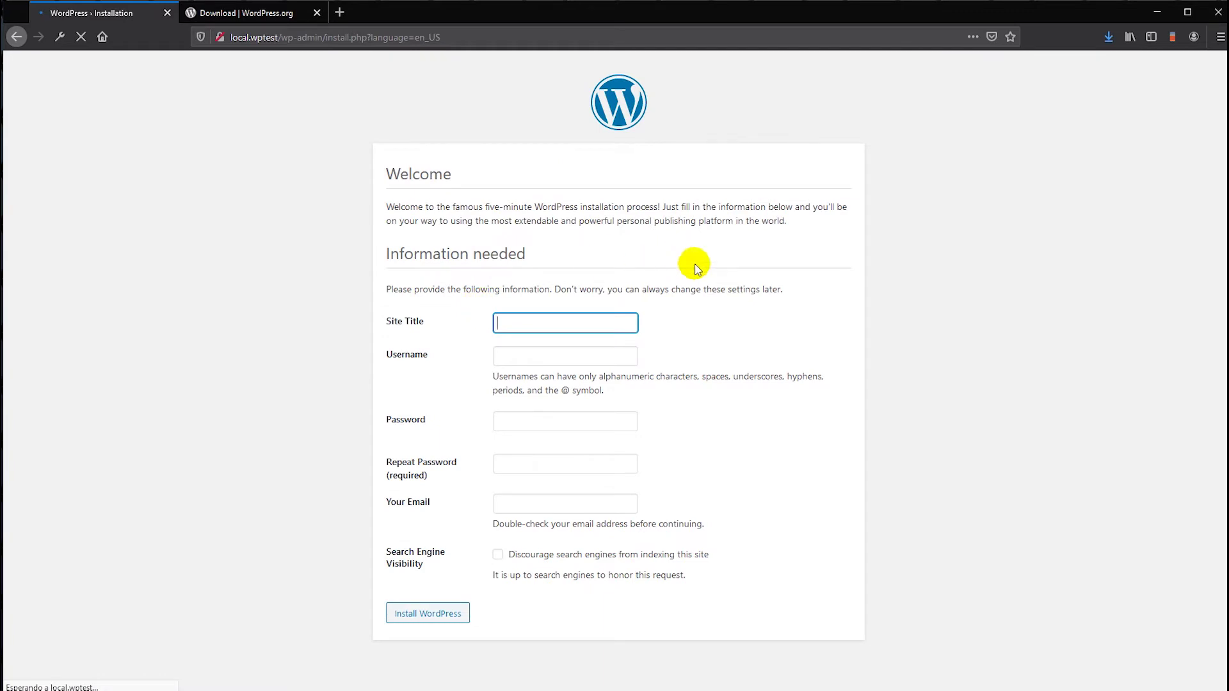
type("tes")
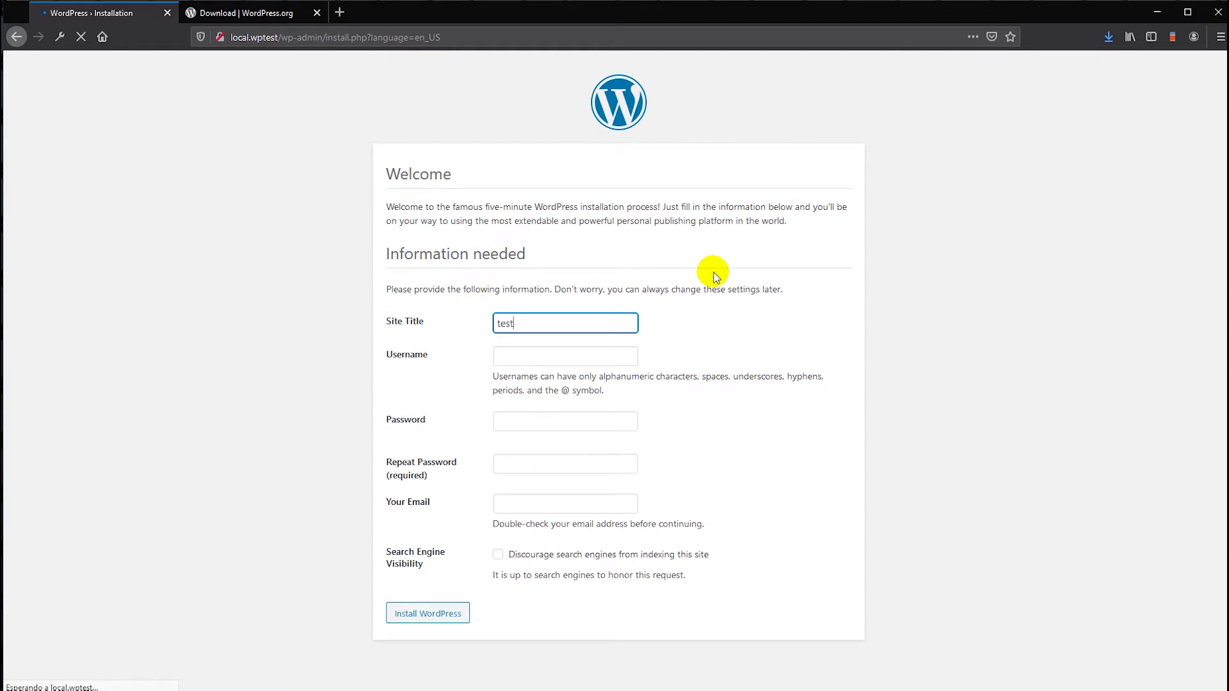
type("t")
key("BackSpace")
key("BackSpace")
key("BackSpace")
key("BackSpace")
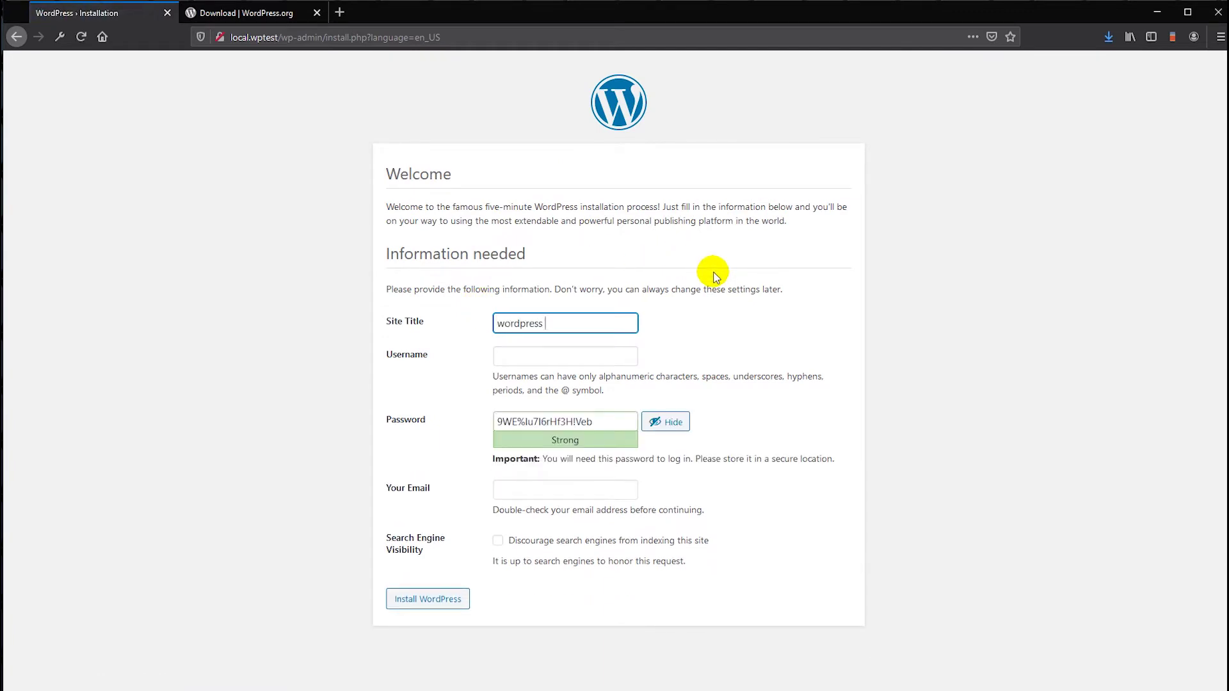
left_click(536, 354)
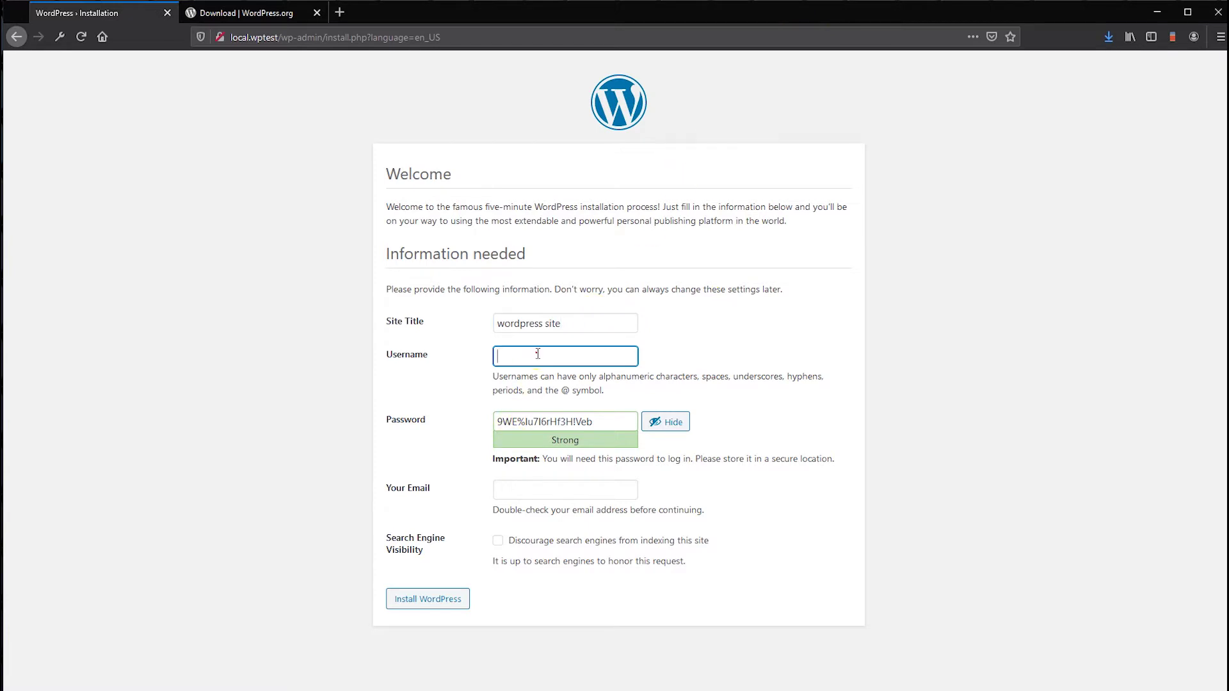
type("admin")
key("Tab")
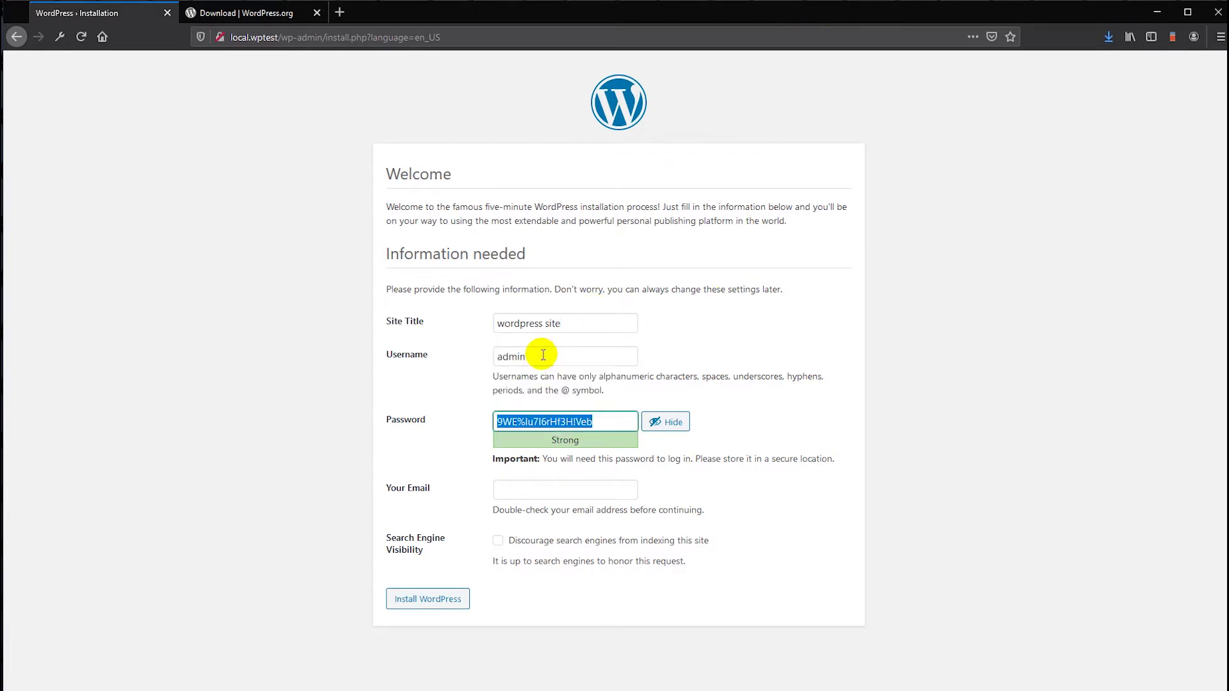
type("admin")
left_click(549, 488)
left_click(543, 516)
type("test@testing.com")
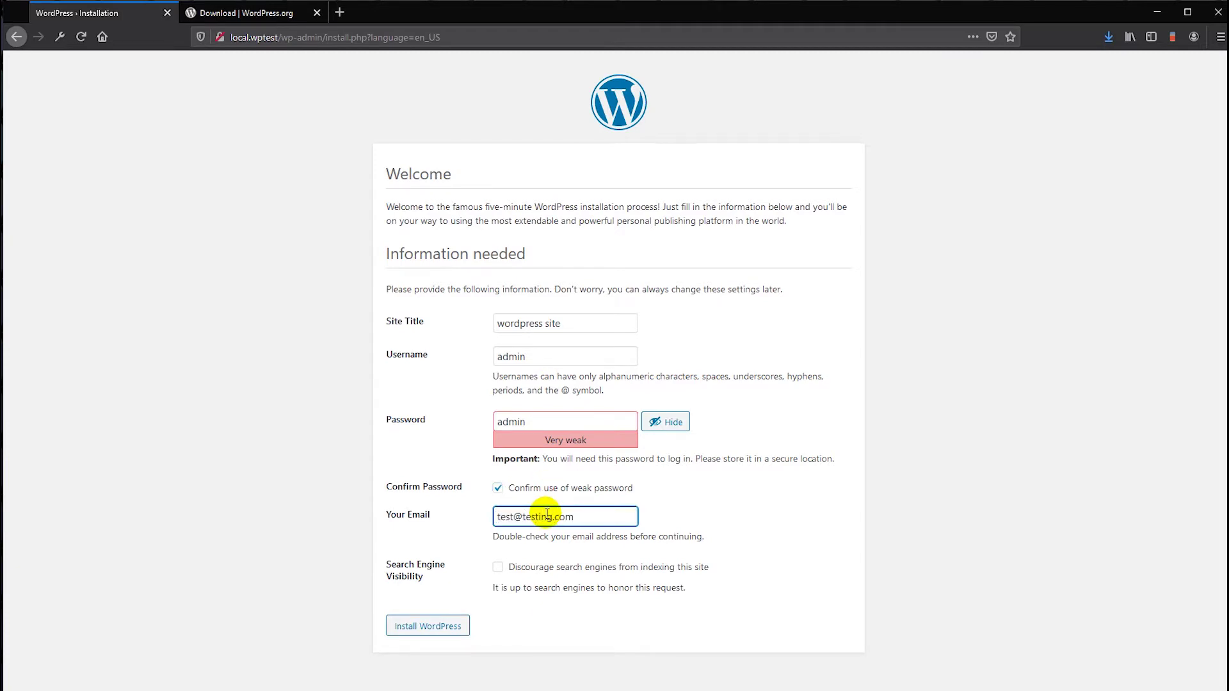
left_click(428, 621)
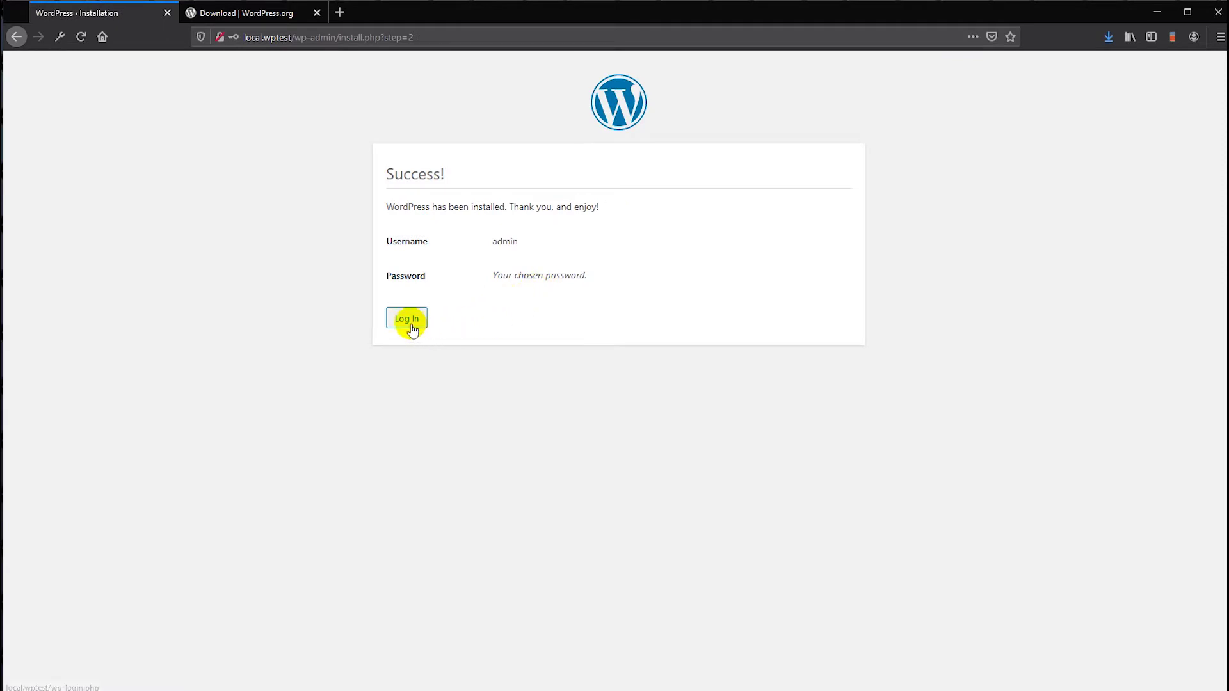
- Go to the new site's login page, dismissing the insecure-connection and credentials warnings
left_click(408, 324)
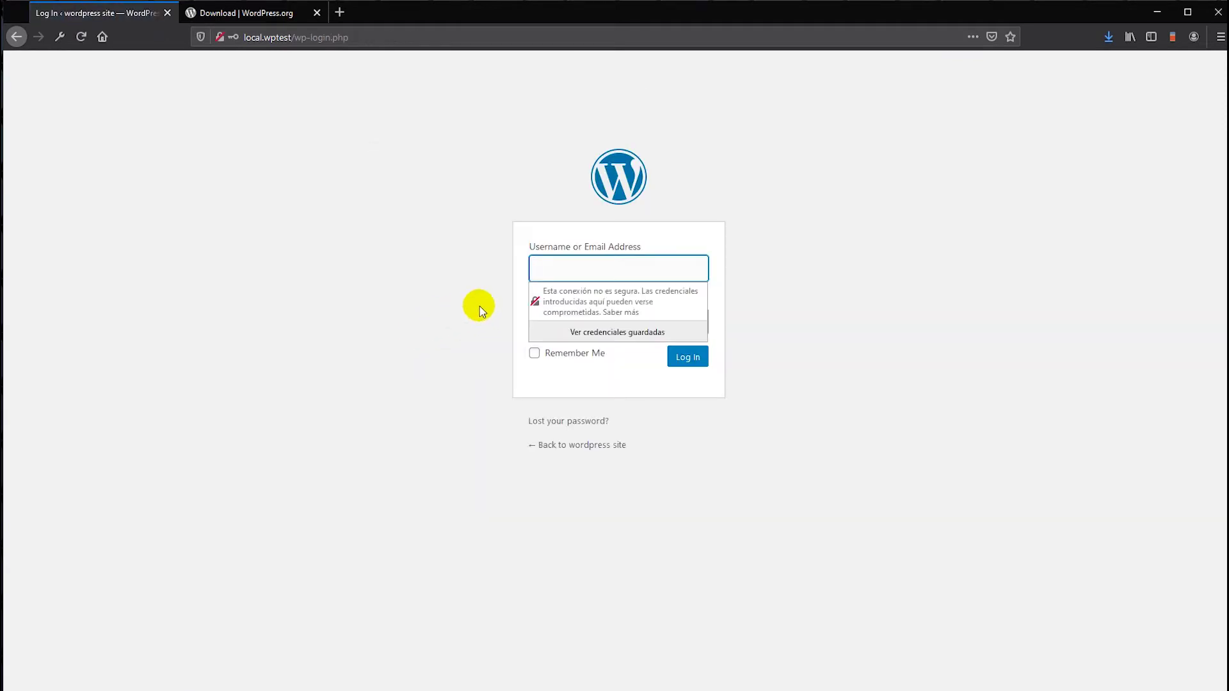
left_click(400, 306)
left_click(553, 274)
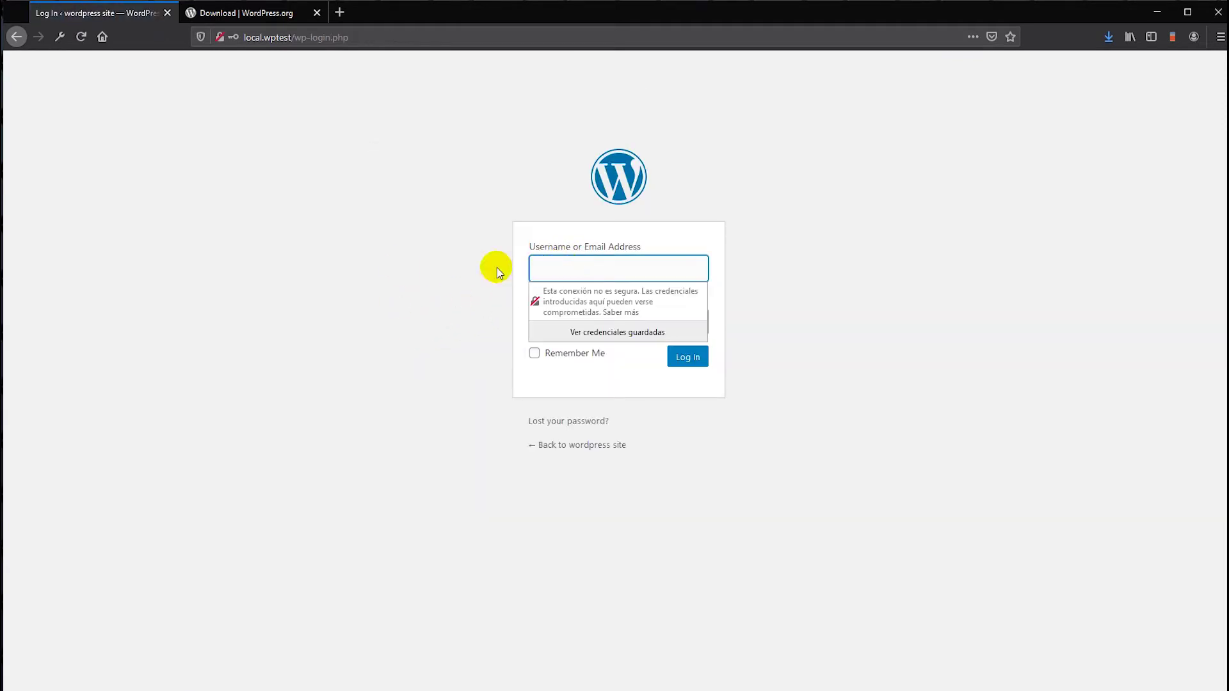
left_click(432, 242)
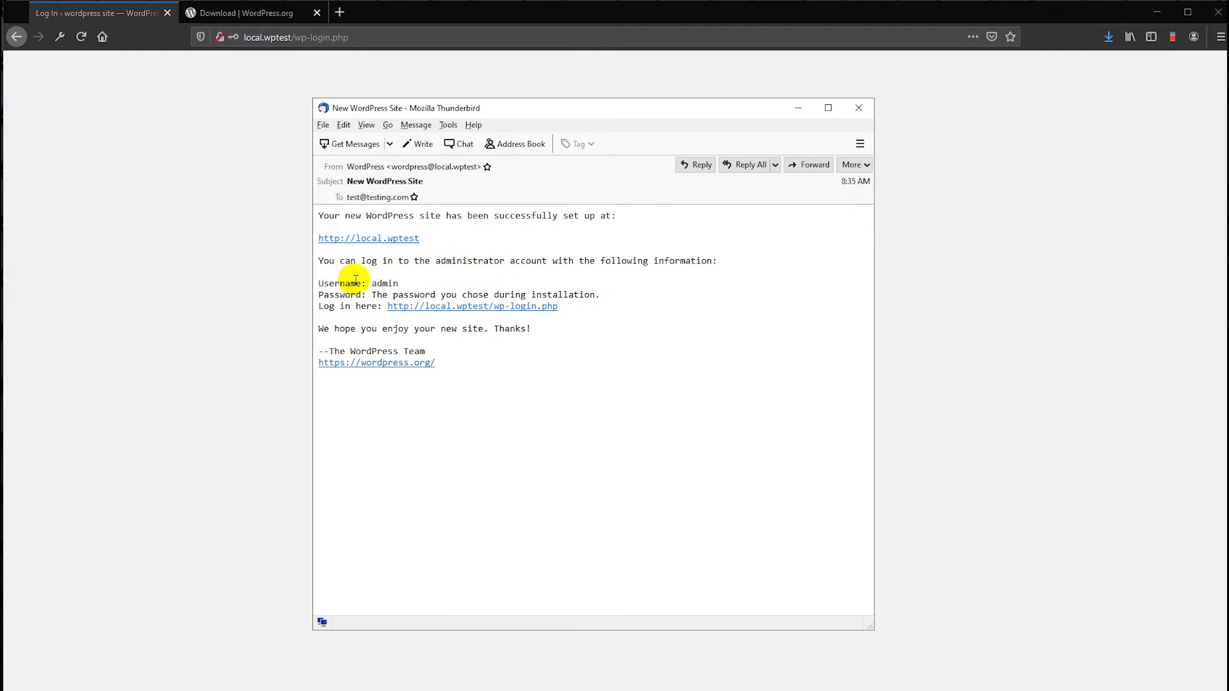
- Close the Thunderbird welcome email and return to the login page's Username field
left_click_drag(329, 219, 511, 378)
left_click(516, 390)
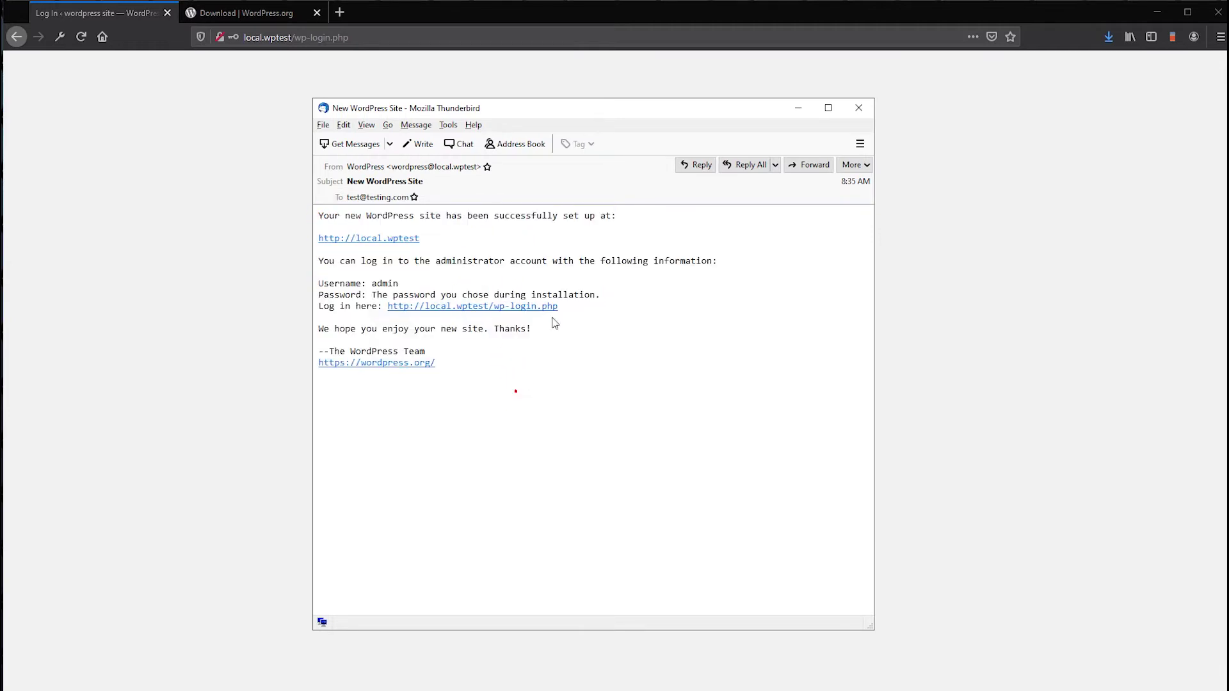
left_click(858, 108)
left_click(550, 271)
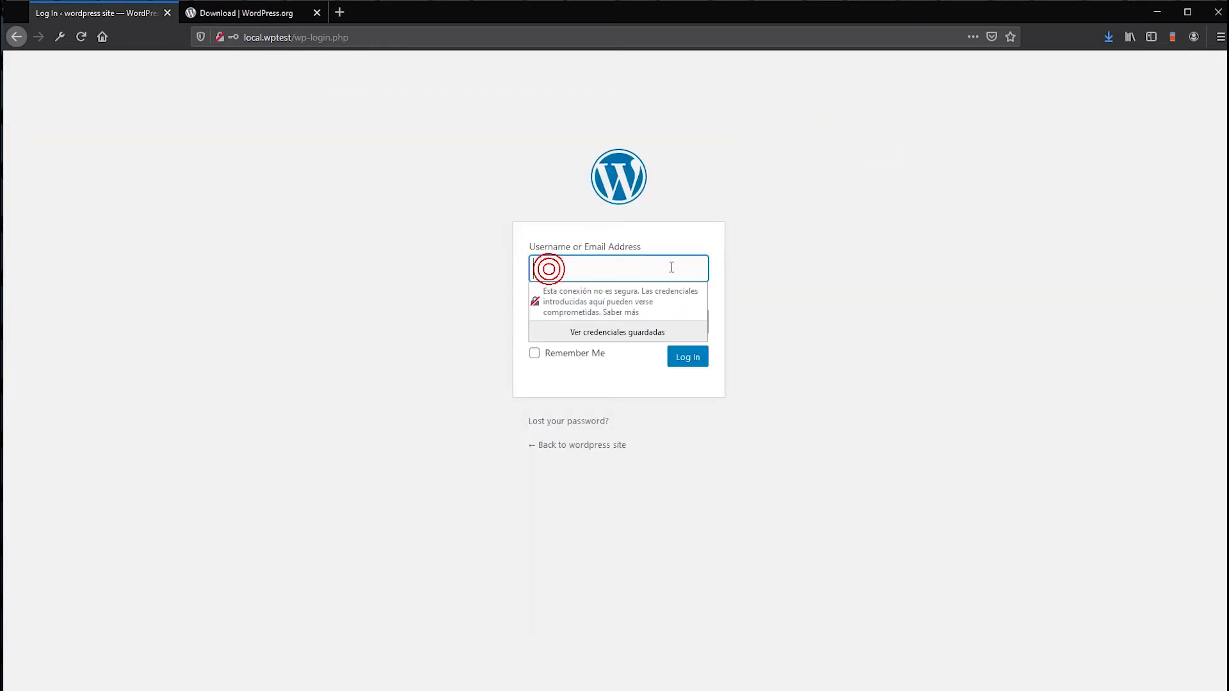
- Log in as admin and open Plugins > Installed Plugins
key("Tab")
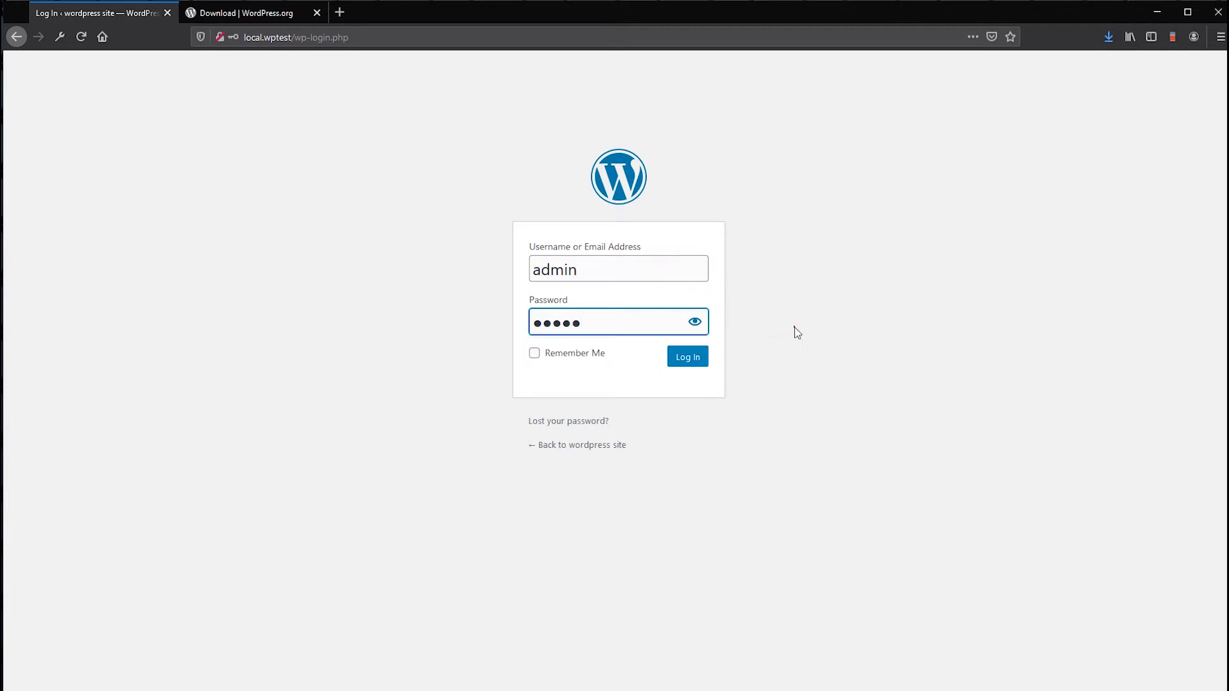
left_click(689, 357)
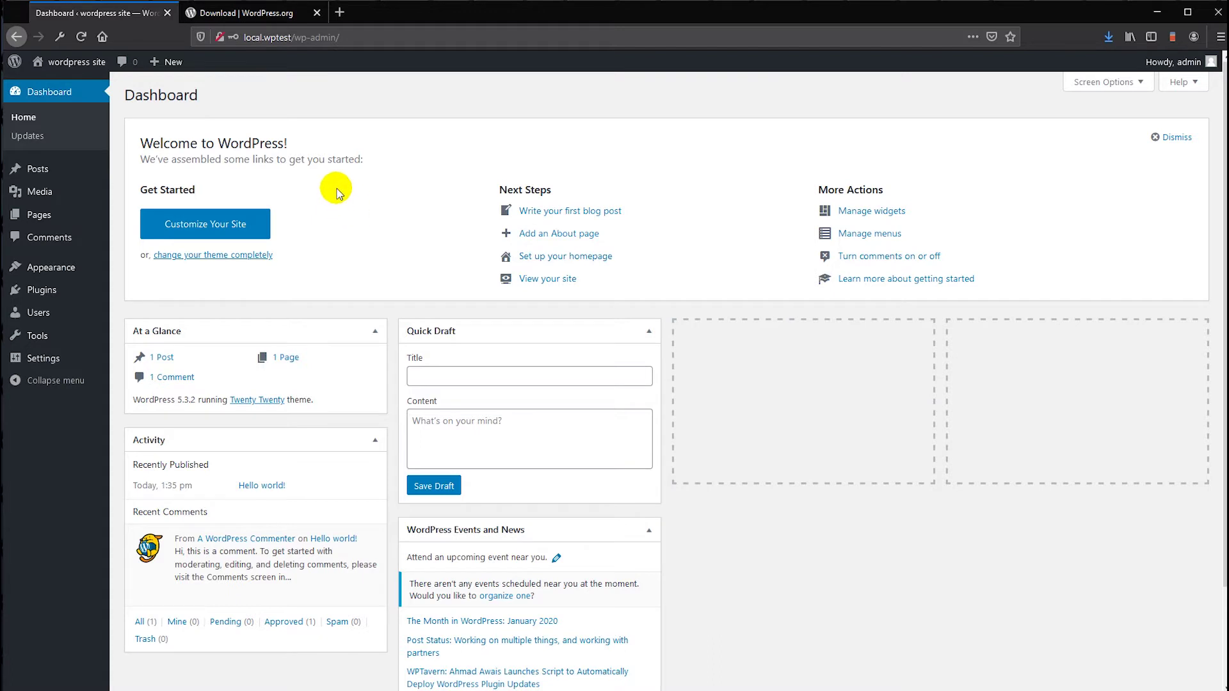
left_click(129, 299)
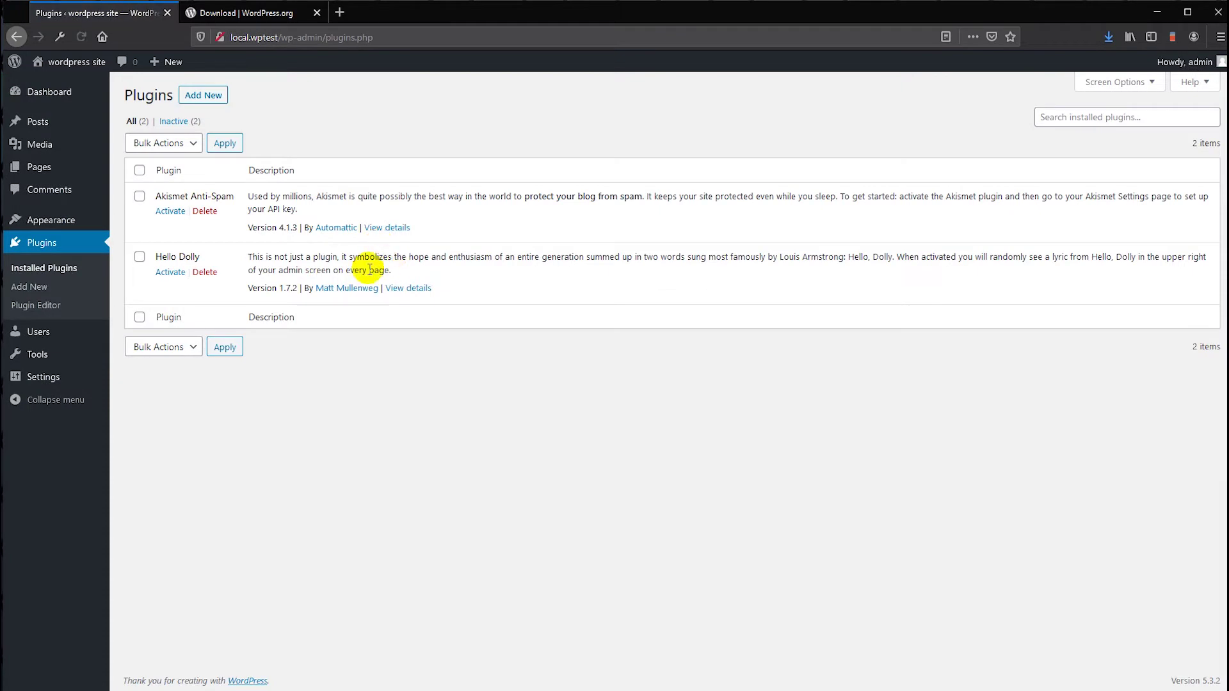
- Search 'woocommerce' under Add New Plugins, install WooCommerce and activate it
left_click(201, 97)
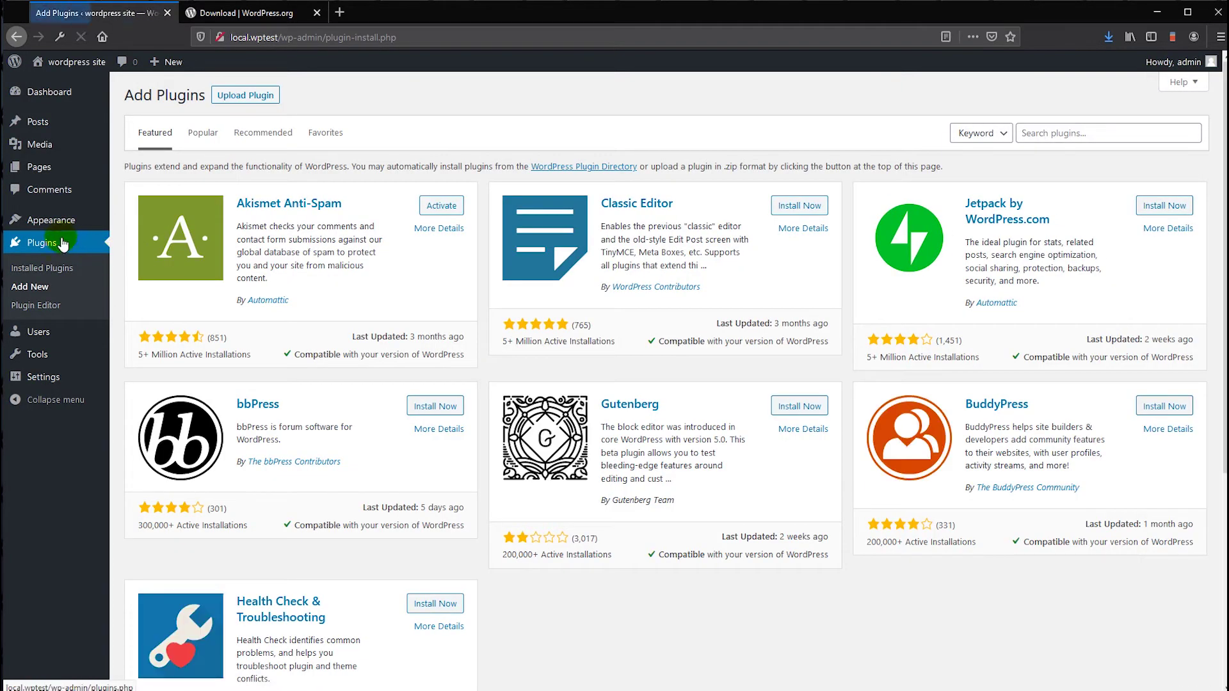
left_click(1069, 135)
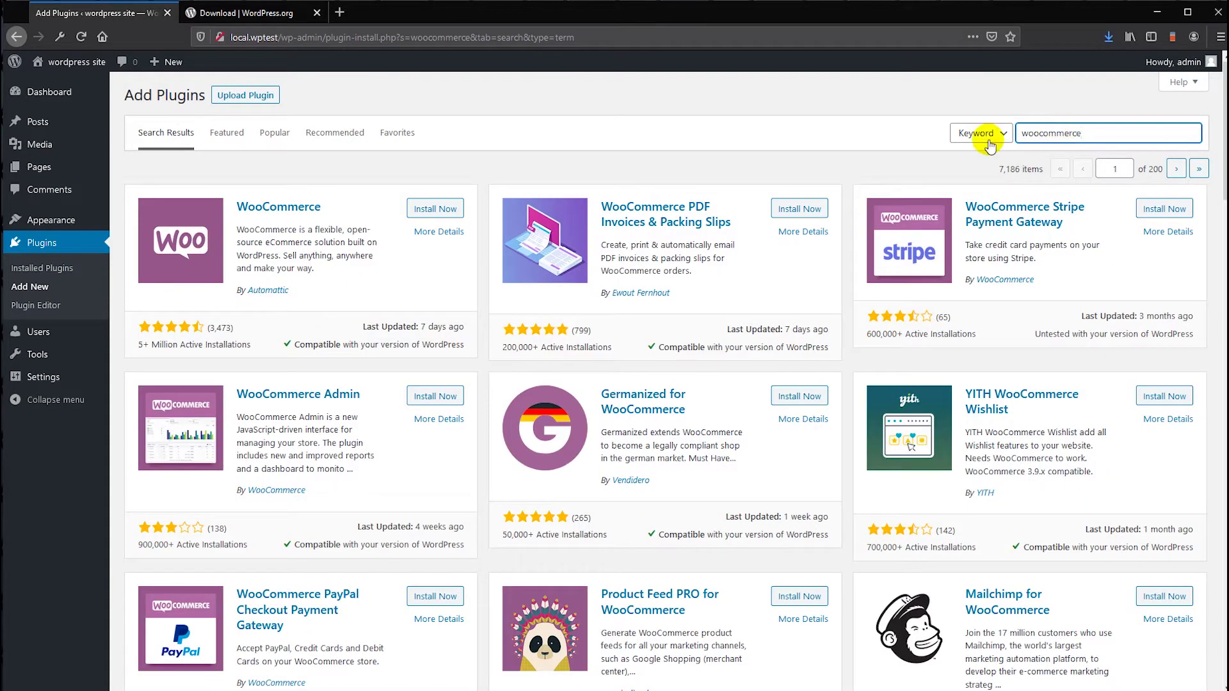
left_click(437, 209)
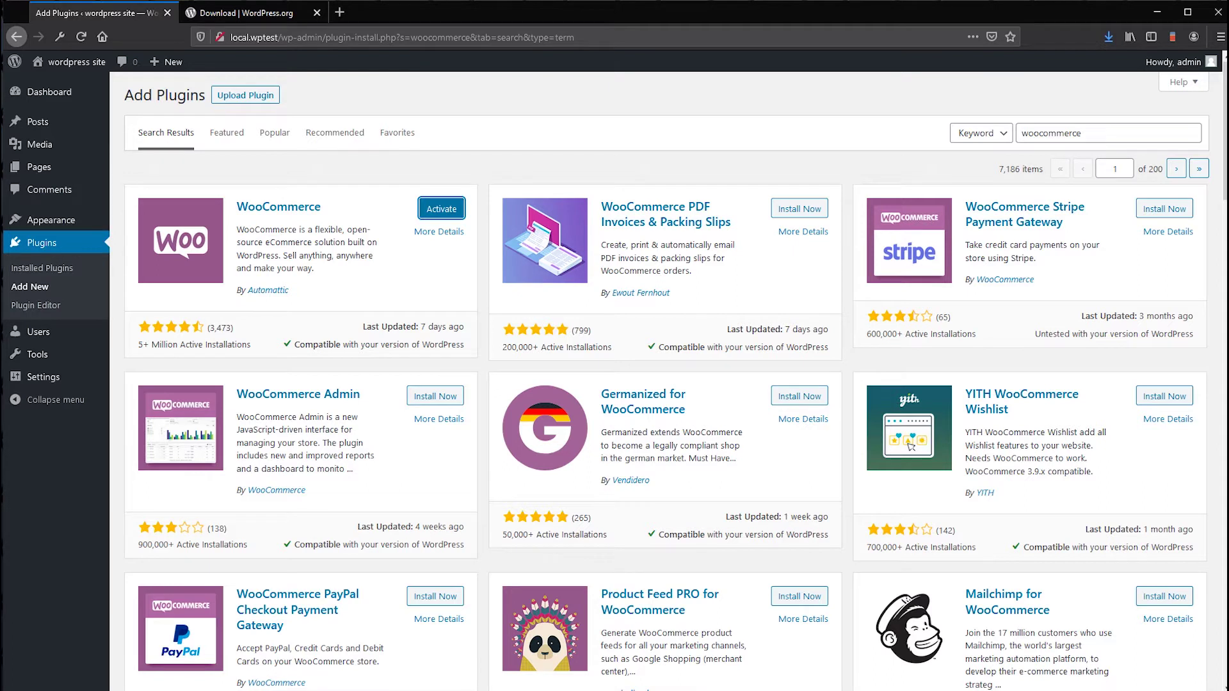
left_click(363, 233)
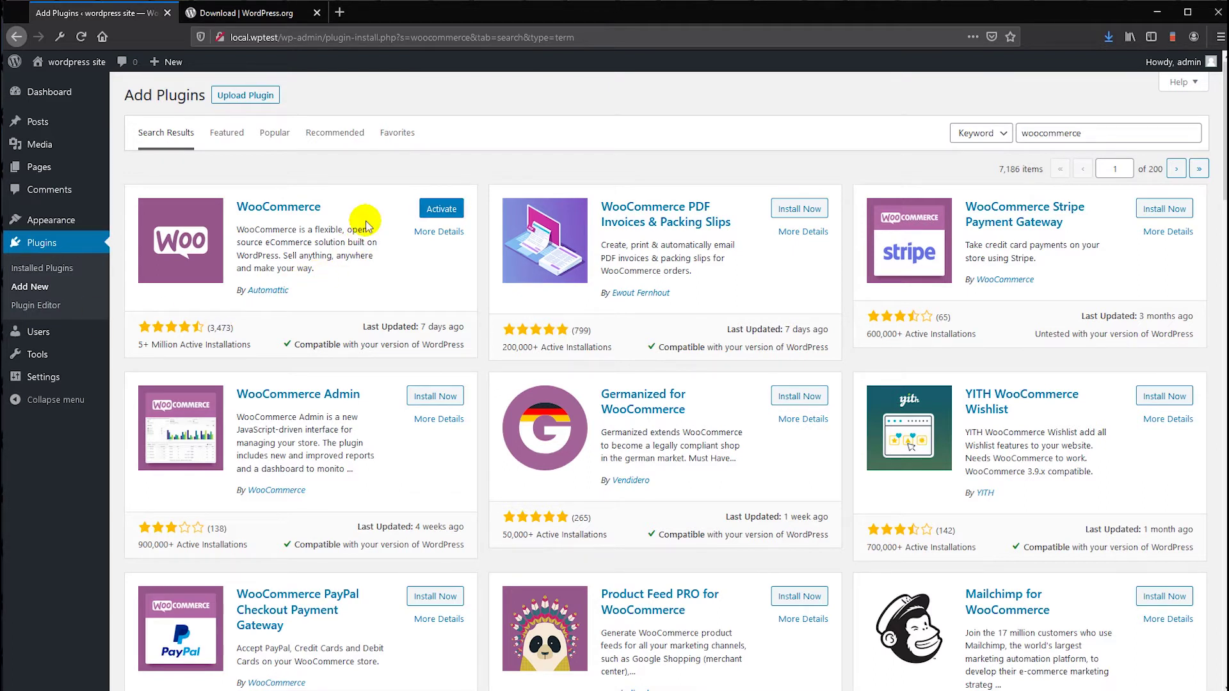
left_click(428, 213)
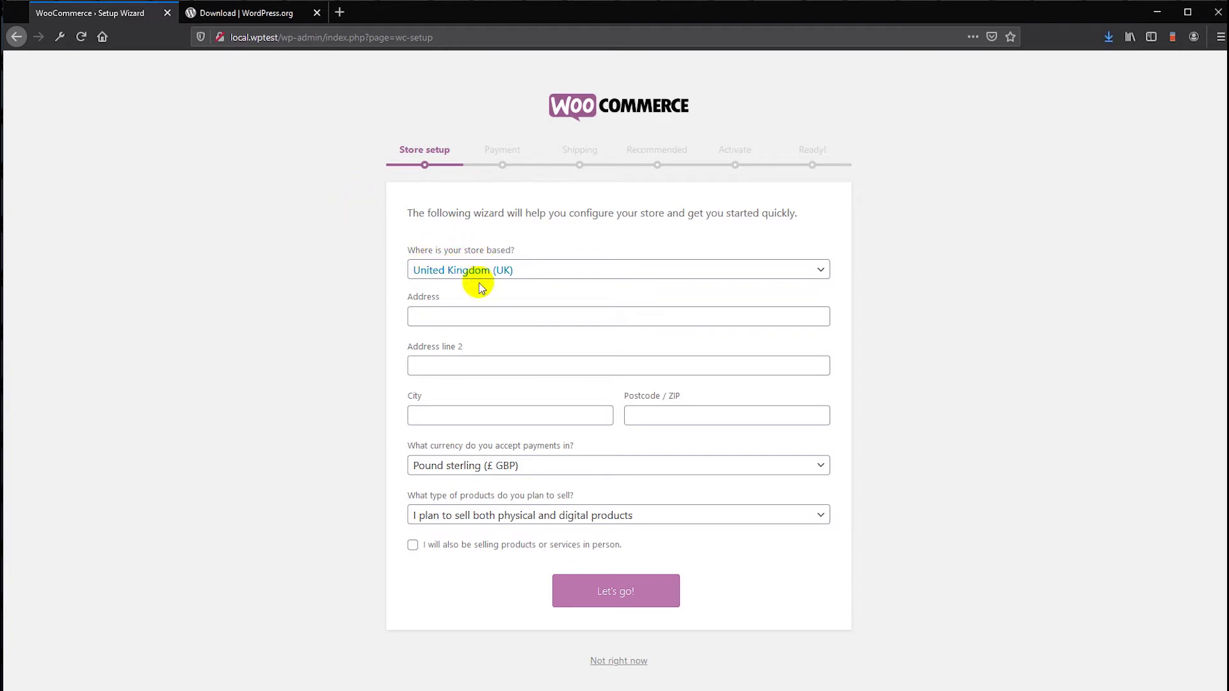
- Set the store's country to United States (US)
left_click(431, 316)
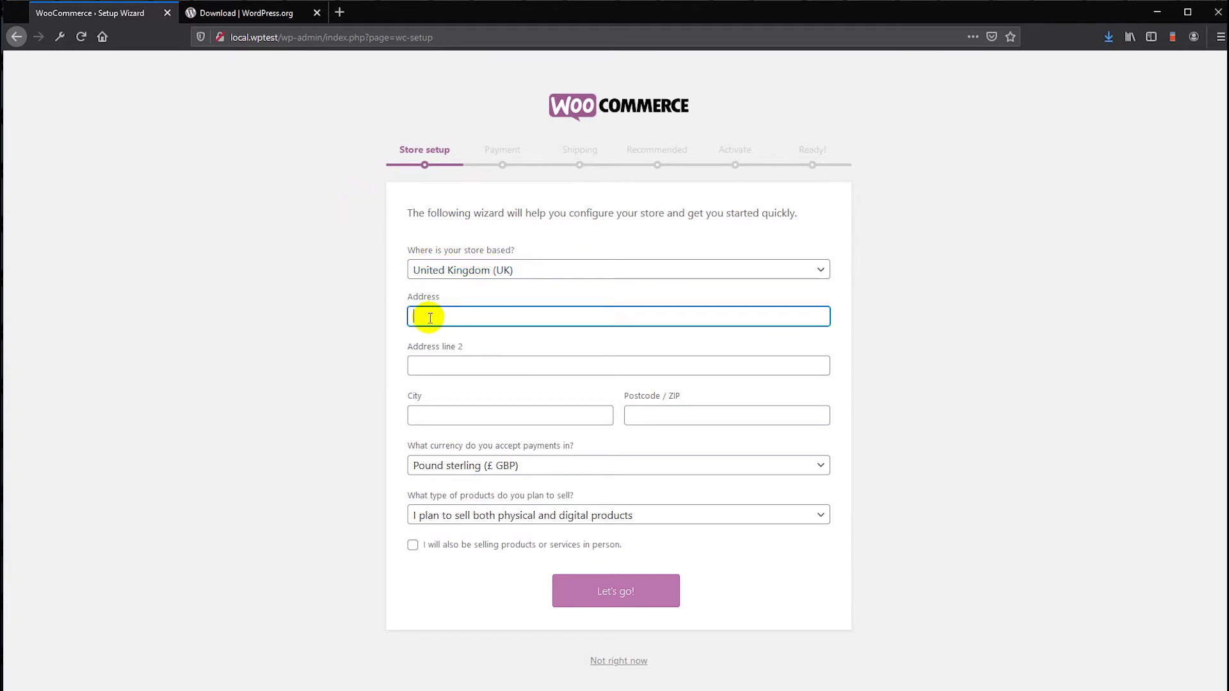
left_click(442, 269)
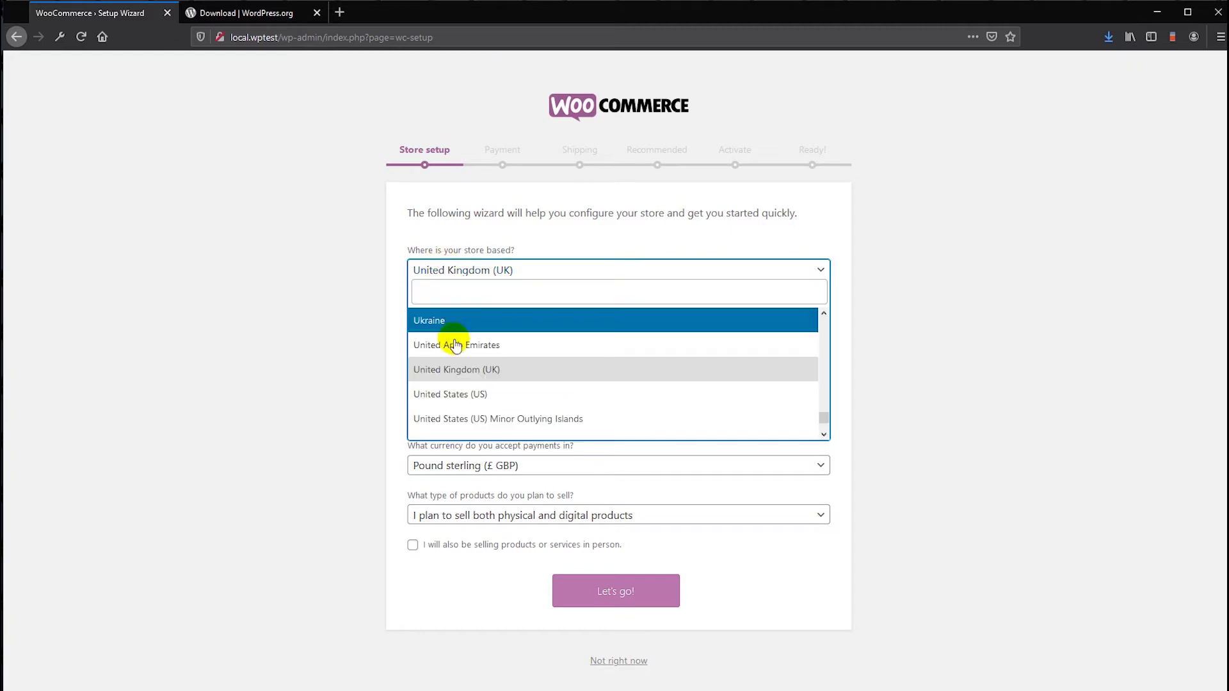
left_click(458, 395)
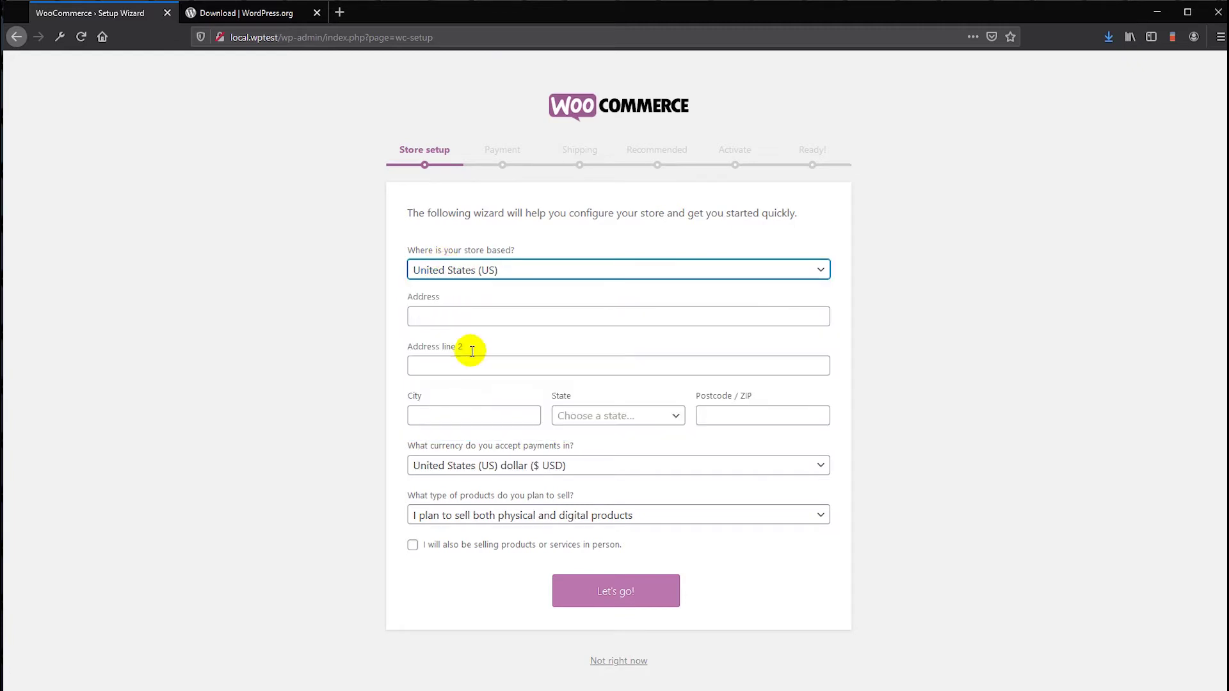
- Fill in the address lines, city, state New York and postcode
left_click(448, 320)
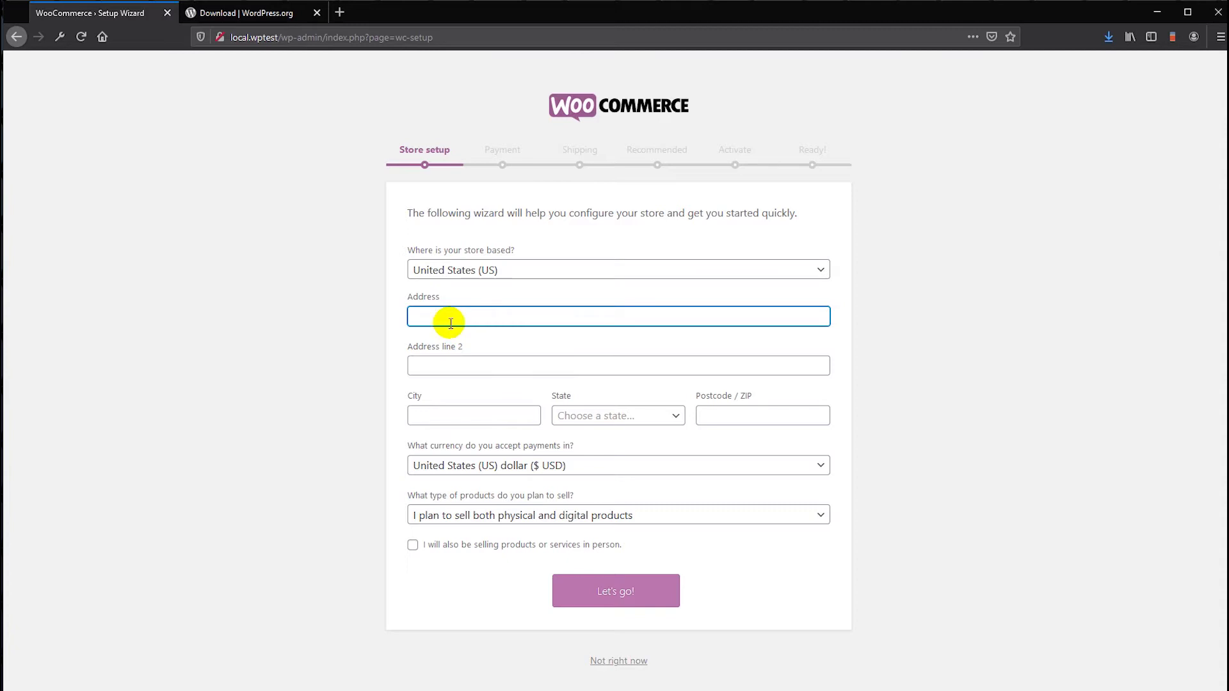
left_click(478, 365)
type("testing")
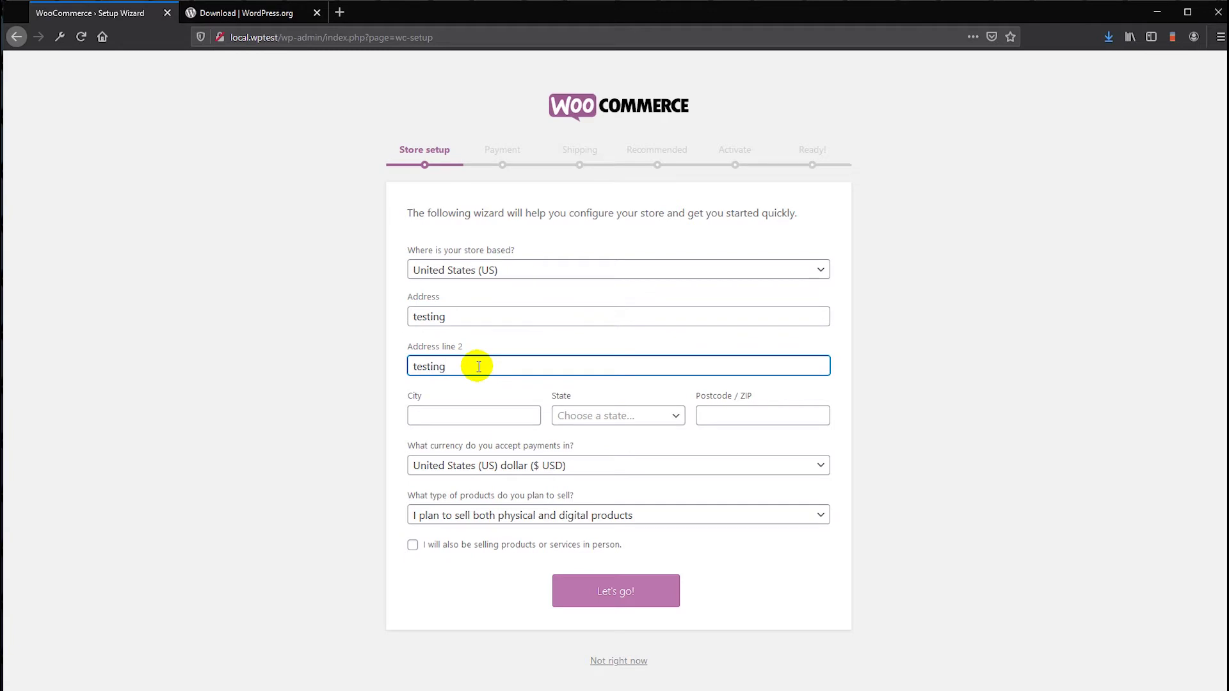
left_click(463, 415)
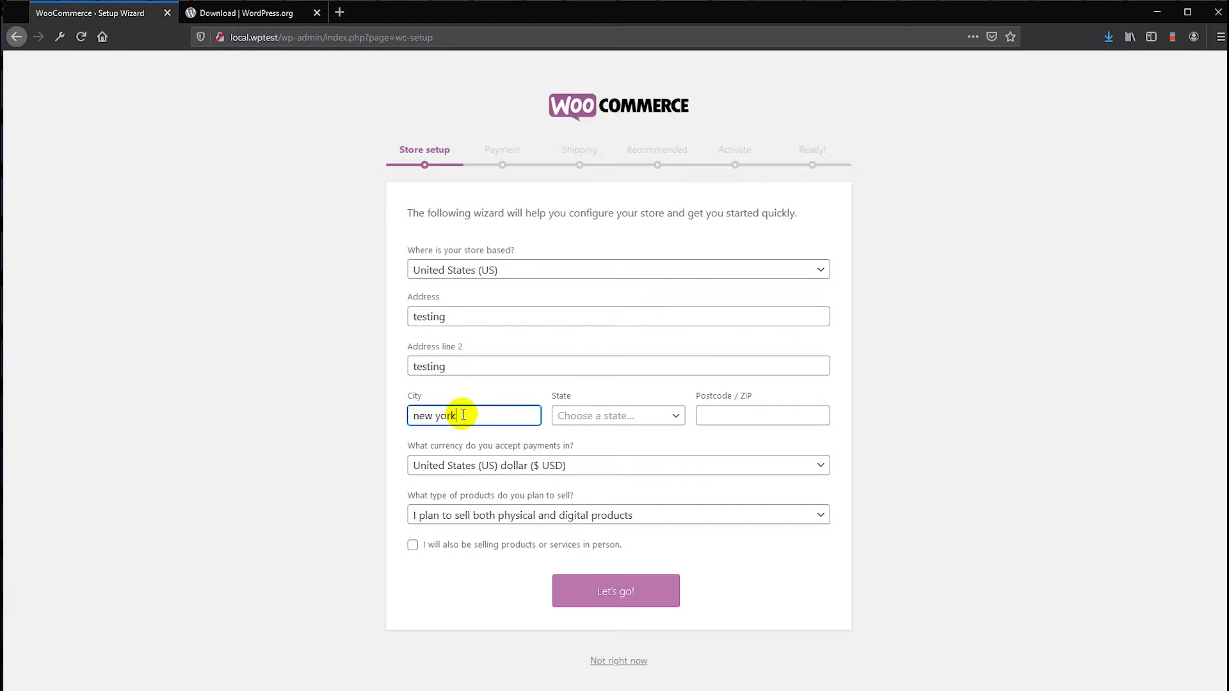
left_click(596, 416)
type("ney")
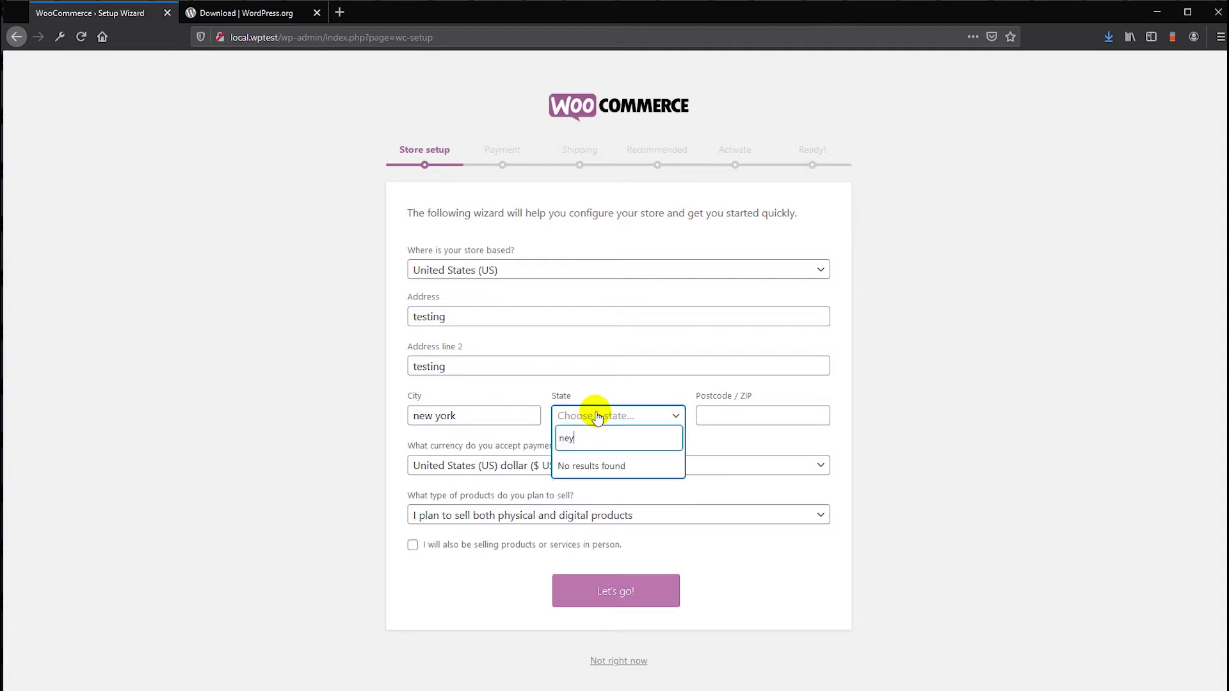
key("BackSpace")
key("BackSpace")
key("BackSpace")
type("new")
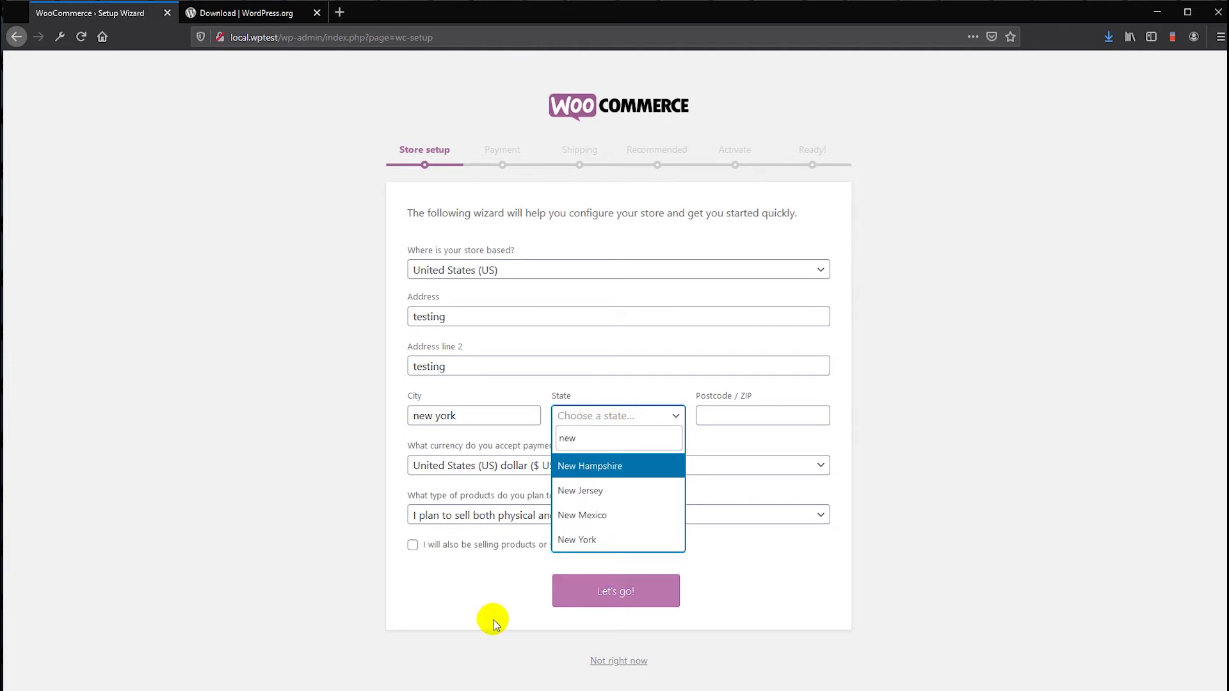
left_click(583, 543)
left_click(727, 420)
left_click(727, 420)
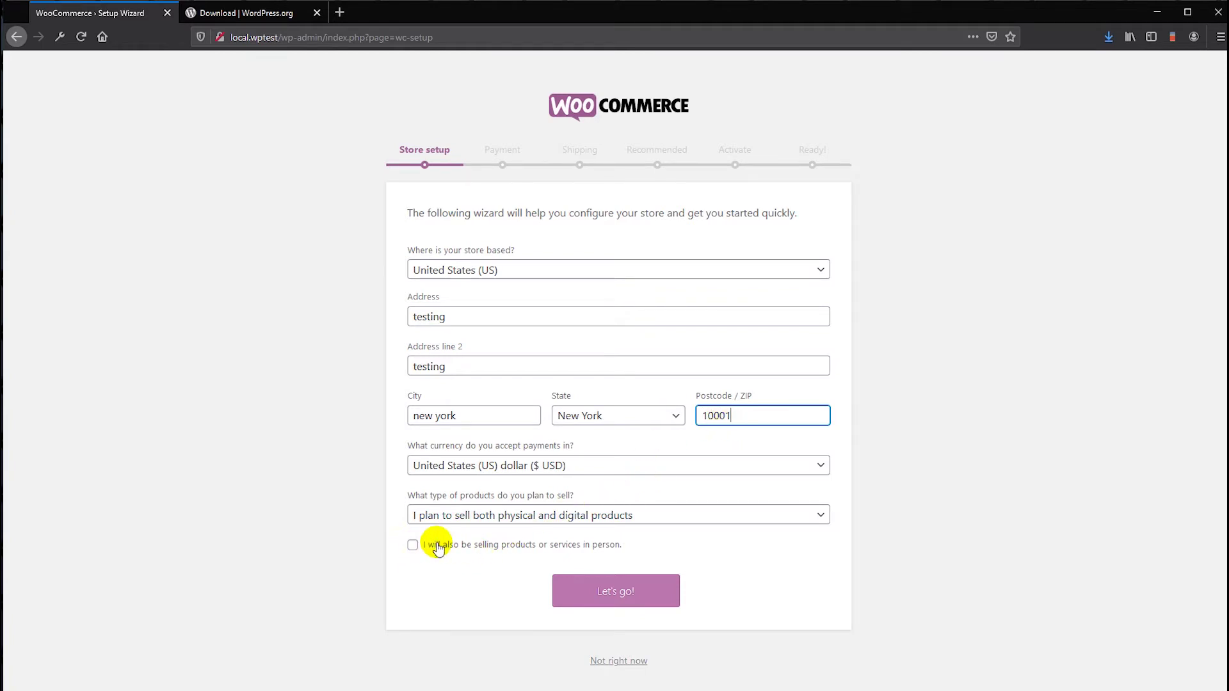
- Tick selling in person, submit the details, and continue without usage tracking
left_click(412, 546)
left_click(632, 592)
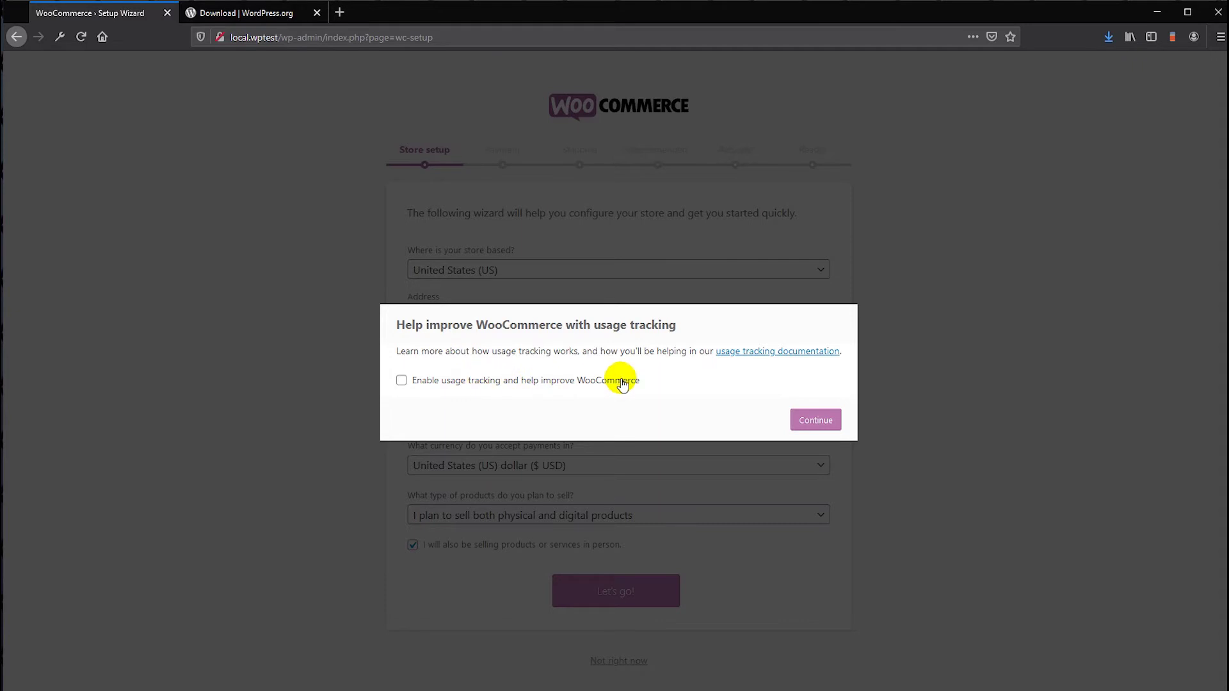
left_click(815, 420)
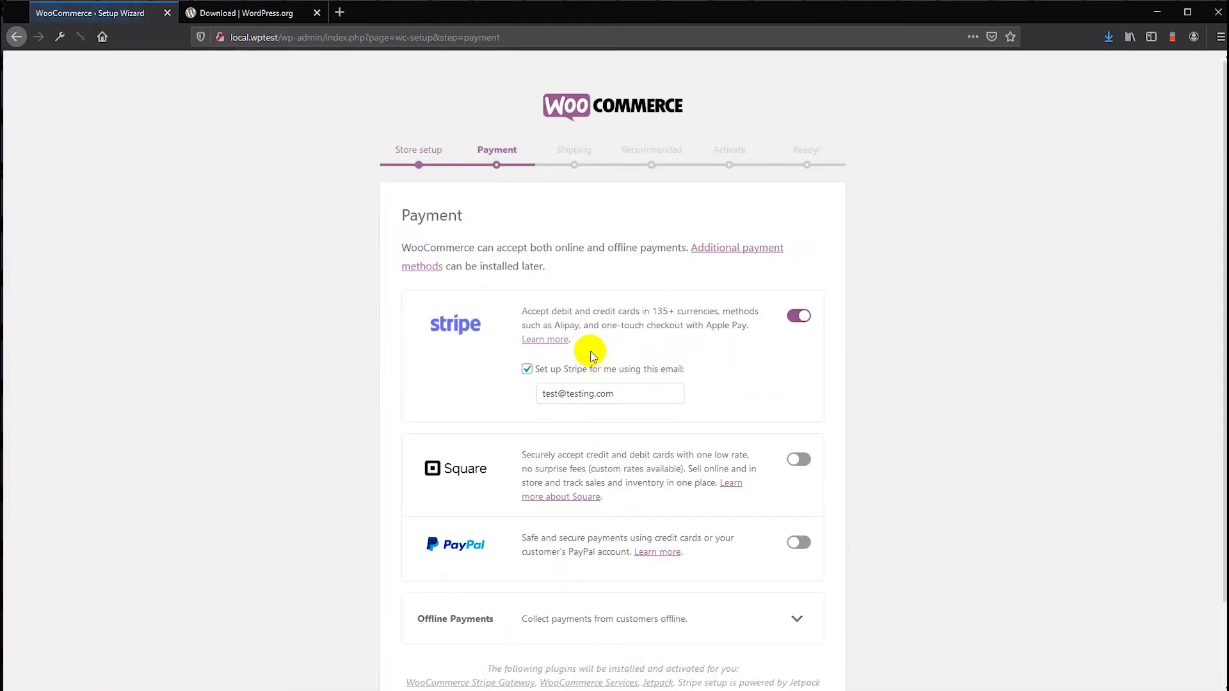
- Switch on the PayPal toggle next to Stripe and continue past the Payment step
scroll(640, 242, "down", 1)
scroll(640, 242, "up", 1)
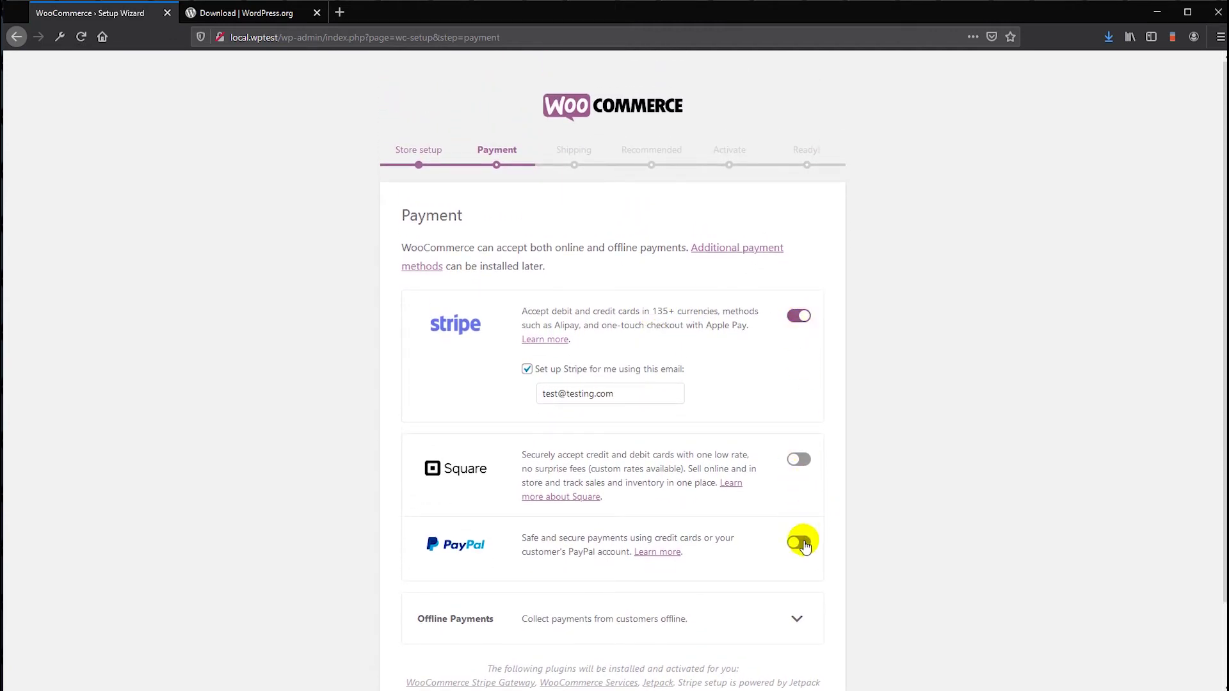
left_click(799, 542)
scroll(748, 506, "down", 2)
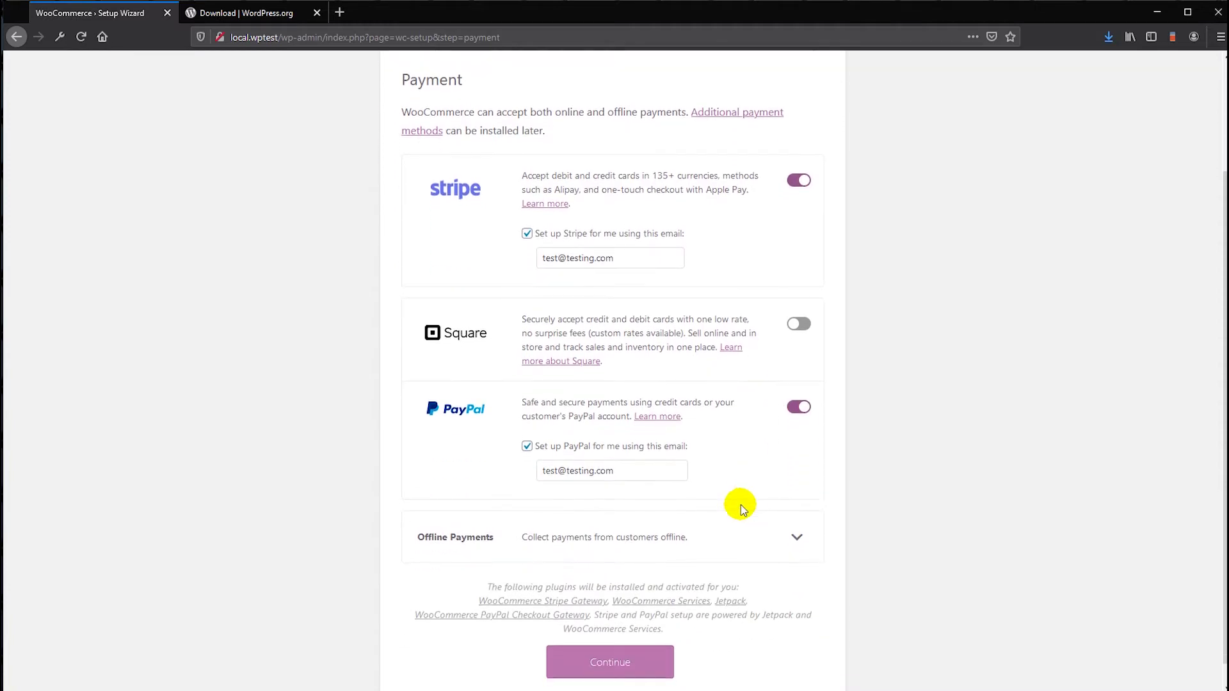
left_click(602, 663)
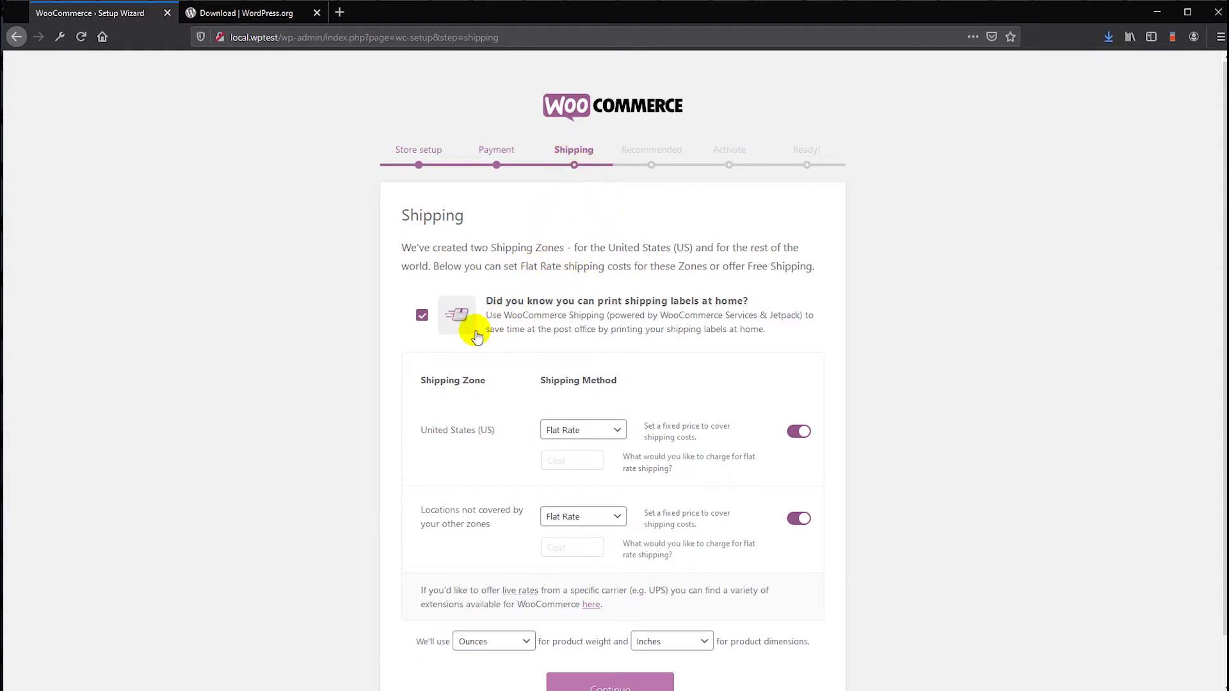
- Decline home shipping labels, keep Flat Rate, and set cost 0 for the US and other zones
left_click(420, 316)
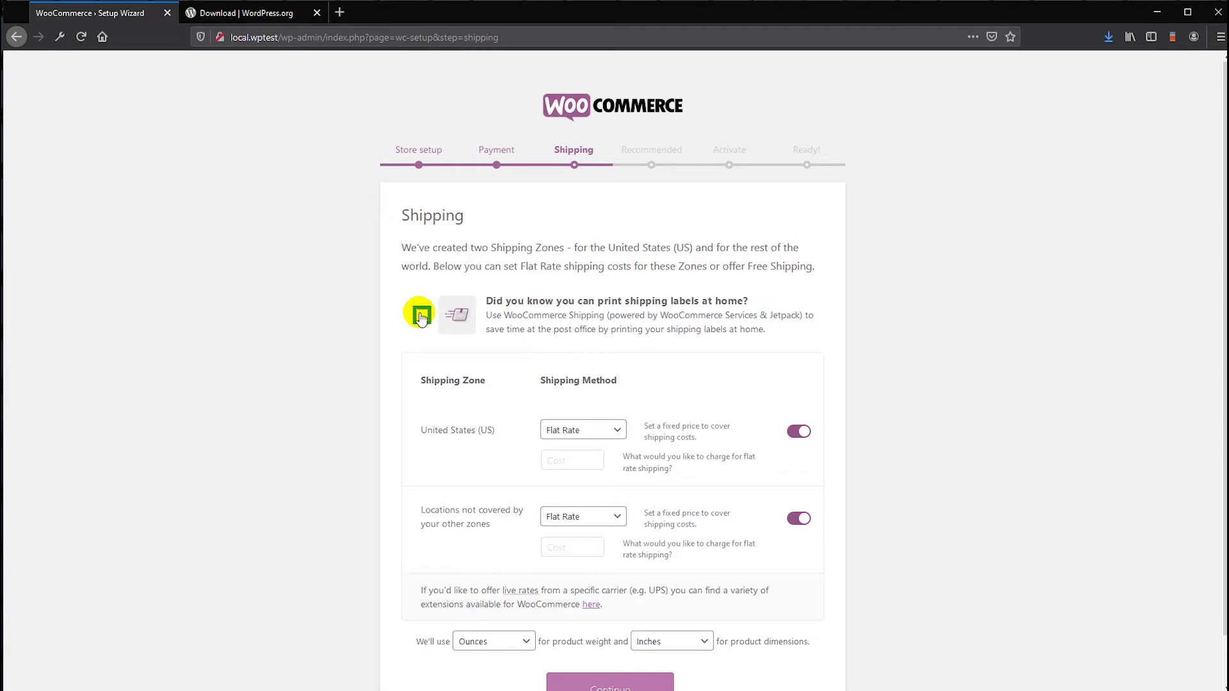
scroll(728, 353, "down", 1)
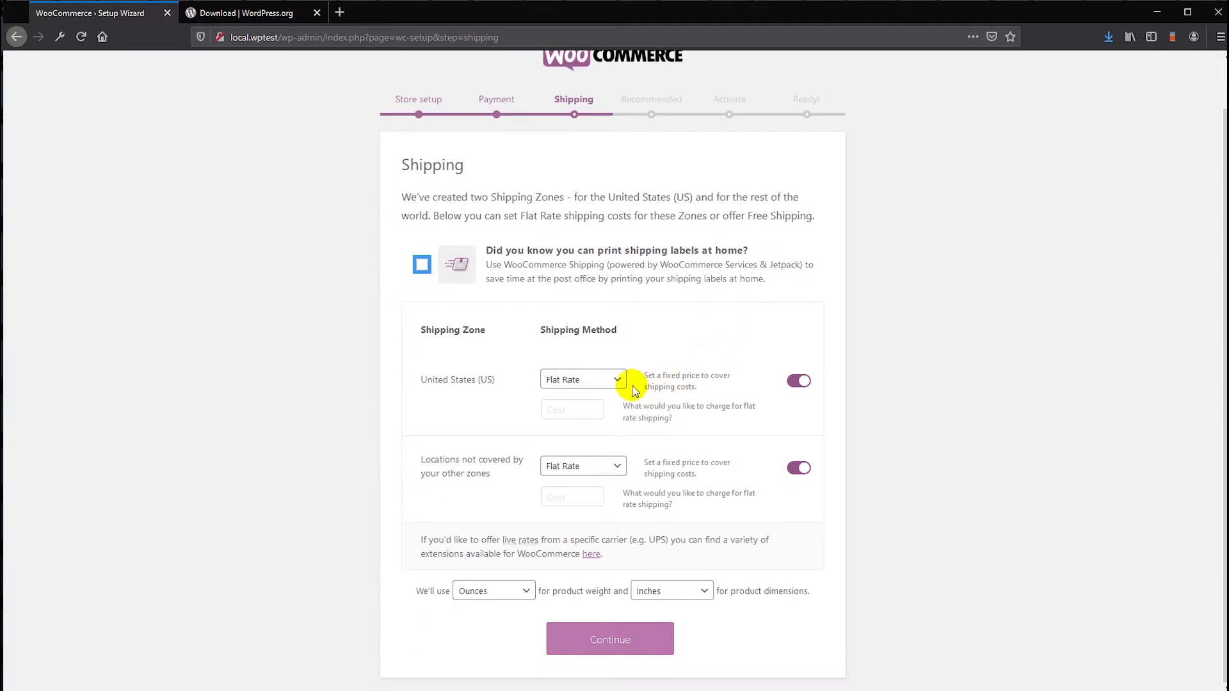
left_click(585, 379)
left_click(582, 400)
left_click(571, 408)
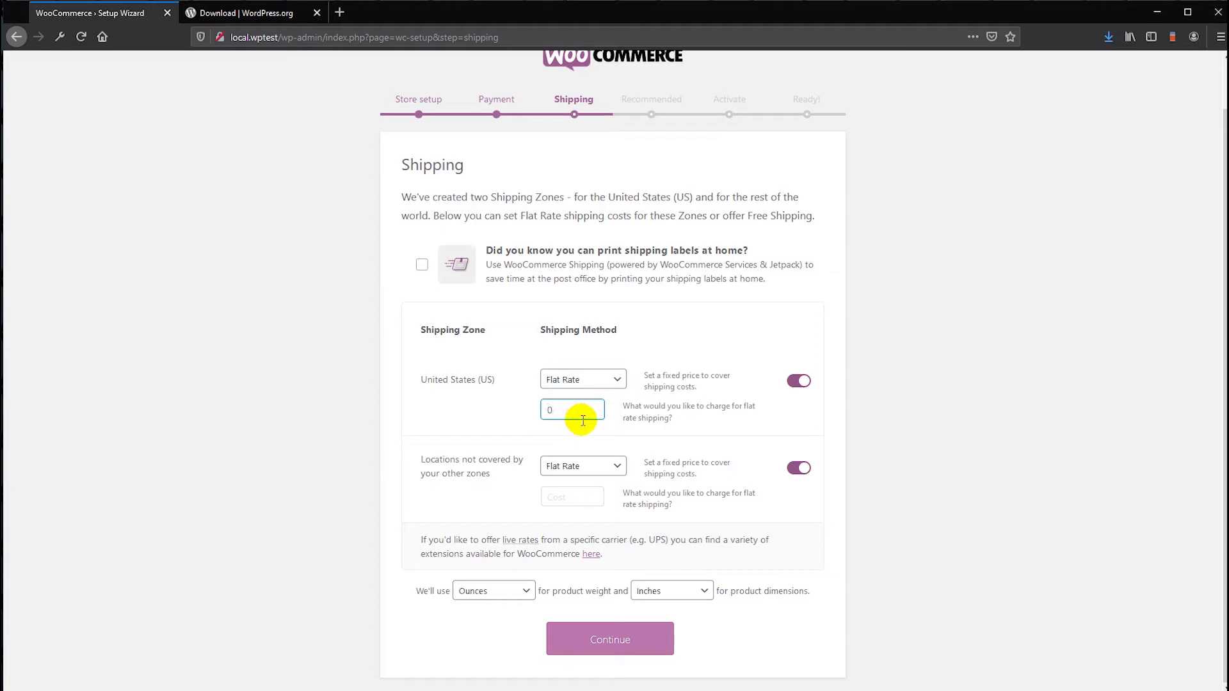
type("0")
left_click(558, 496)
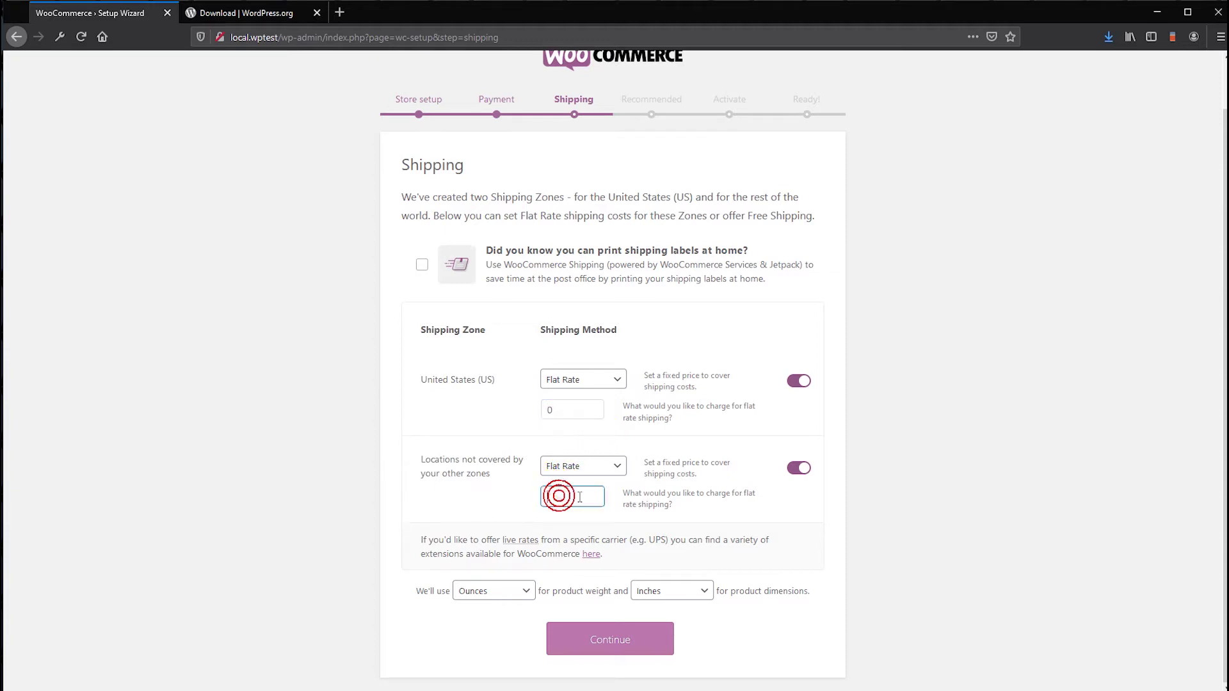
type("0")
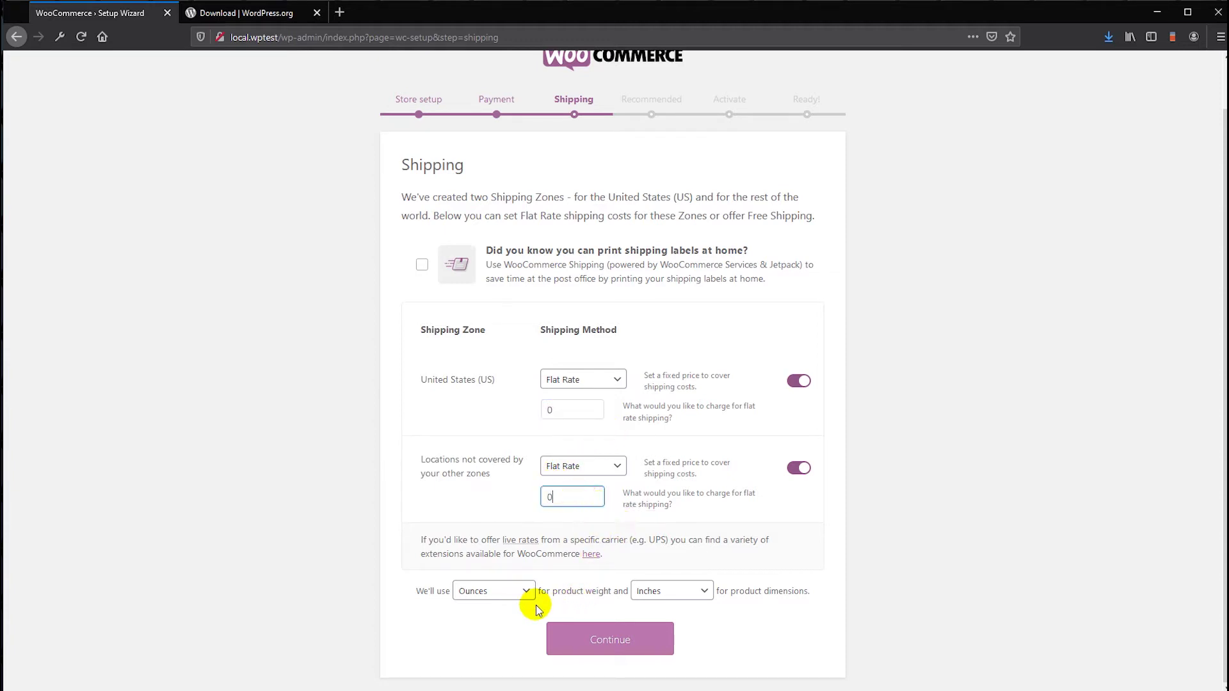
left_click(597, 637)
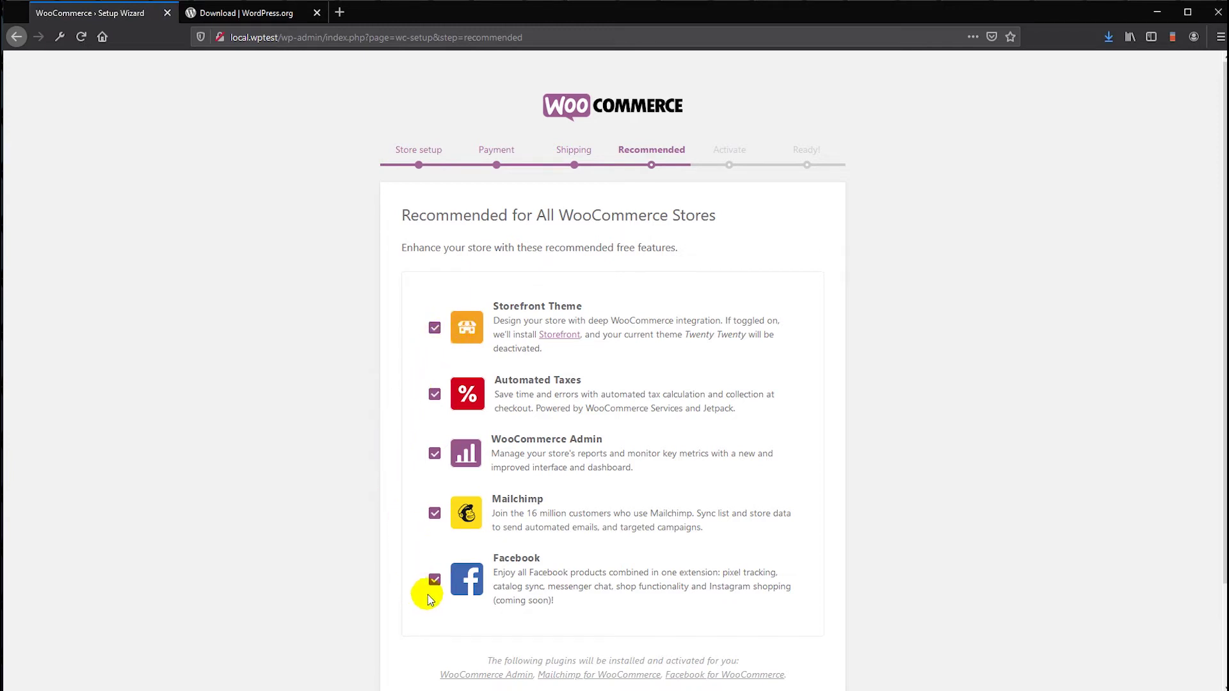
- Untick Mailchimp, Facebook, Automated Taxes and Storefront Theme, keeping only WooCommerce Admin, and continue
left_click(434, 513)
left_click(434, 581)
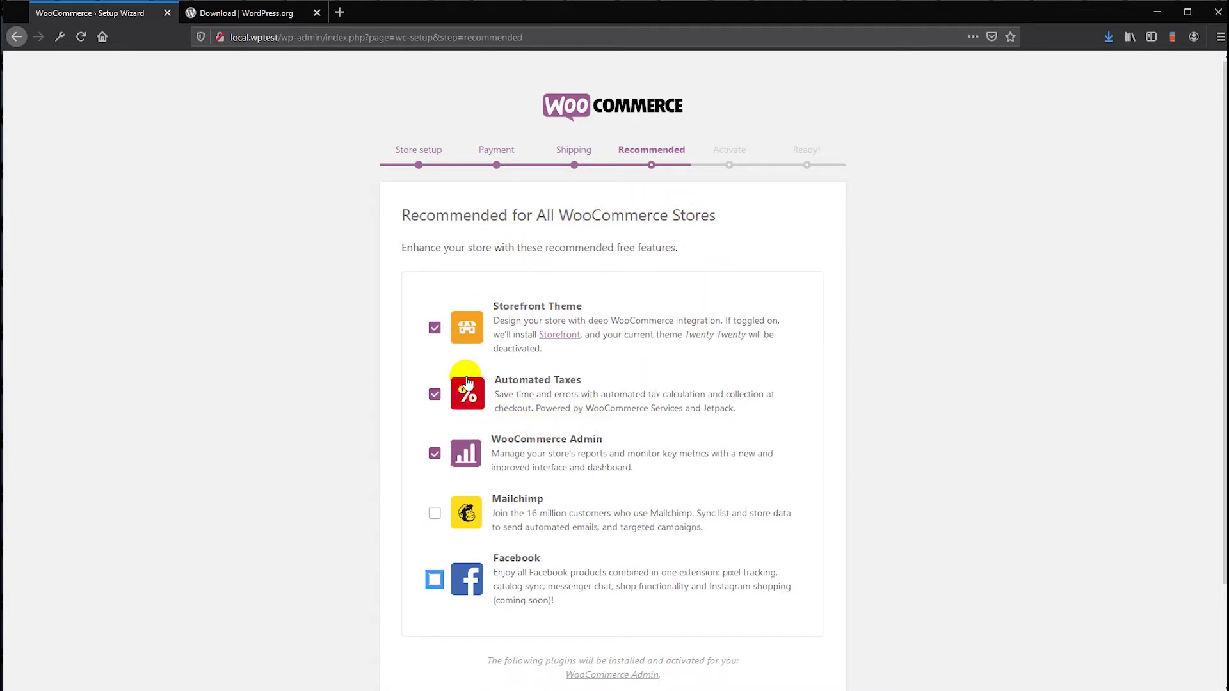
scroll(494, 448, "down", 3)
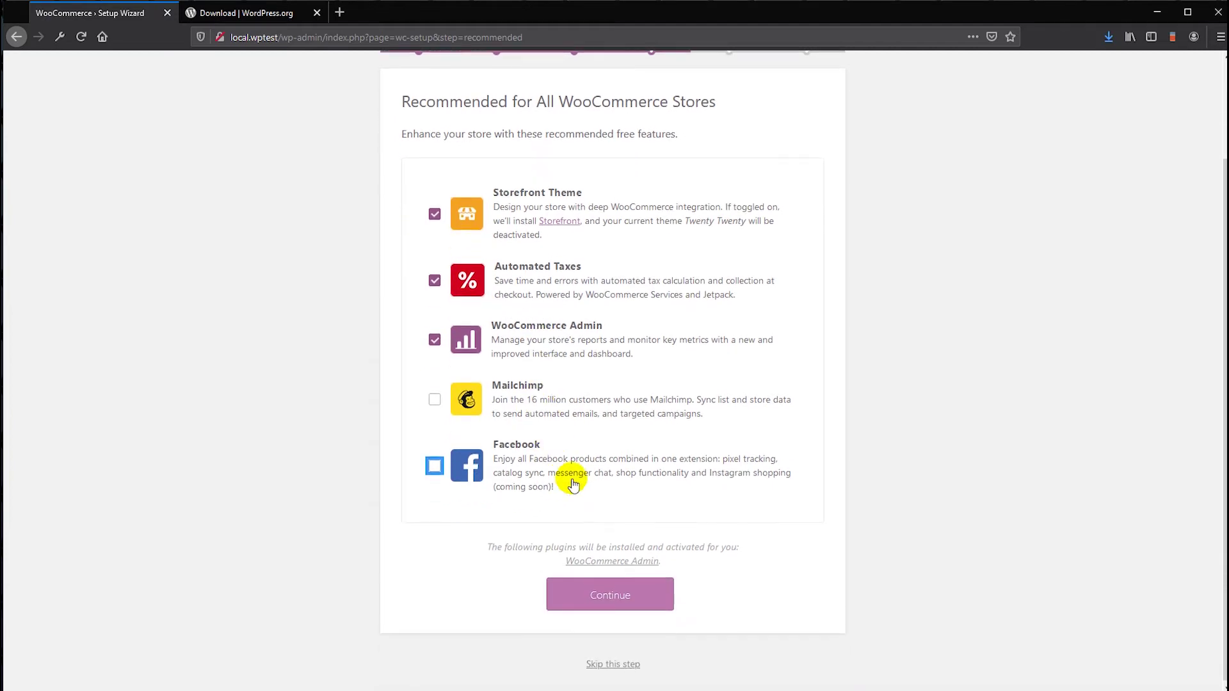
scroll(619, 561, "up", 3)
scroll(626, 576, "down", 2)
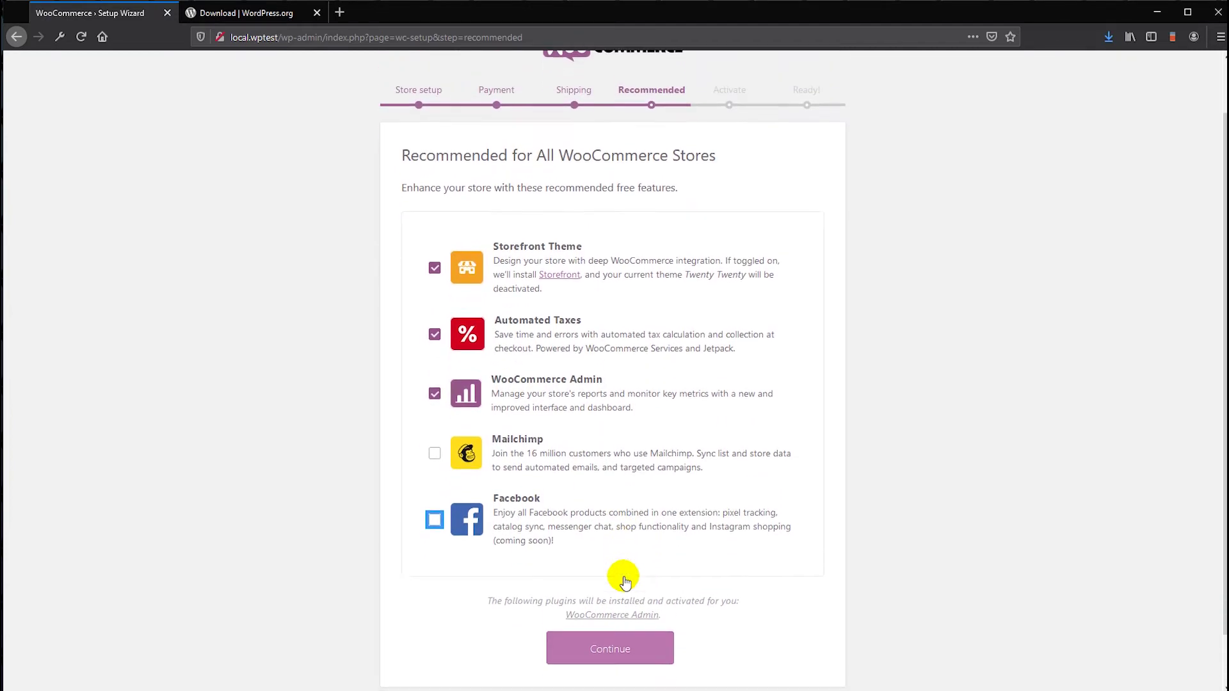
scroll(602, 479, "down", 1)
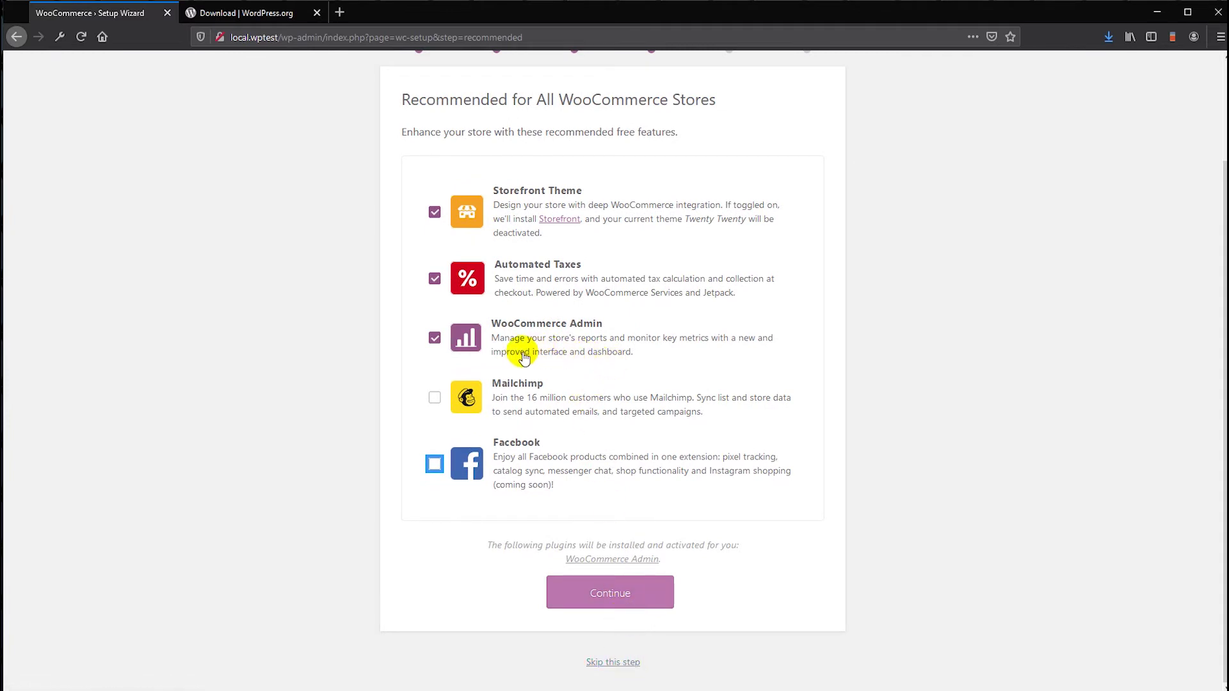
left_click(431, 282)
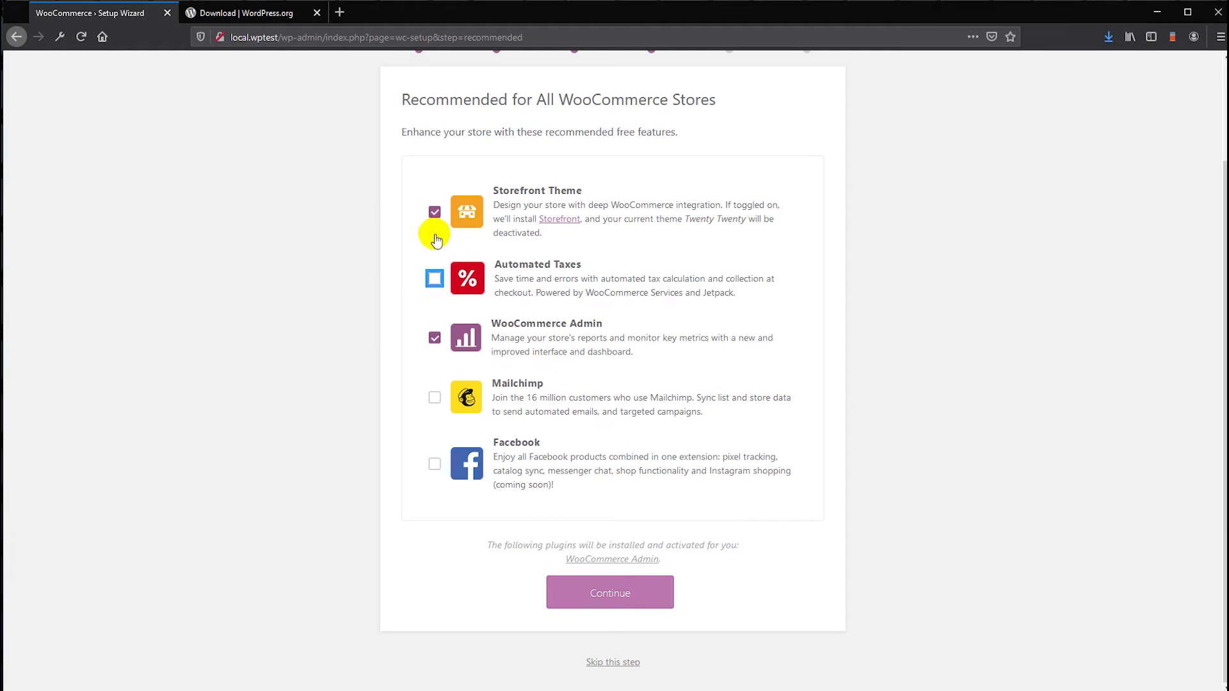
left_click(434, 210)
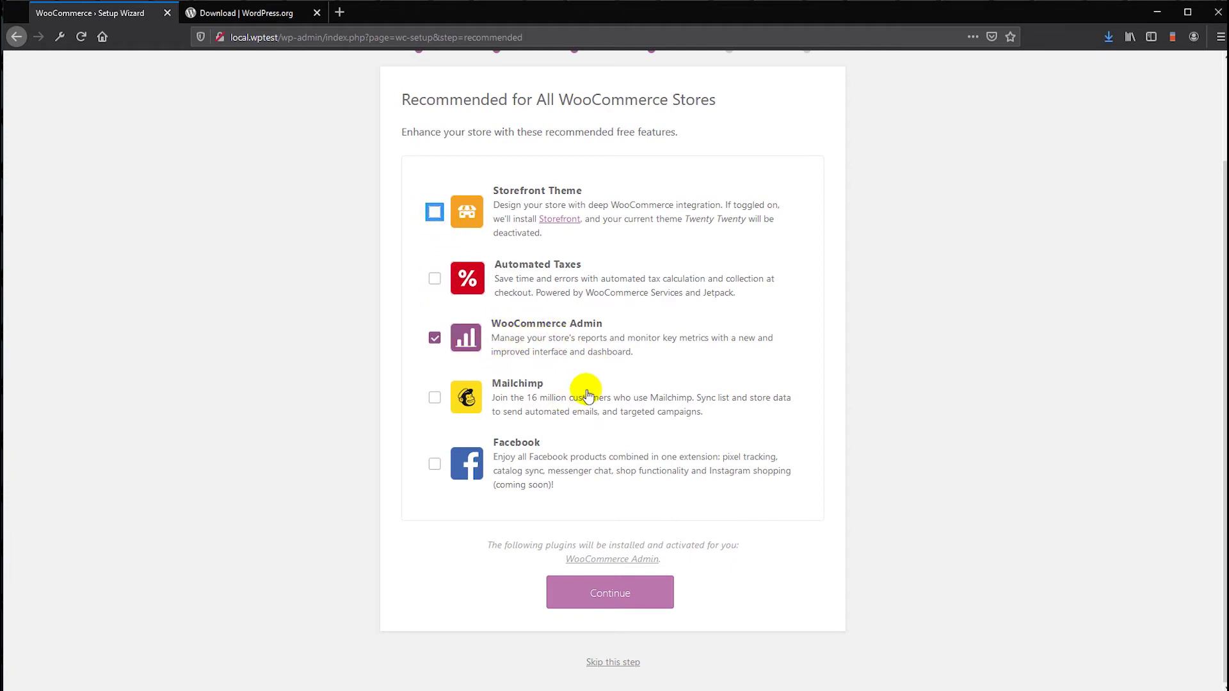
scroll(563, 400, "up", 1)
scroll(515, 372, "down", 1)
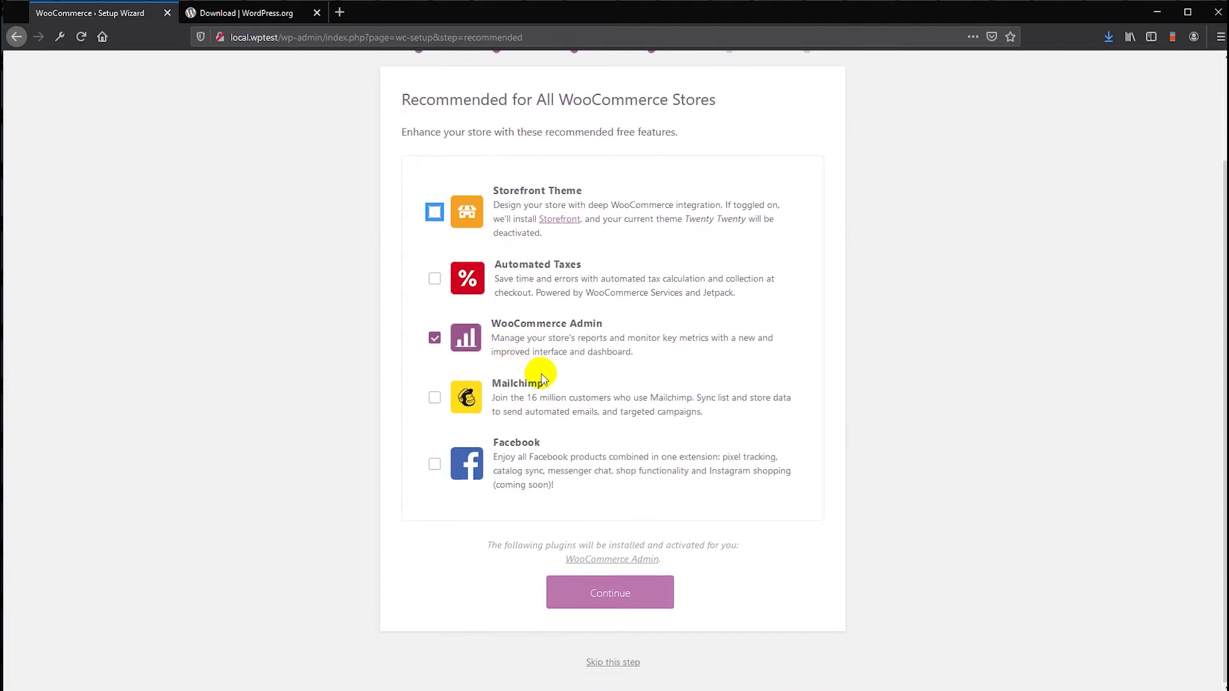
left_click(612, 585)
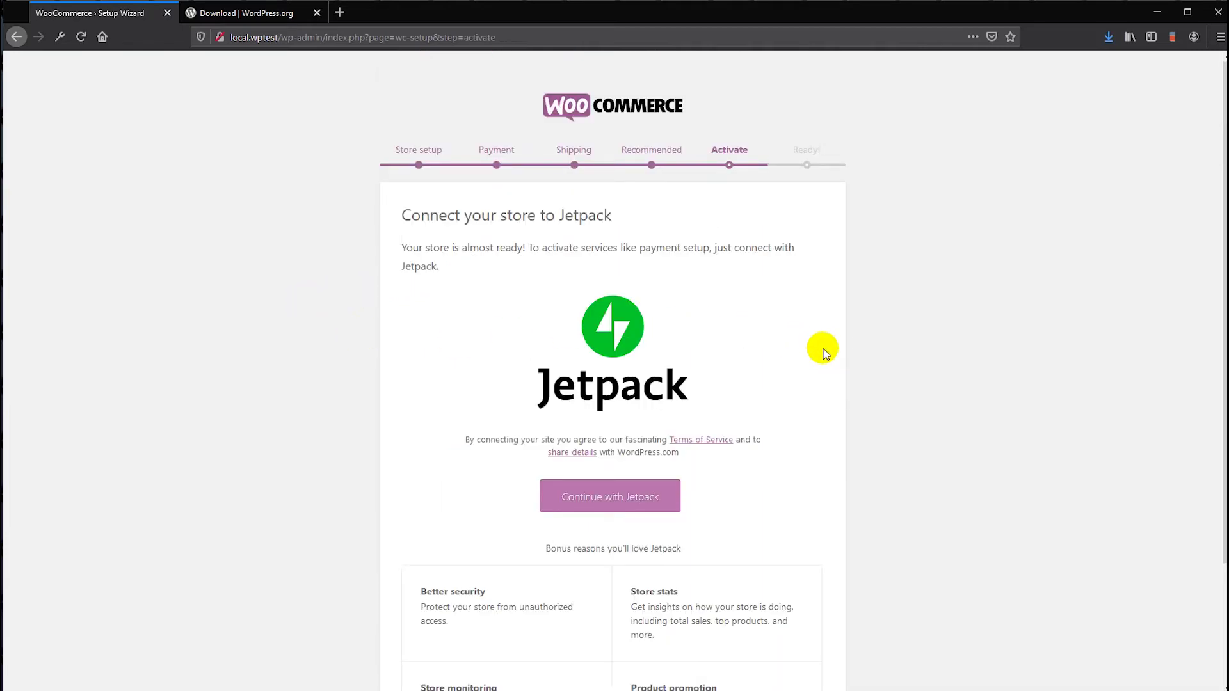
- Choose 'Skip this step' under the Jetpack button to reach the Ready! page
scroll(819, 349, "down", 2)
scroll(778, 342, "up", 2)
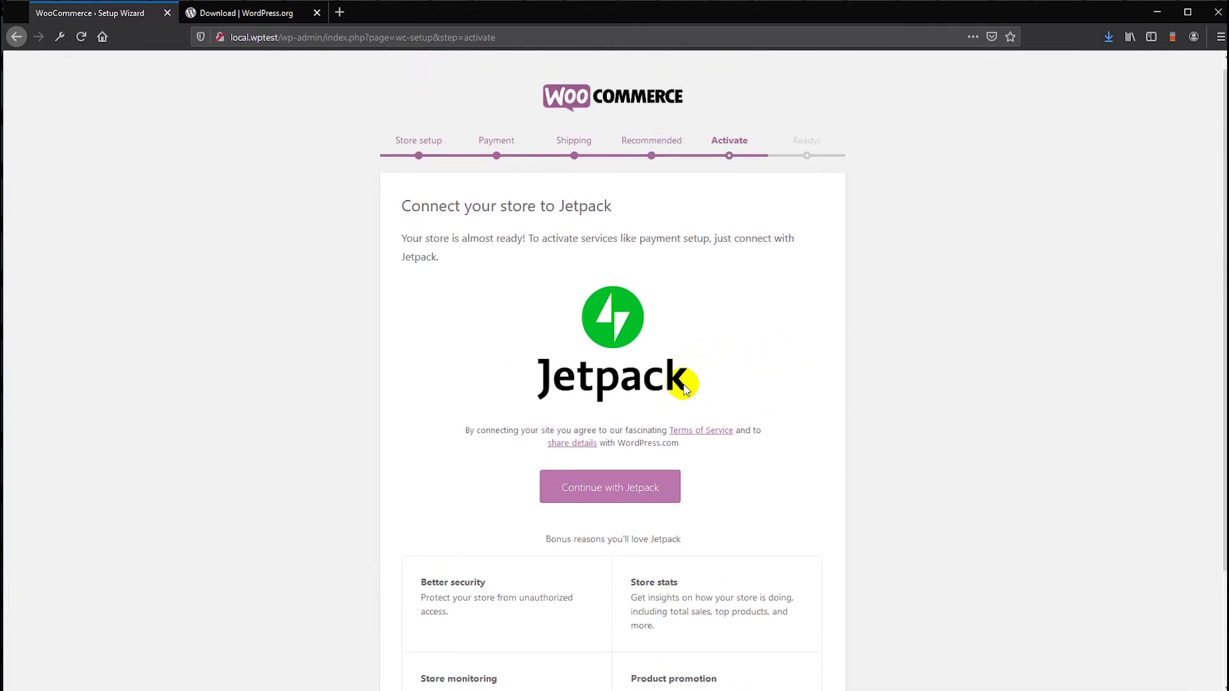
scroll(677, 379, "down", 2)
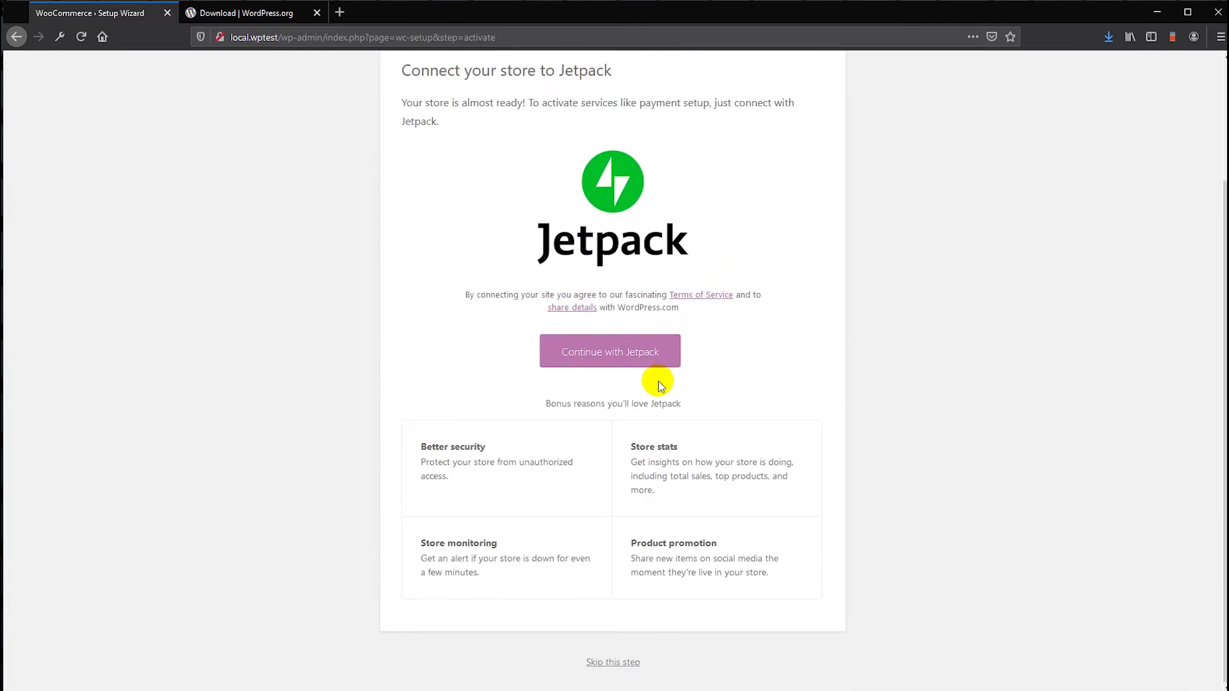
left_click(611, 664)
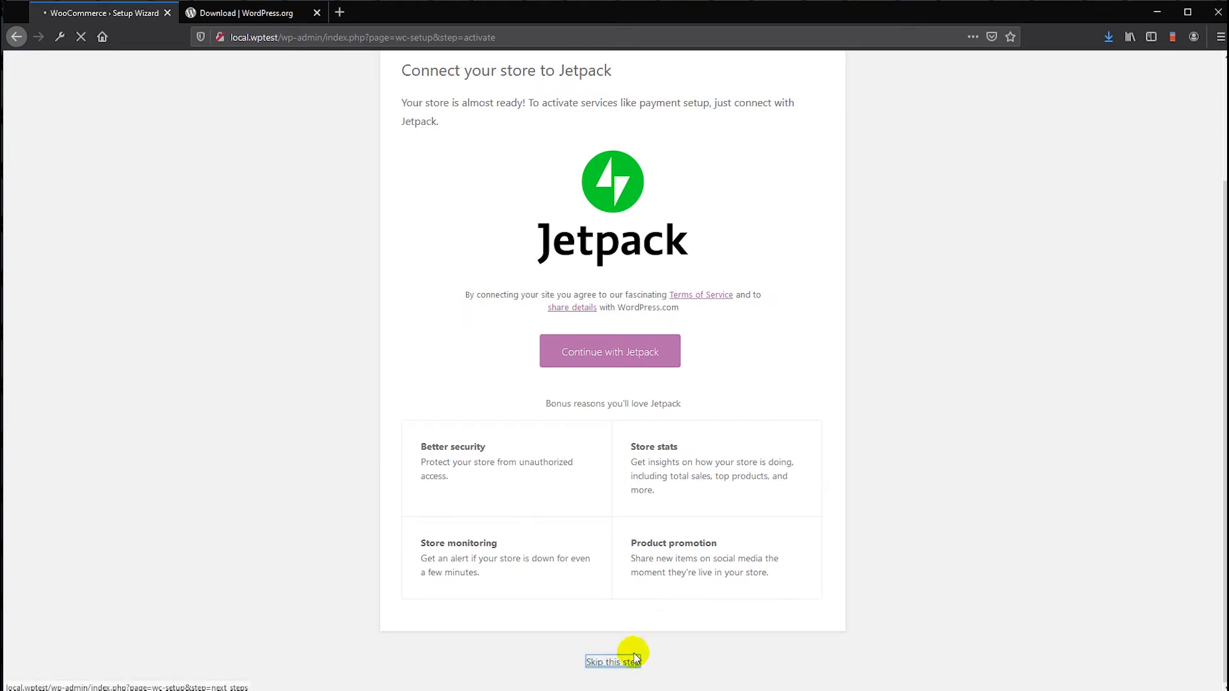
scroll(819, 403, "up", 2)
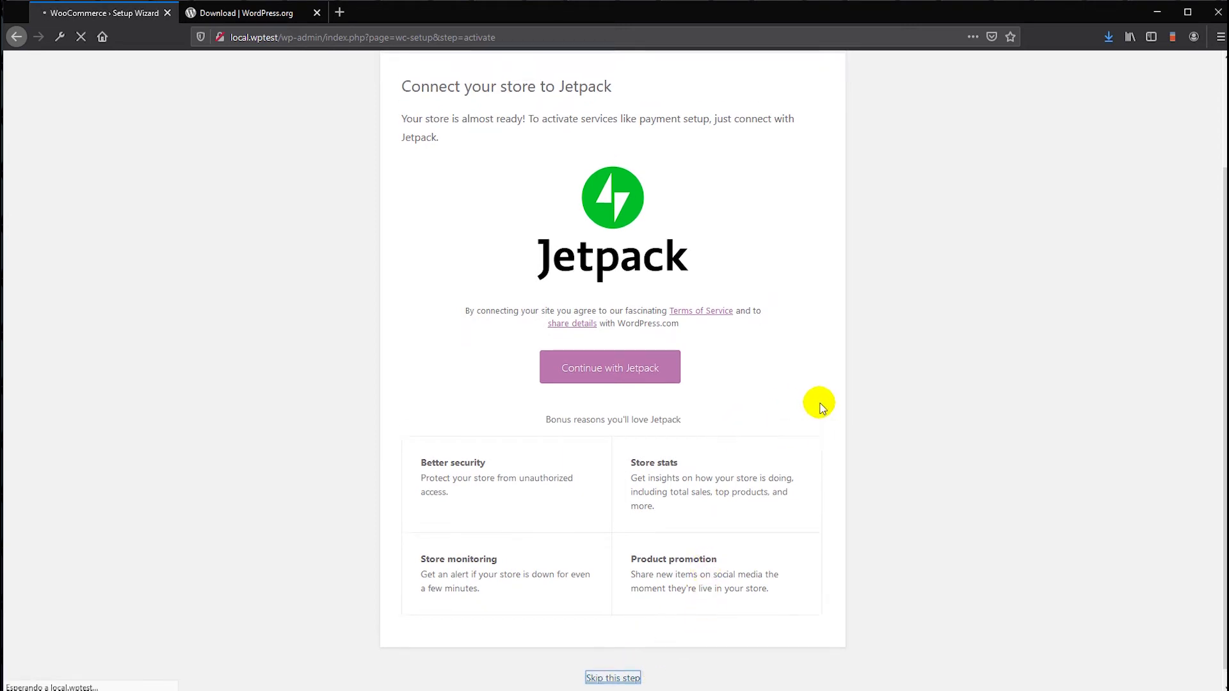
scroll(804, 378, "up", 2)
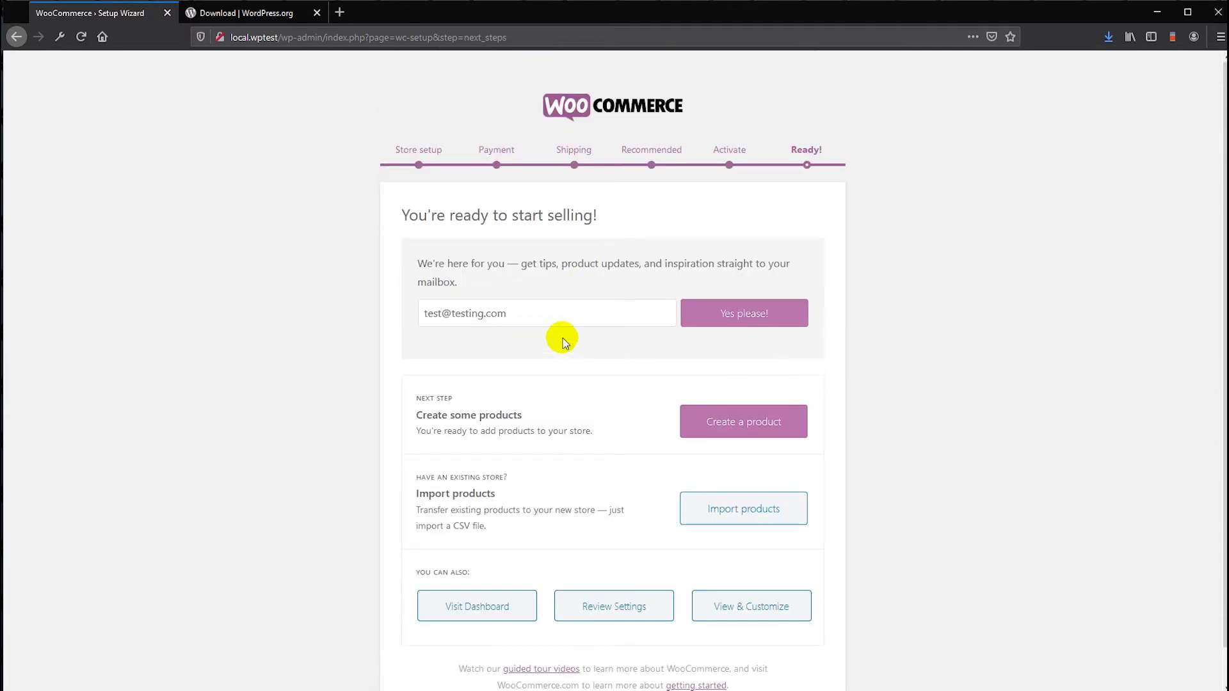
left_click(560, 313)
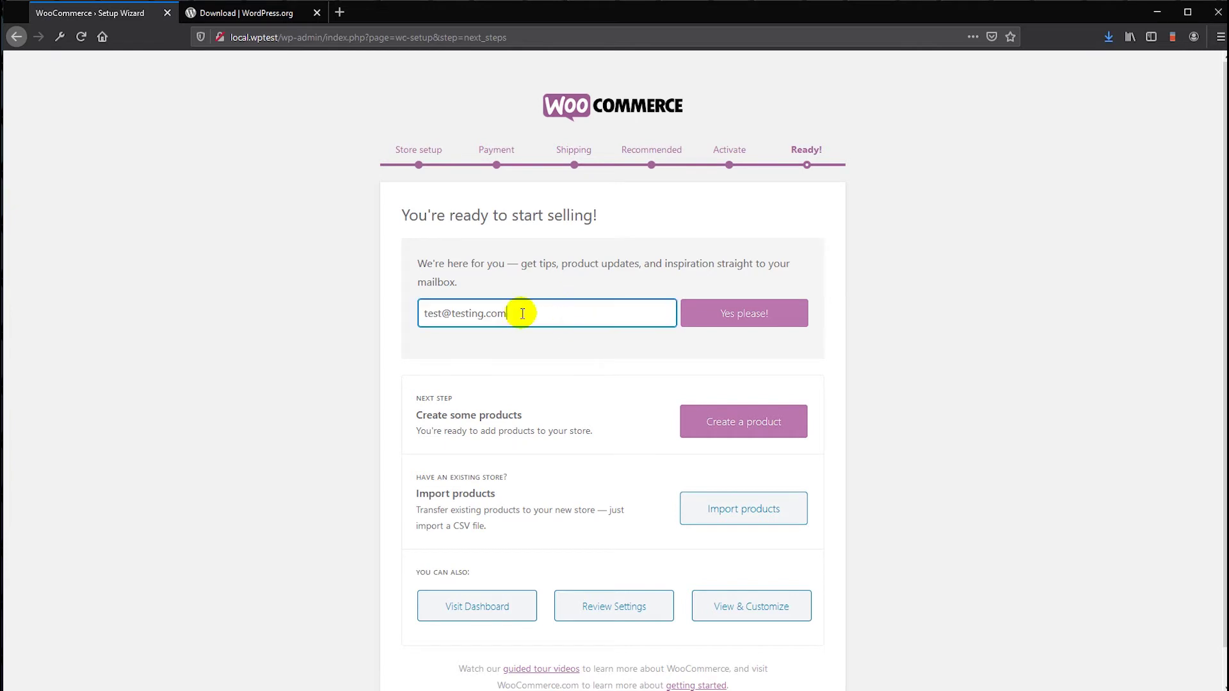
scroll(622, 421, "down", 1)
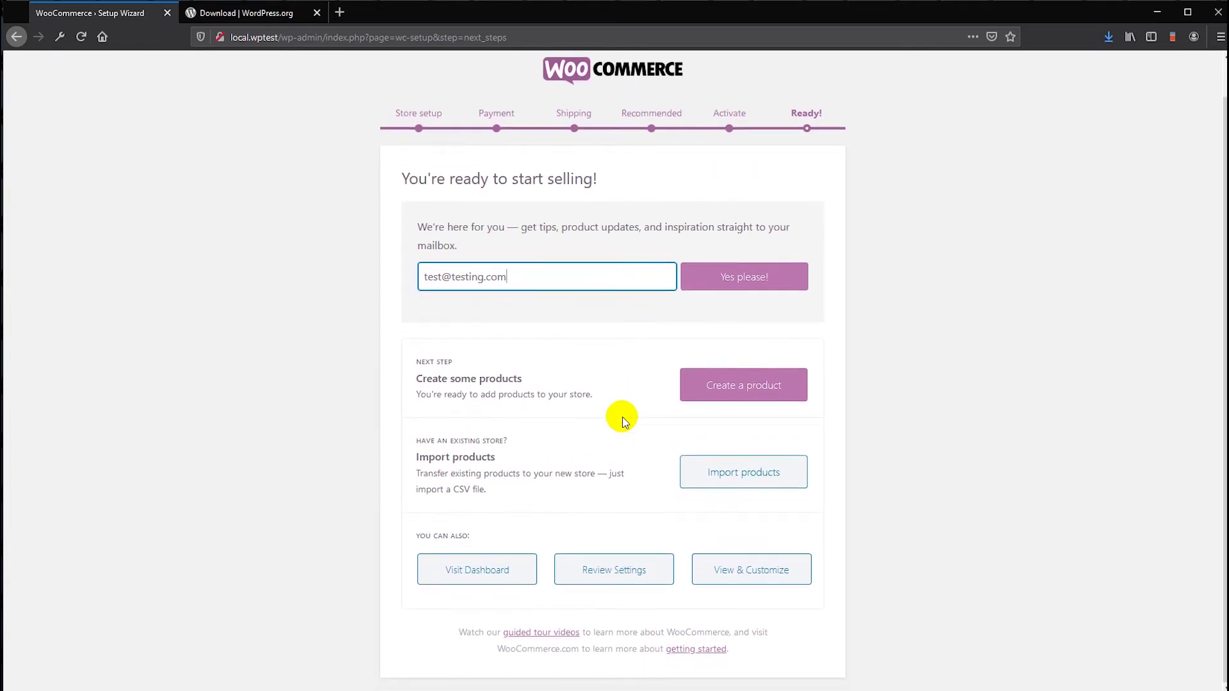
scroll(622, 421, "up", 1)
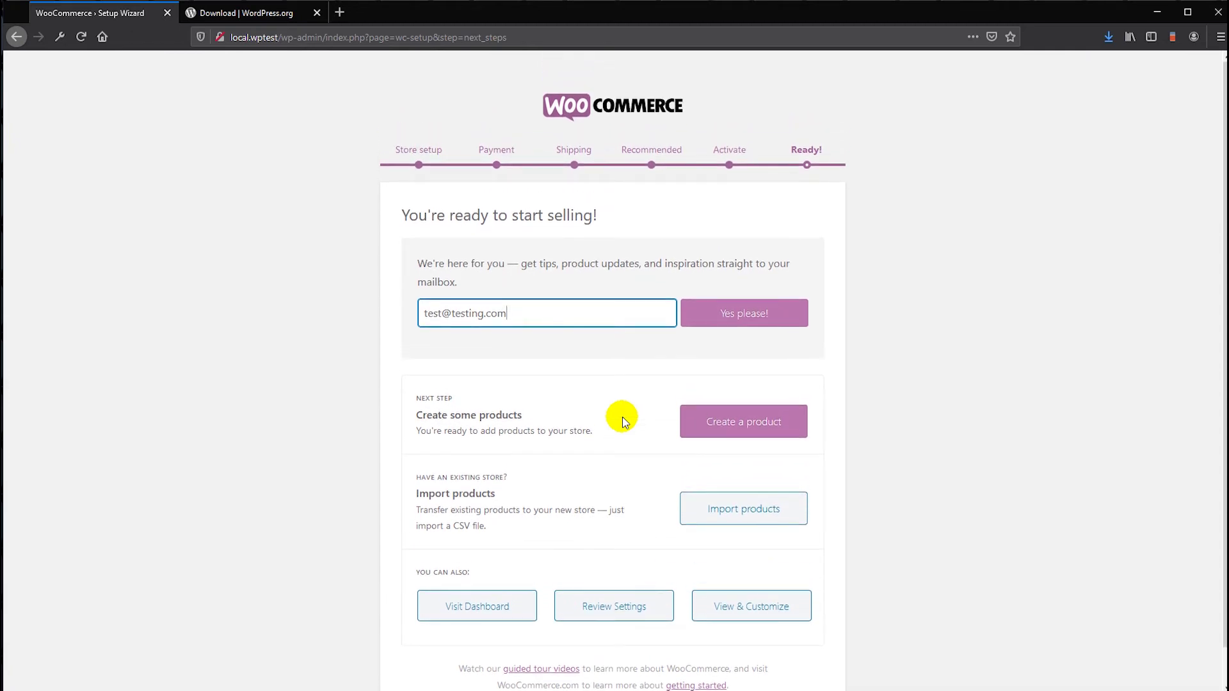
scroll(622, 421, "down", 1)
scroll(622, 420, "up", 1)
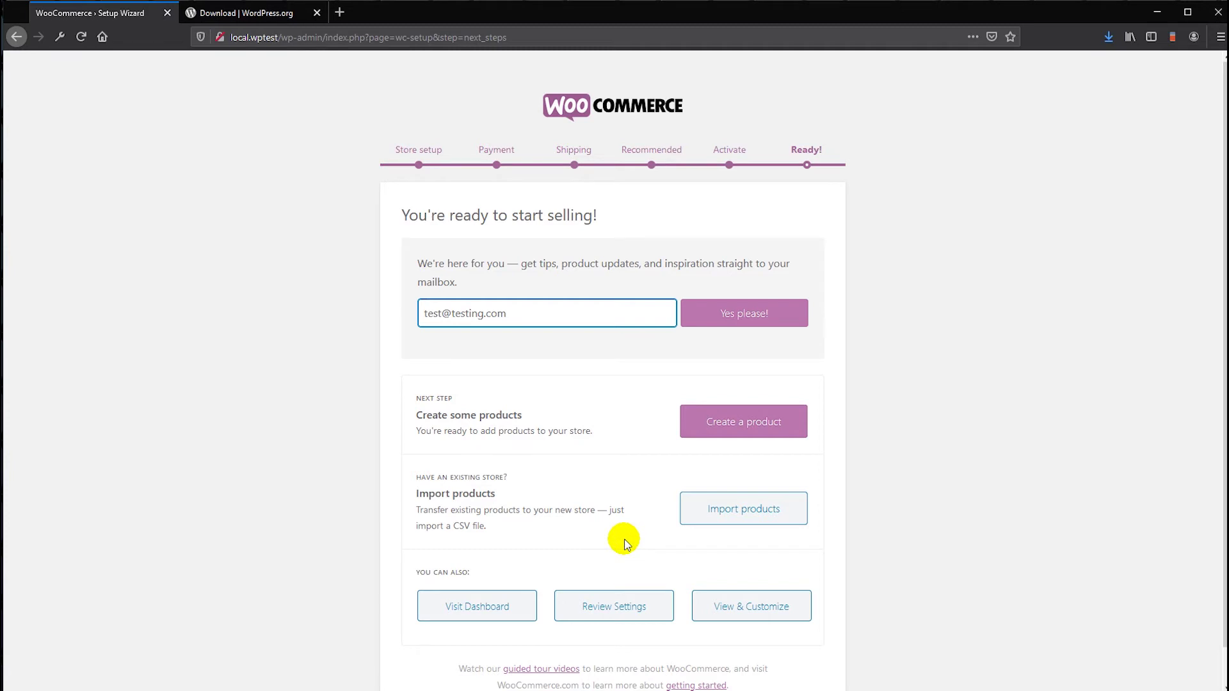
scroll(627, 537, "down", 1)
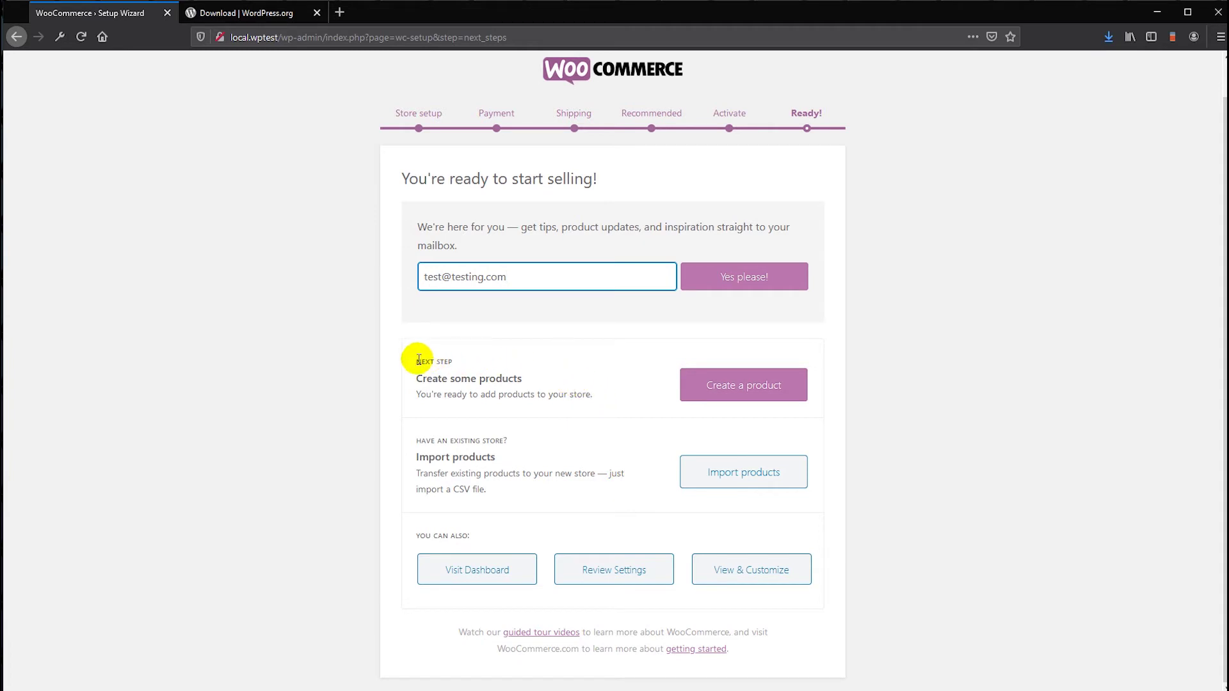
left_click_drag(410, 363, 607, 401)
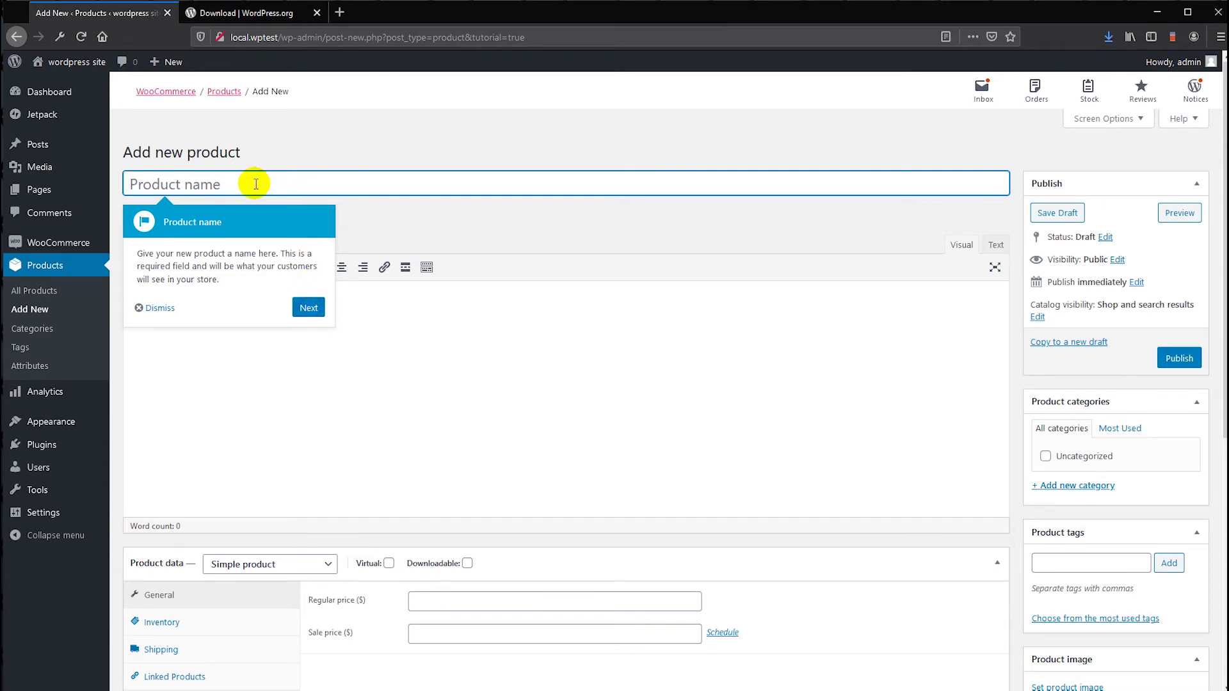
- Name the product 'My first product1' and remove the stray letter from its description
type("first product1")
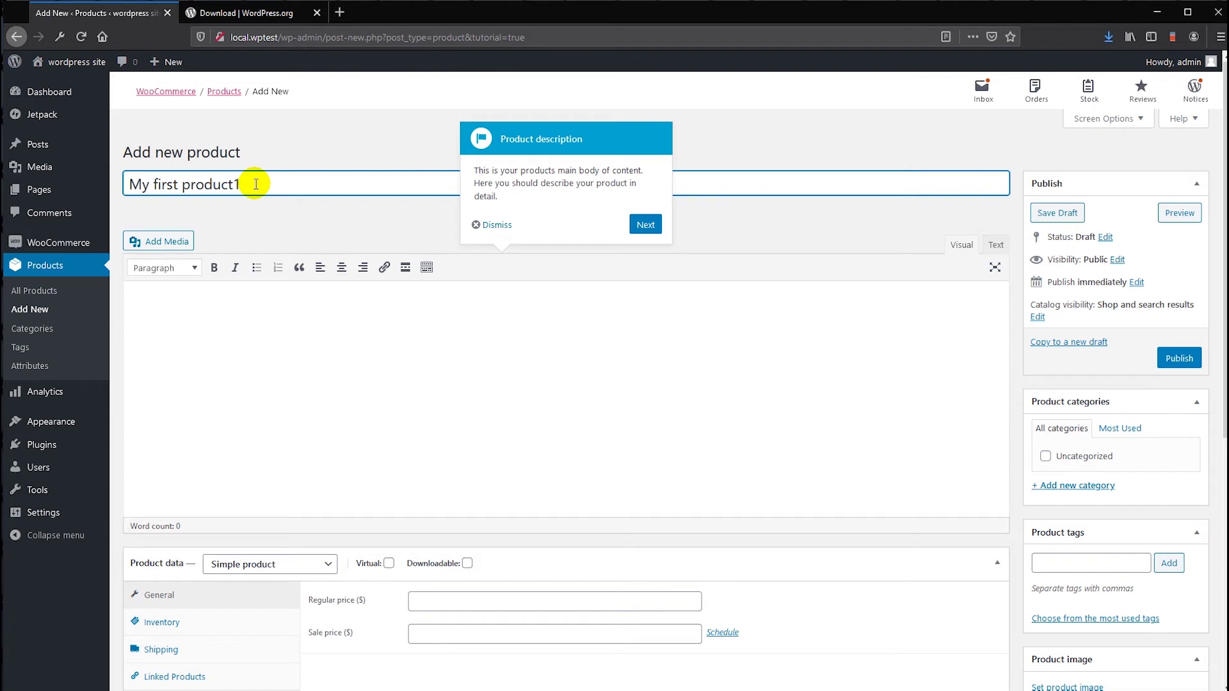
left_click(485, 328)
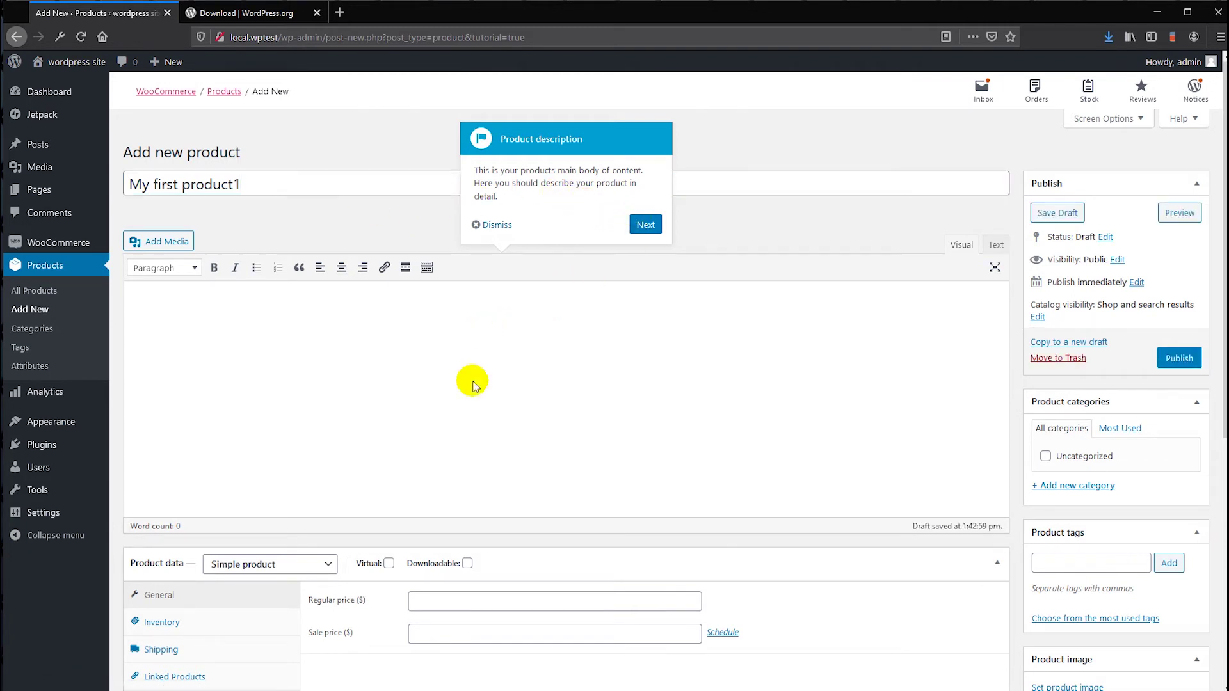
key("BackSpace")
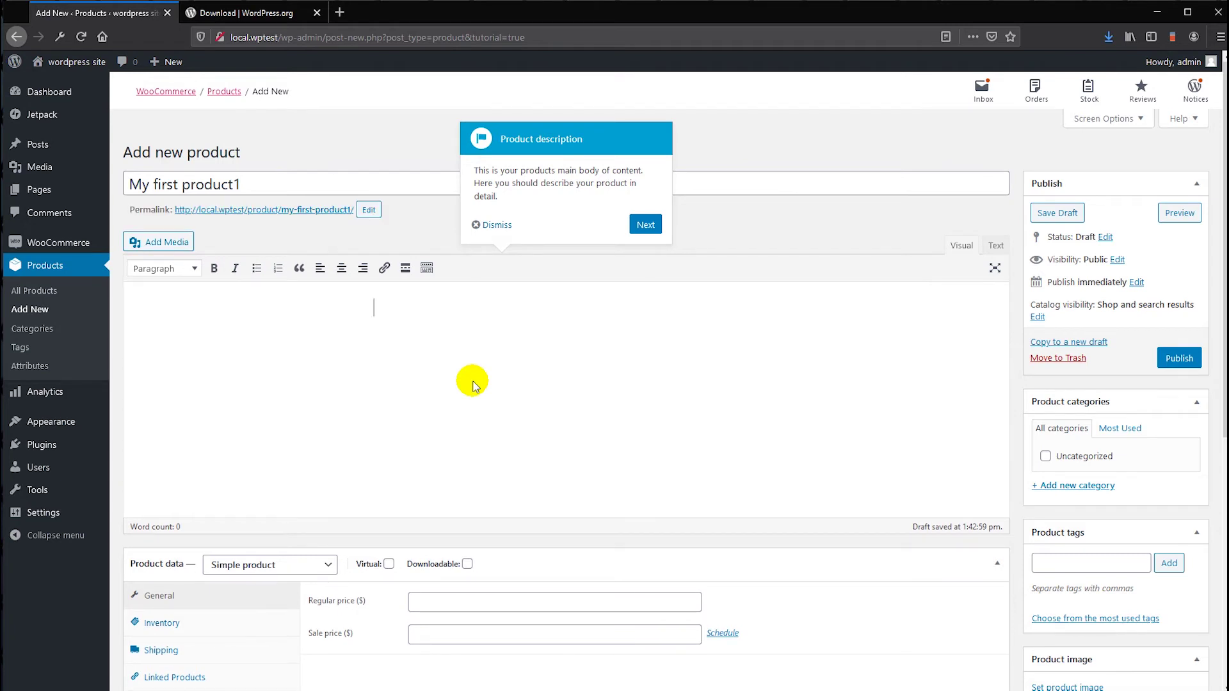
- Step the product tour through product type, virtual, downloadable, prices and short description
left_click(645, 224)
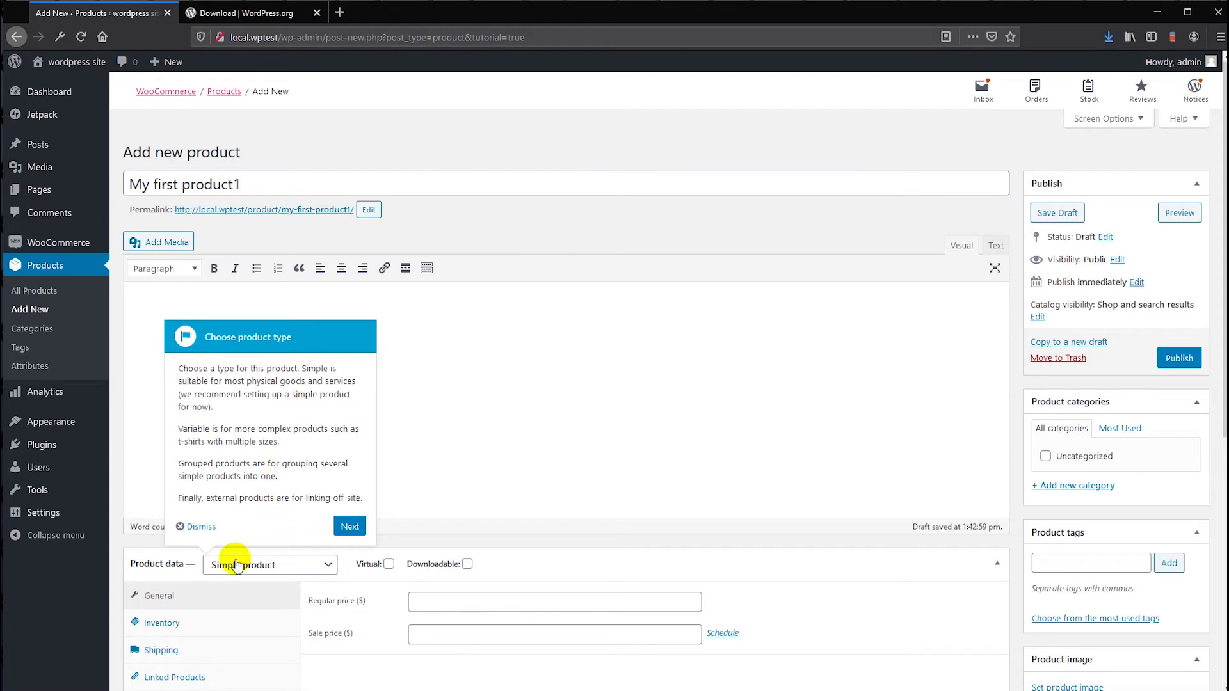
left_click(343, 525)
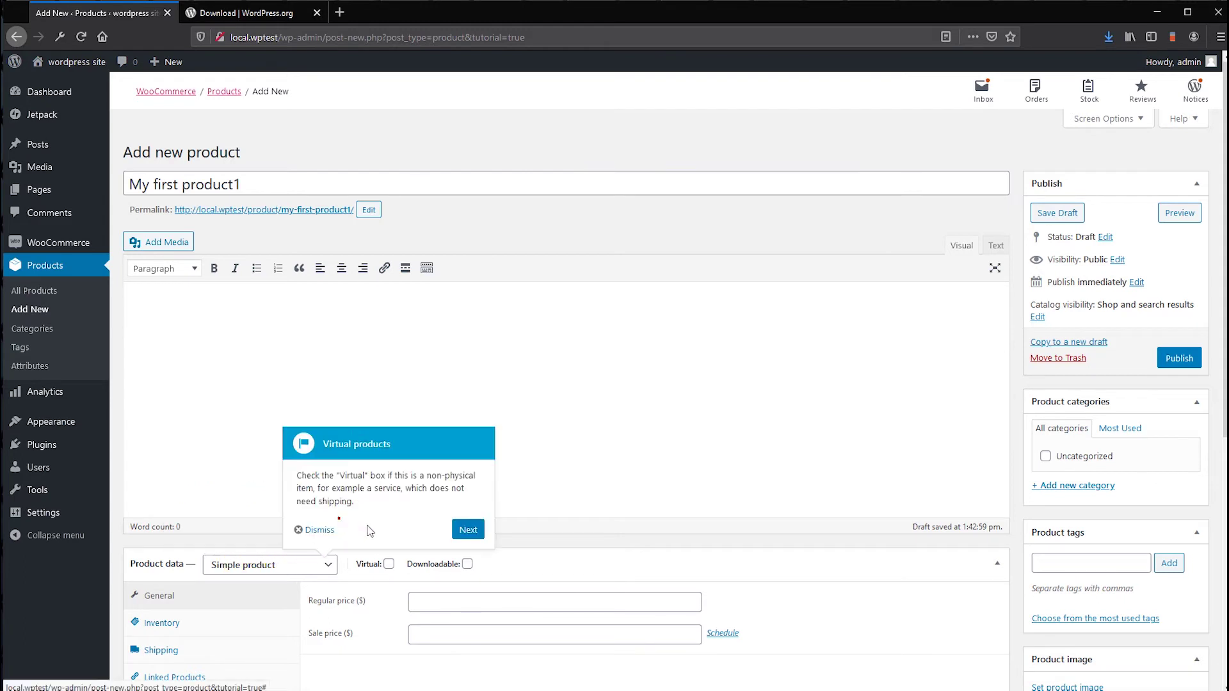
left_click(472, 529)
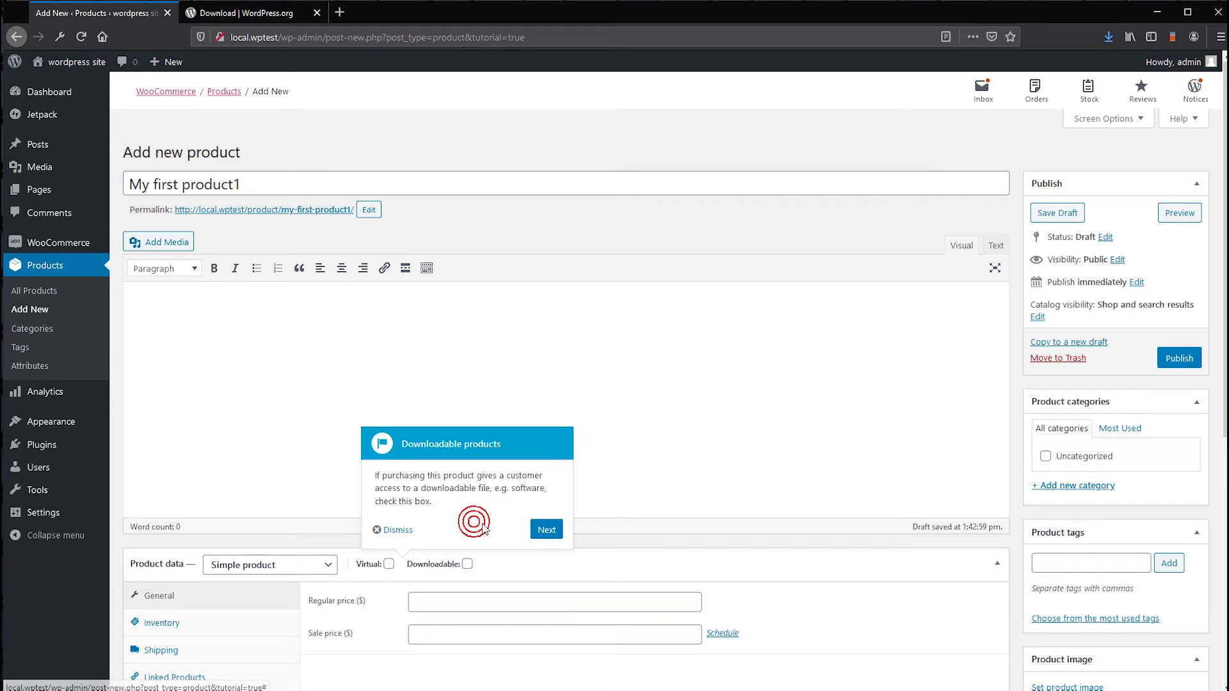
left_click(546, 531)
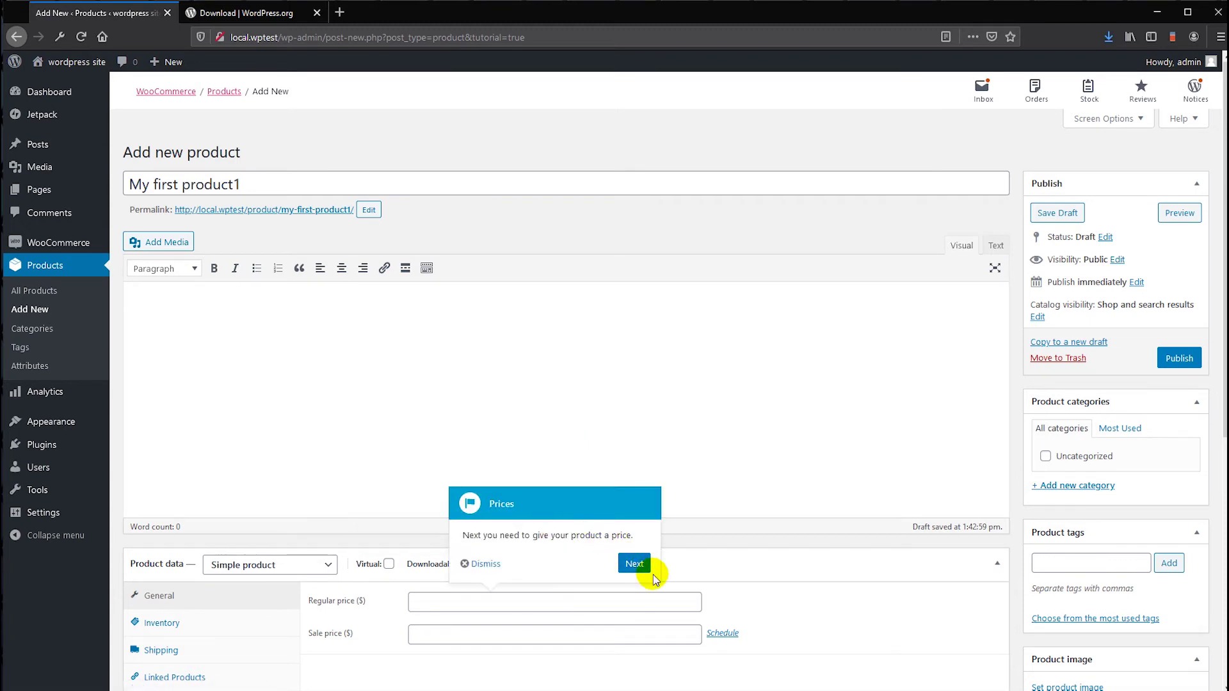
left_click(636, 566)
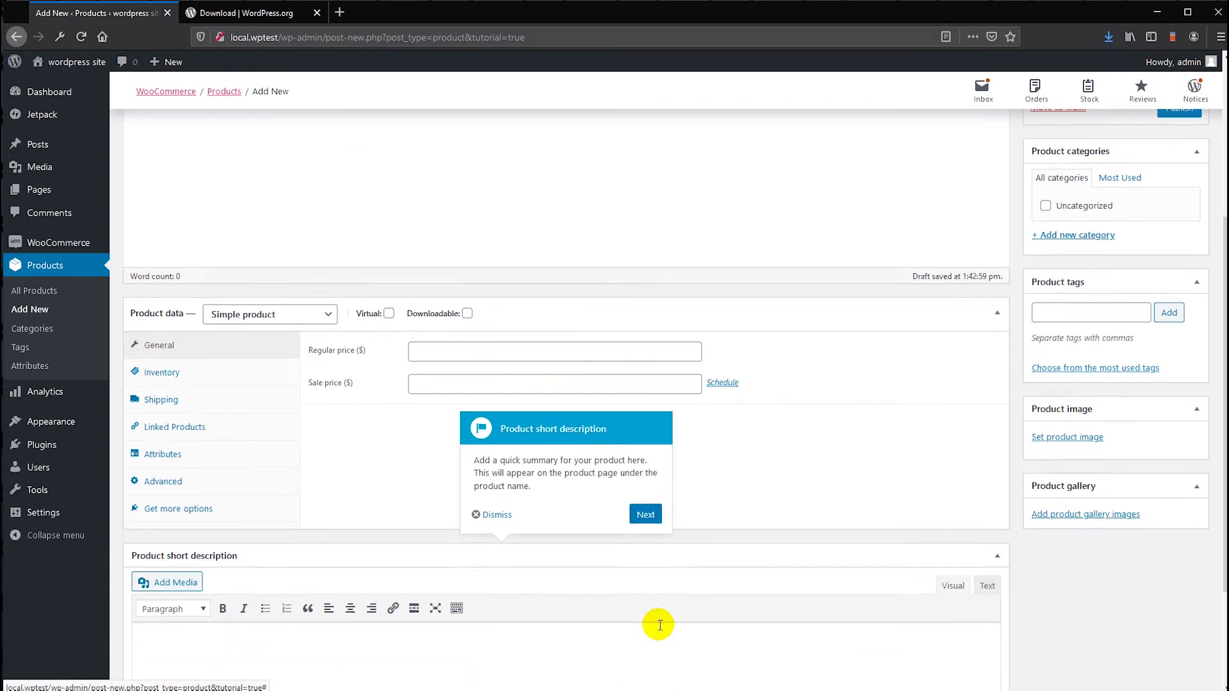
- Finish the remaining tour popups, enter 'asdf' as the description, and open a private window
left_click(643, 368)
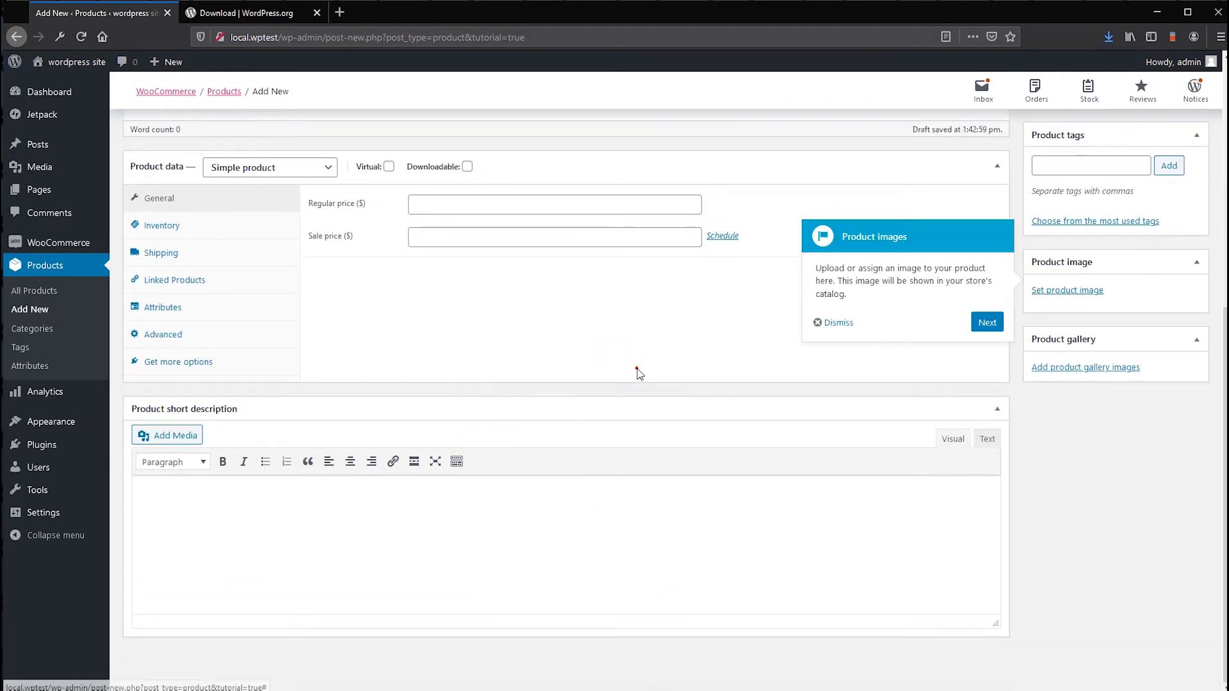
left_click(985, 322)
left_click(988, 419)
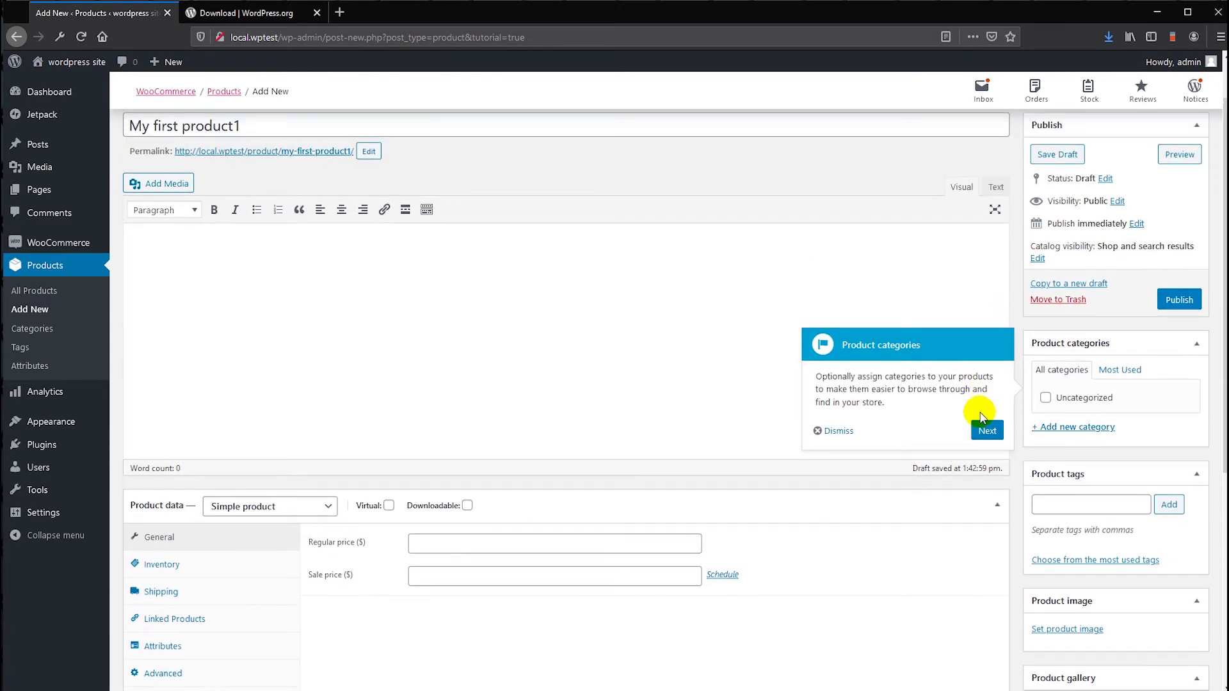
left_click(979, 432)
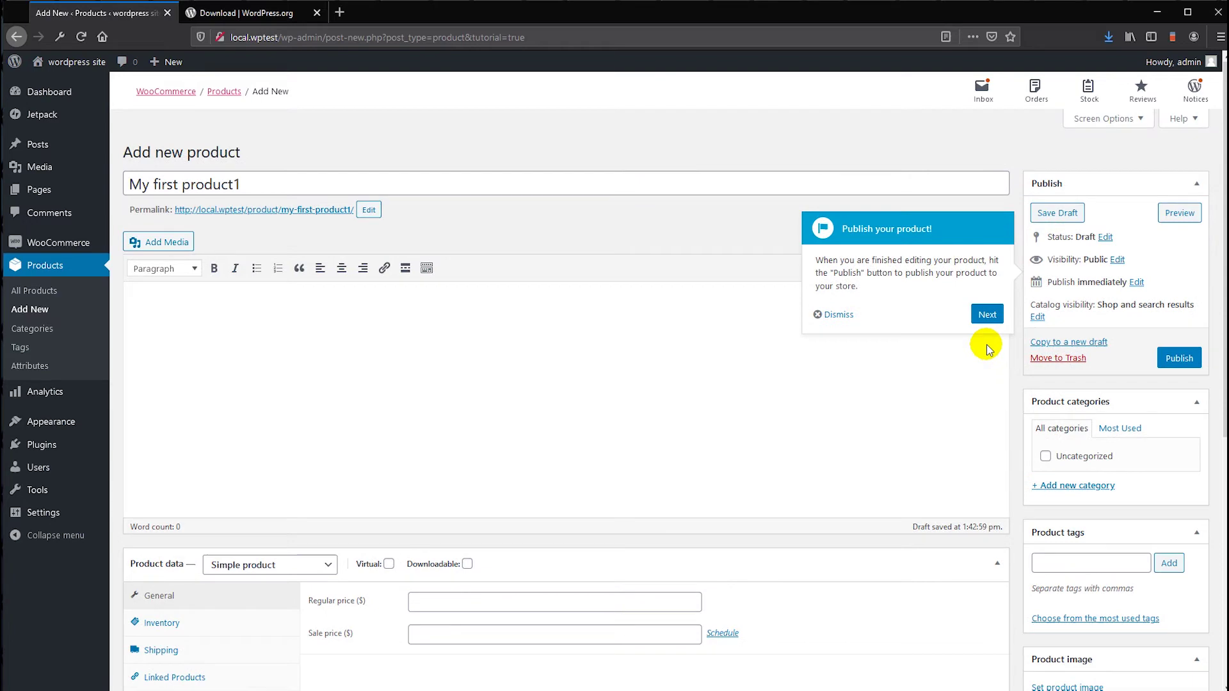
left_click(988, 313)
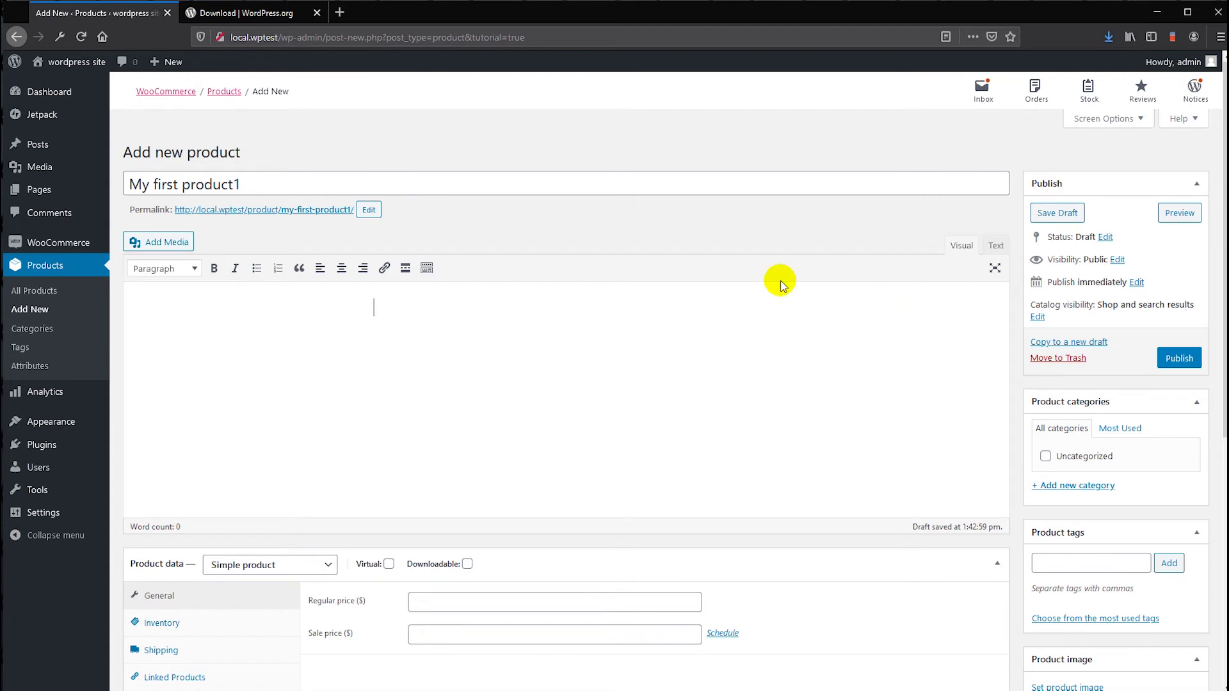
type("asdf")
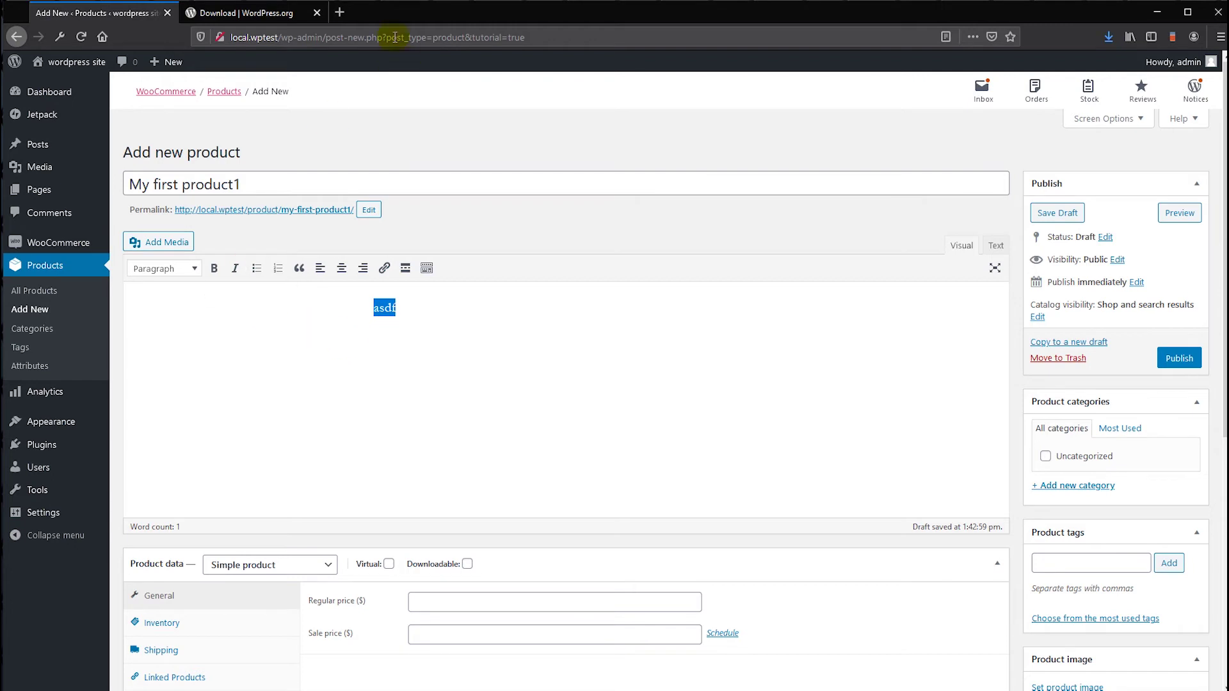
left_click(353, 13)
- Generate five paragraphs on Lipsum.com, select paragraphs 3–4, and switch back to the WordPress tab
type("lorem ipsum")
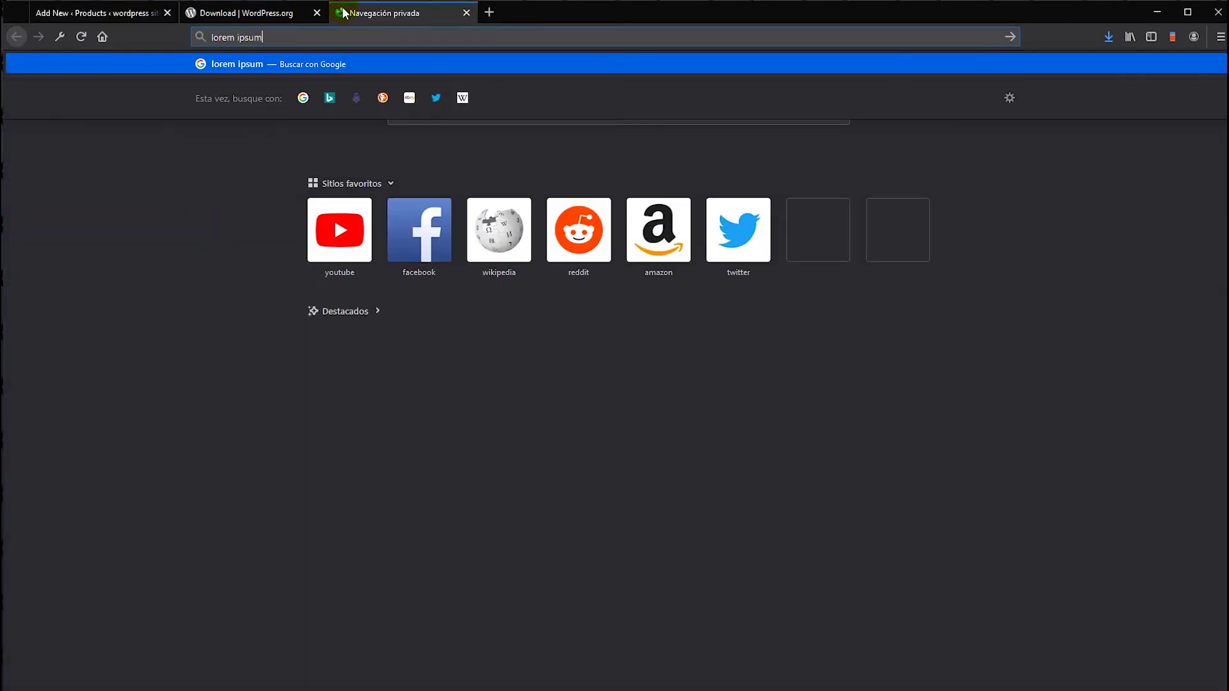
key("Return")
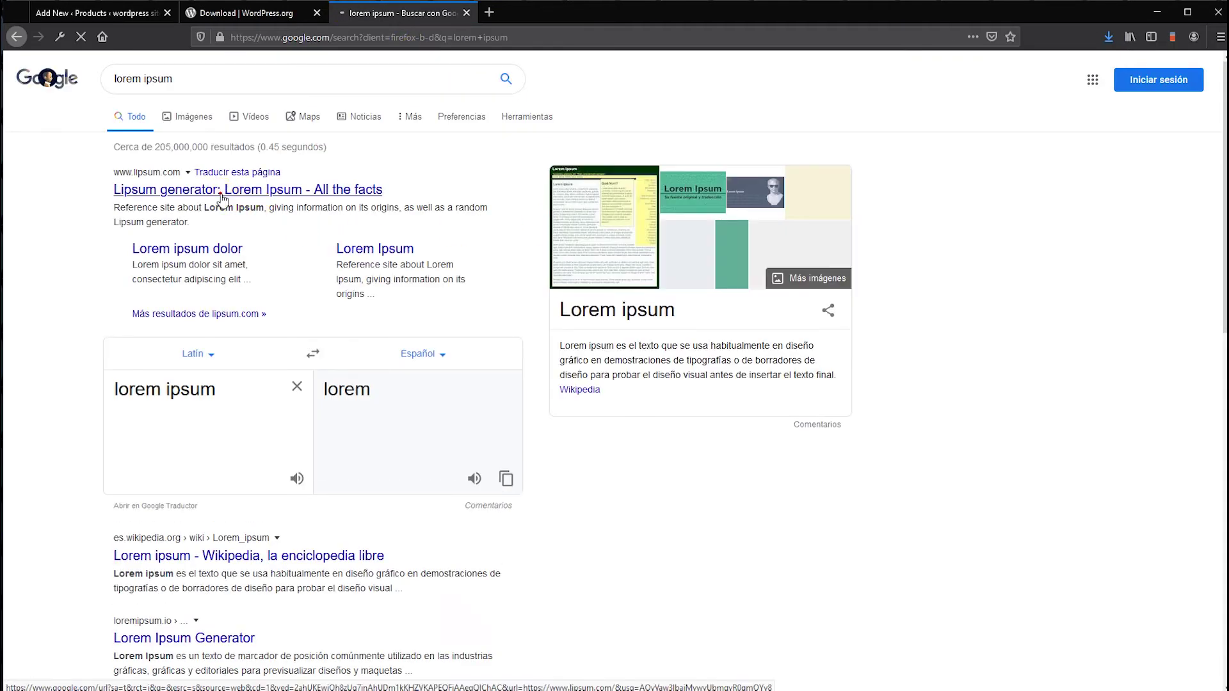
left_click(216, 191)
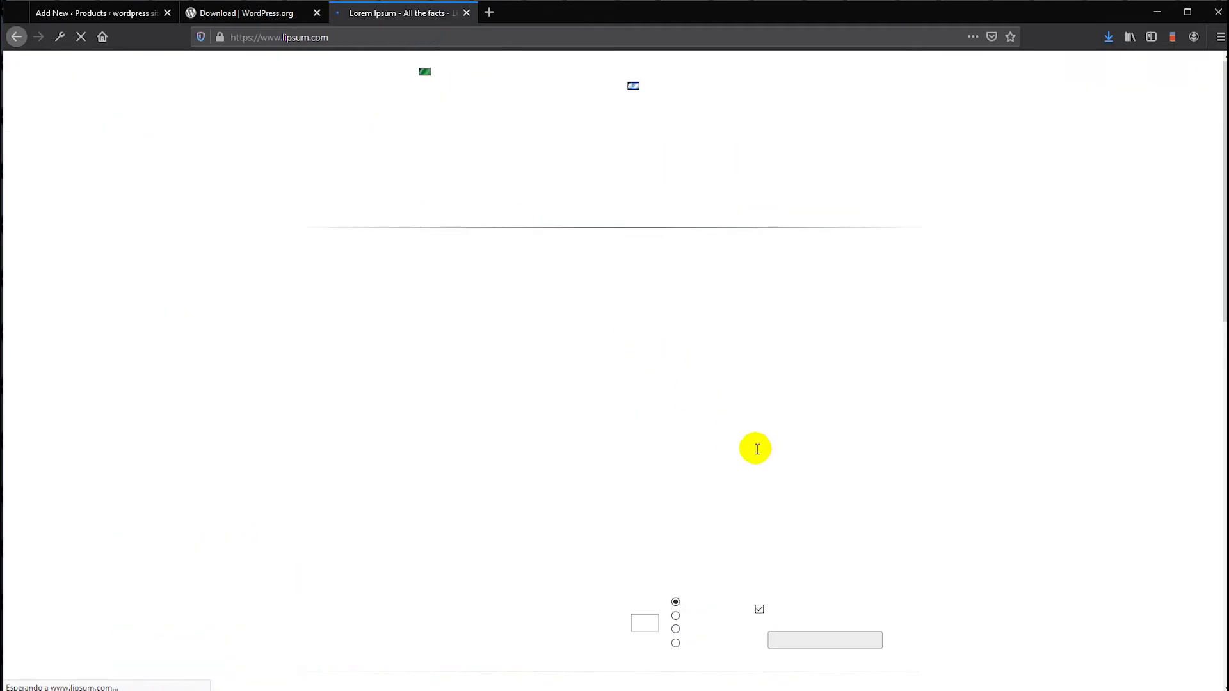
scroll(782, 515, "down", 1)
left_click(805, 506)
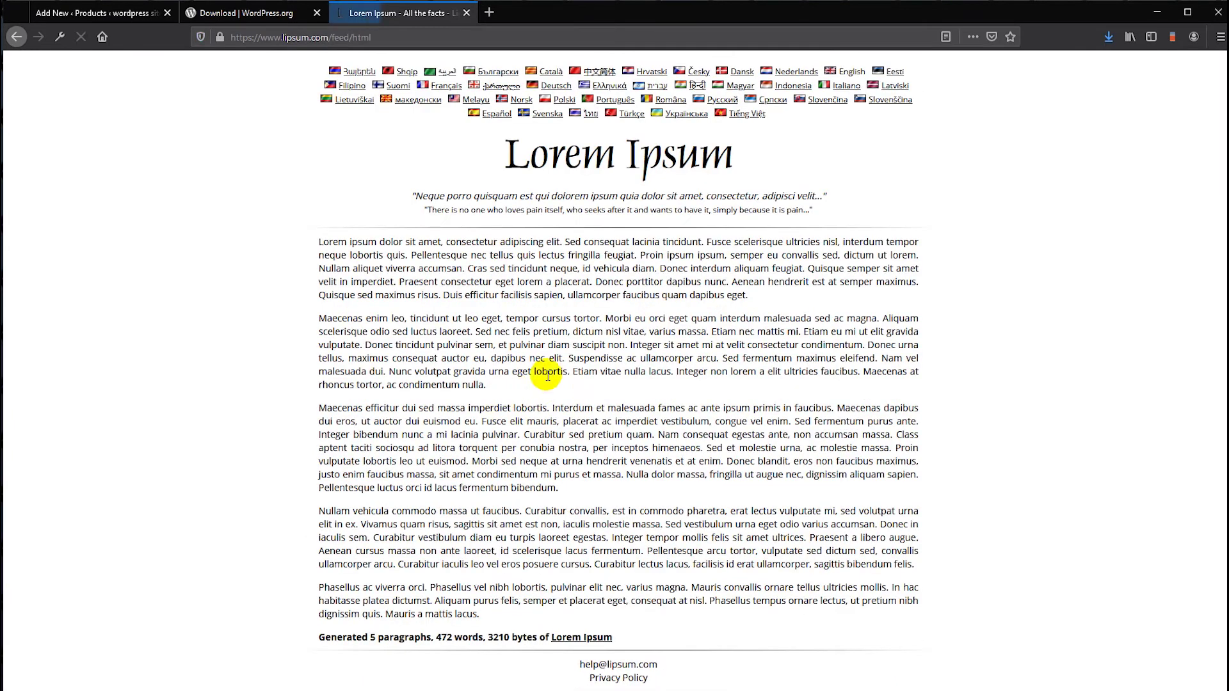
left_click_drag(319, 411, 945, 565)
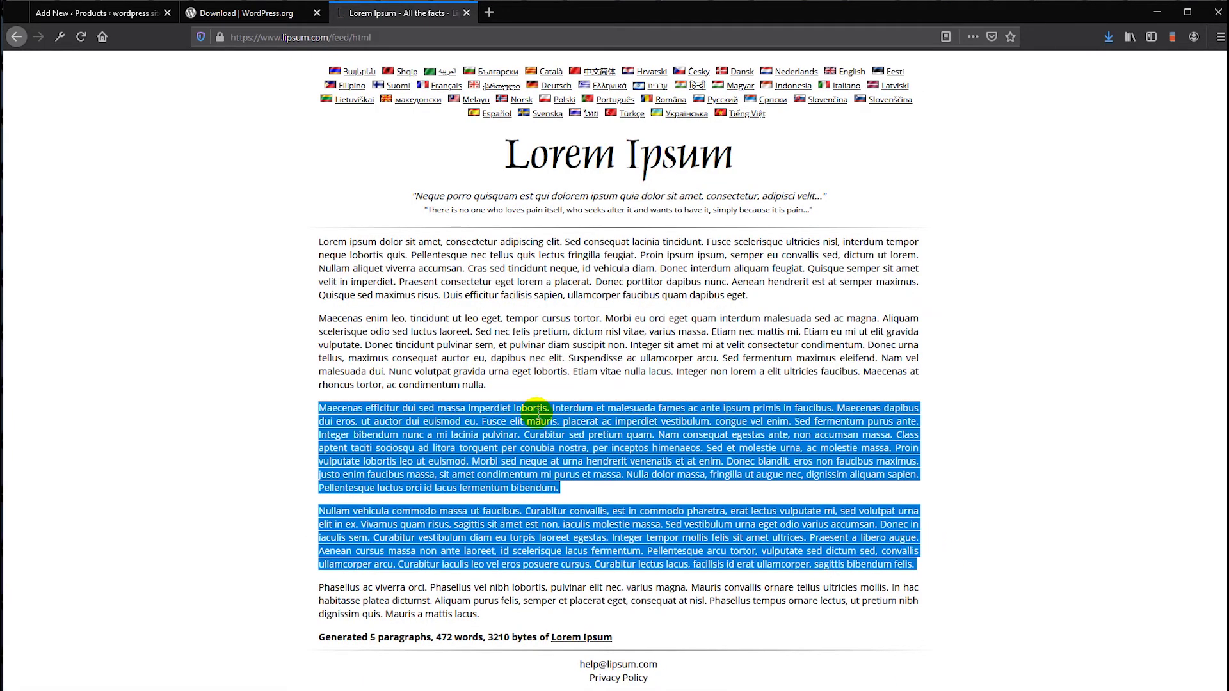
left_click(122, 19)
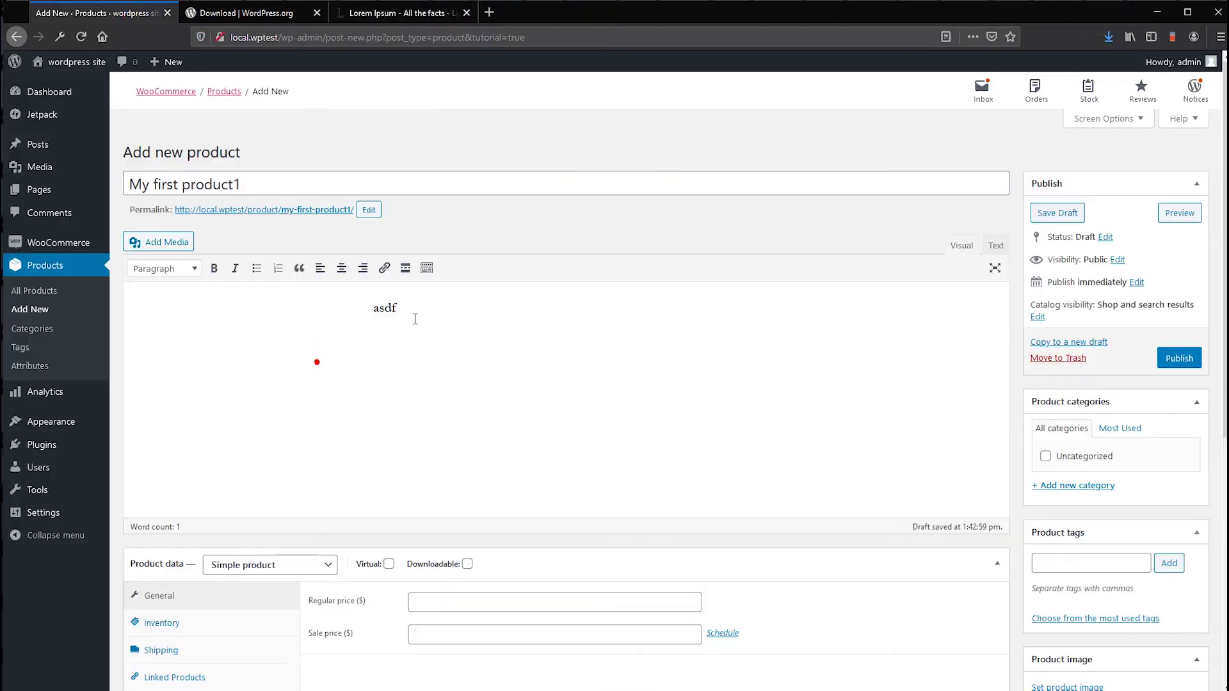
- Paste the lorem paragraphs as the description and copy its opening lines into the short description
key("ctrl+v")
scroll(512, 307, "up", 5)
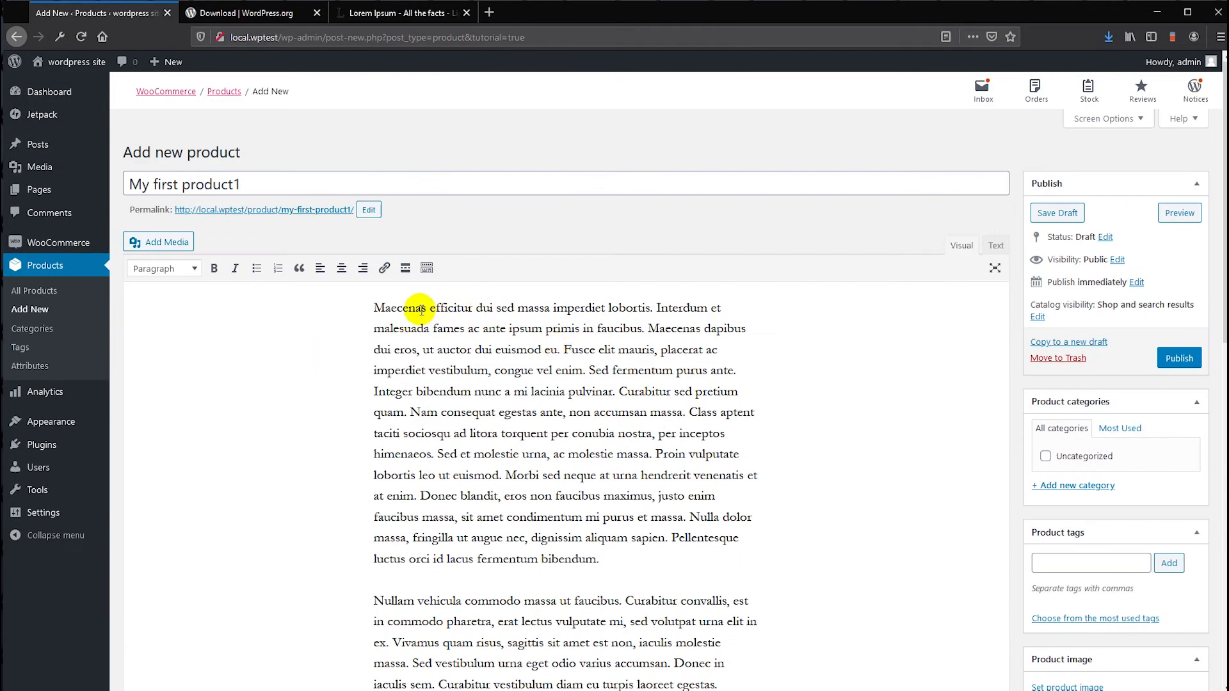
left_click_drag(375, 308, 726, 330)
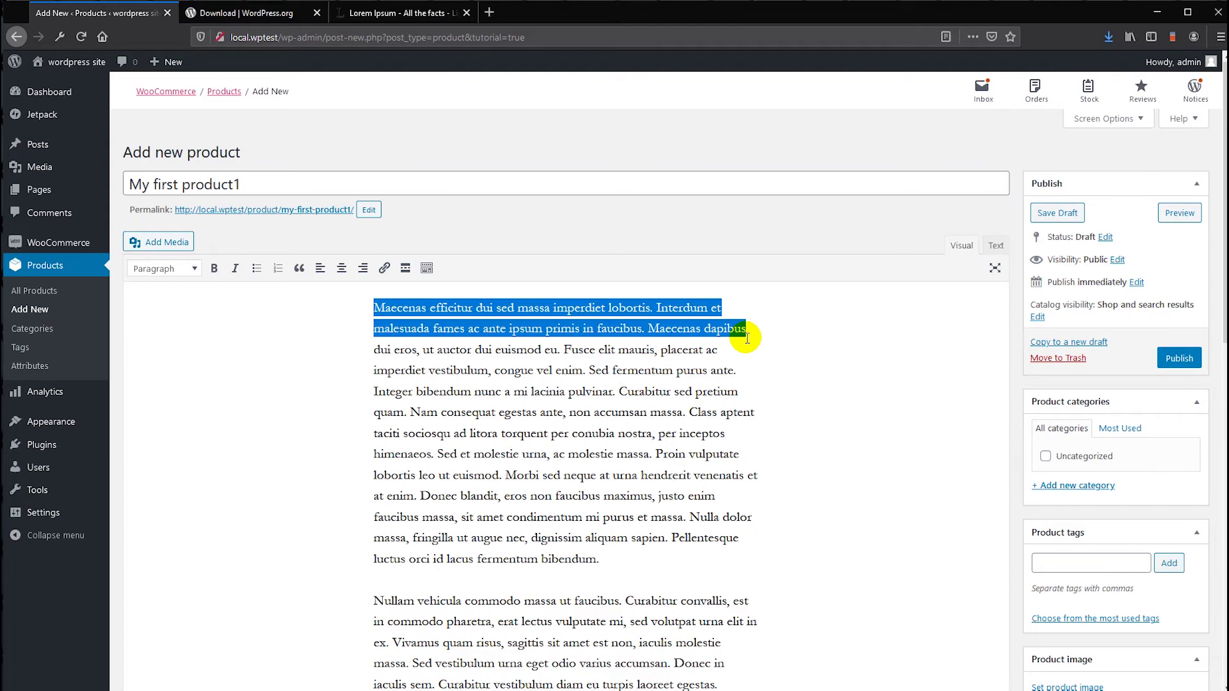
scroll(562, 425, "down", 10)
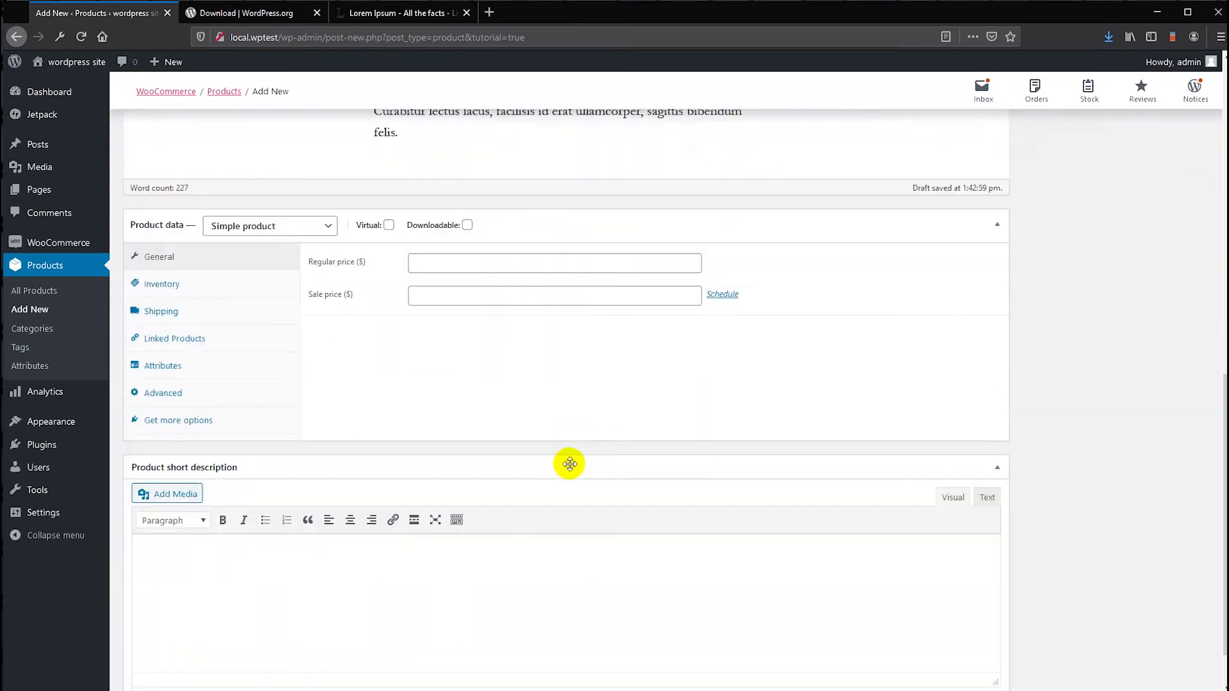
left_click(285, 570)
type("Maecenas efficitur dictum massa imperdiet lobortis. Interdum et malesuada fames ac ante ipsum primis in faucibus. Maecenas dap")
- Enter a regular price of 40 and a sale price of 23
scroll(425, 486, "up", 4)
left_click(437, 537)
scroll(458, 532, "up", 2)
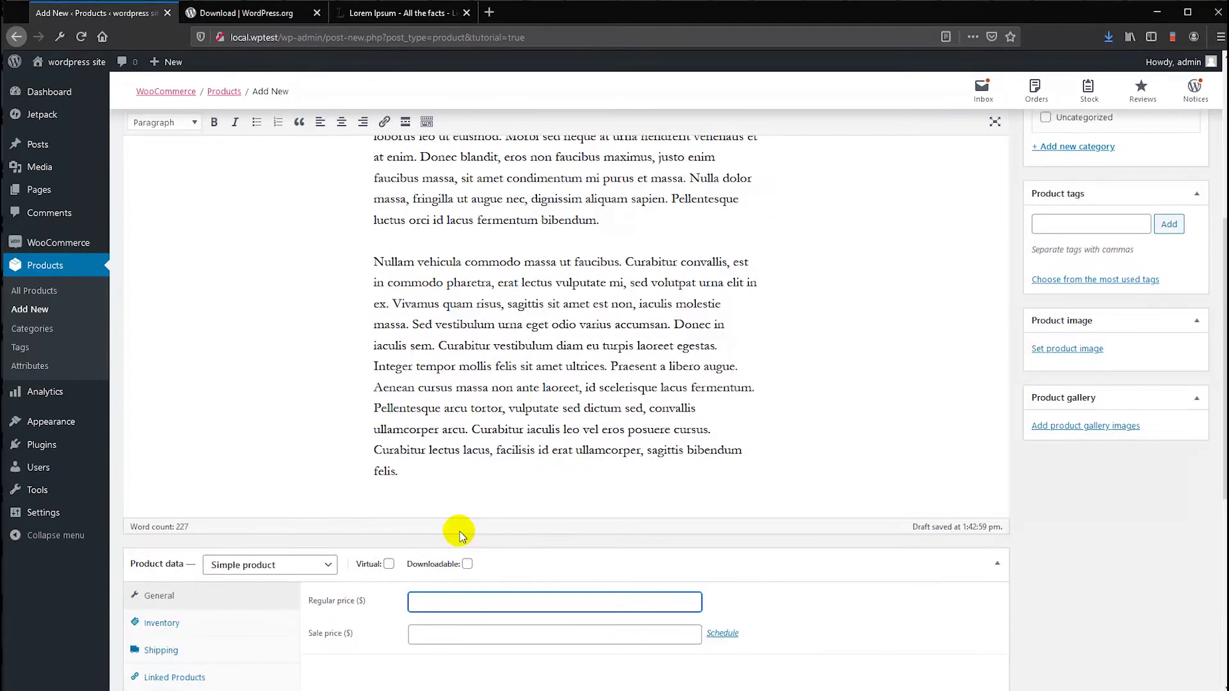
left_click(431, 637)
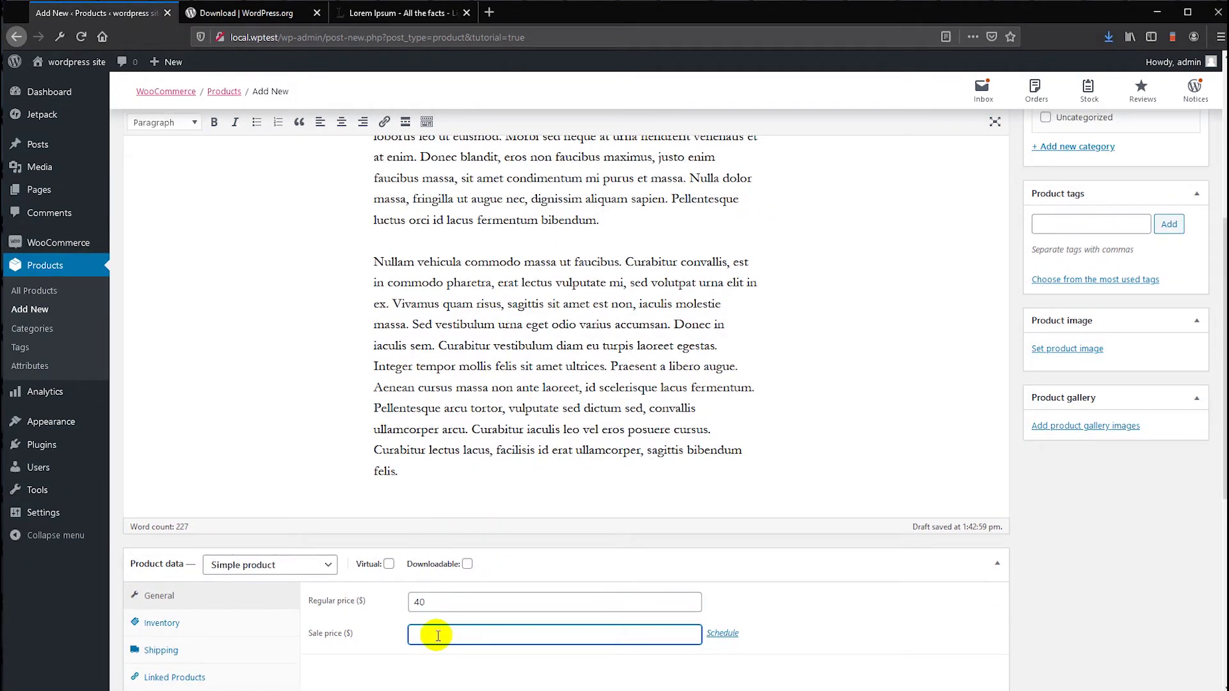
scroll(674, 448, "up", 5)
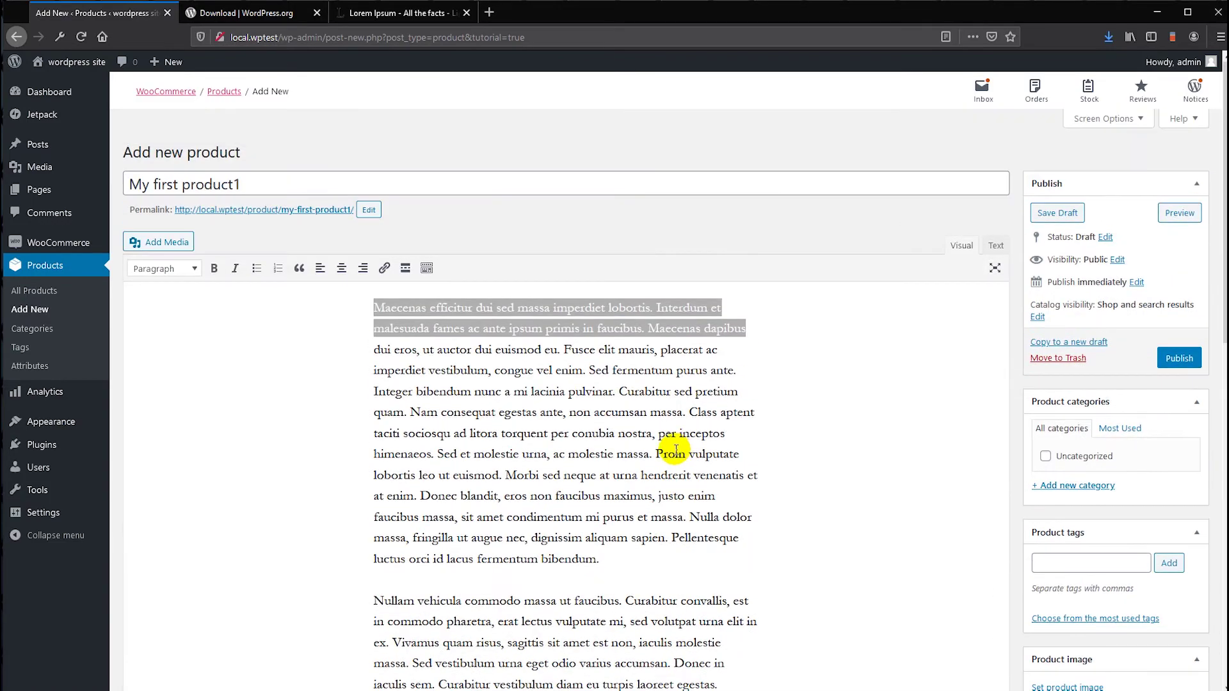
scroll(835, 357, "down", 5)
scroll(836, 357, "up", 3)
scroll(832, 360, "down", 4)
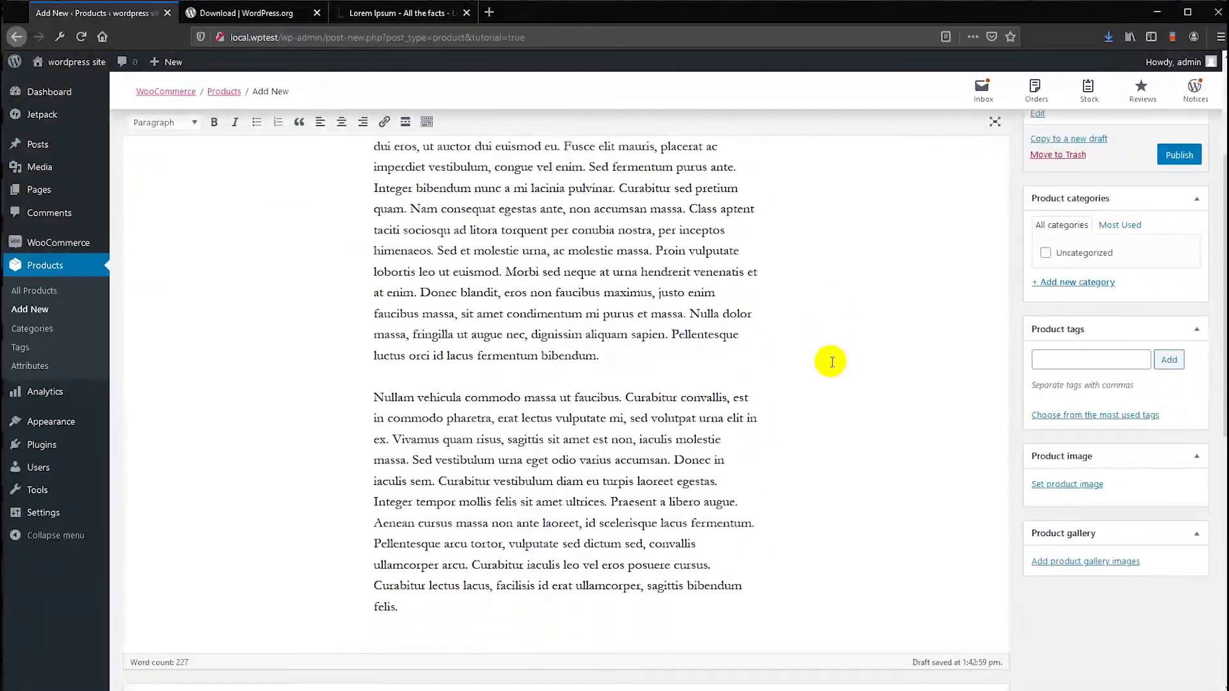
scroll(831, 361, "up", 2)
scroll(736, 282, "up", 3)
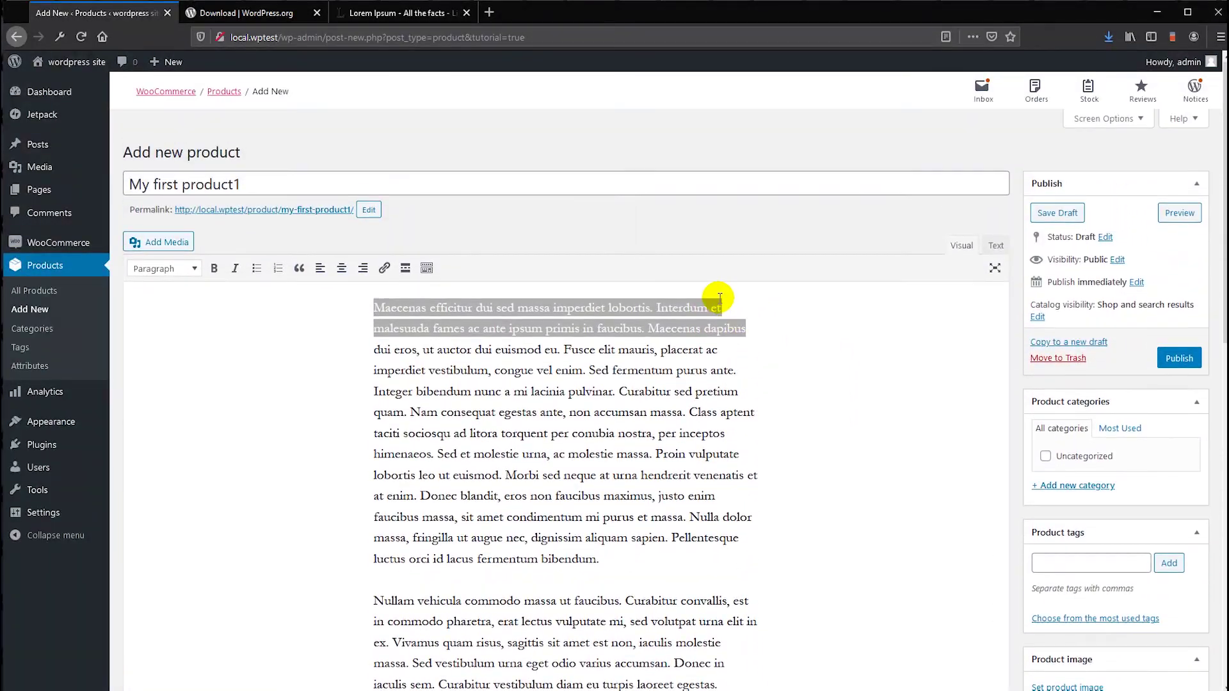
scroll(872, 343, "down", 5)
scroll(1081, 389, "up", 3)
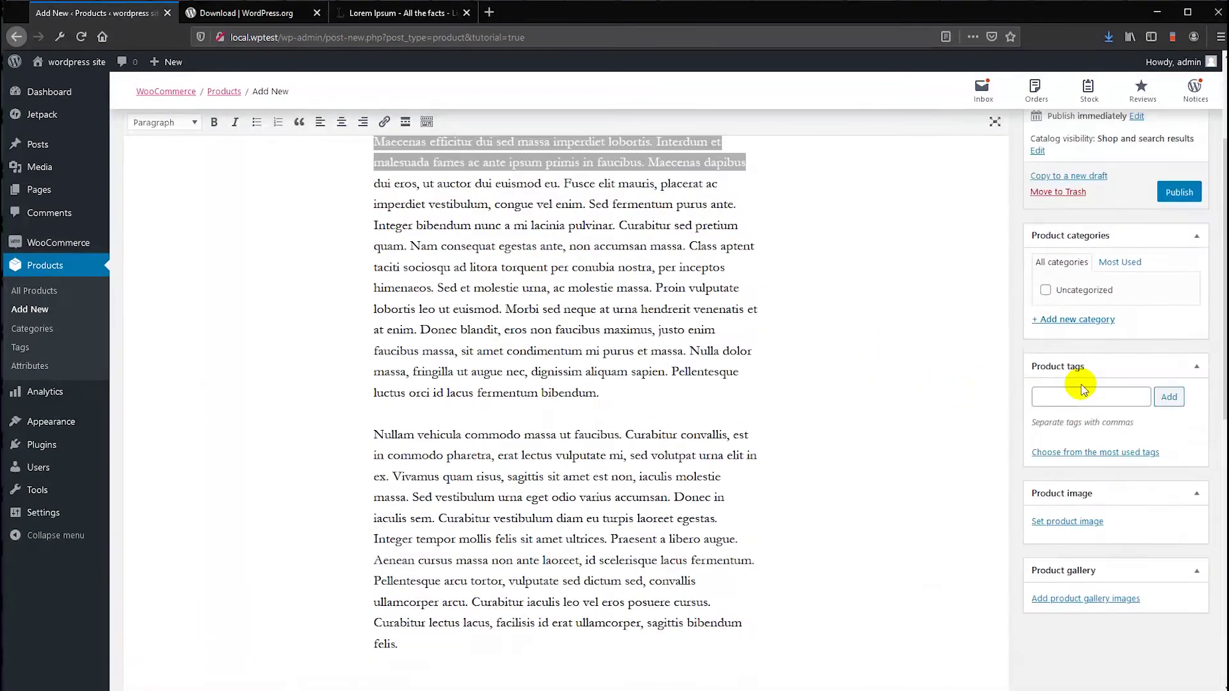
scroll(1082, 389, "down", 5)
scroll(999, 435, "up", 7)
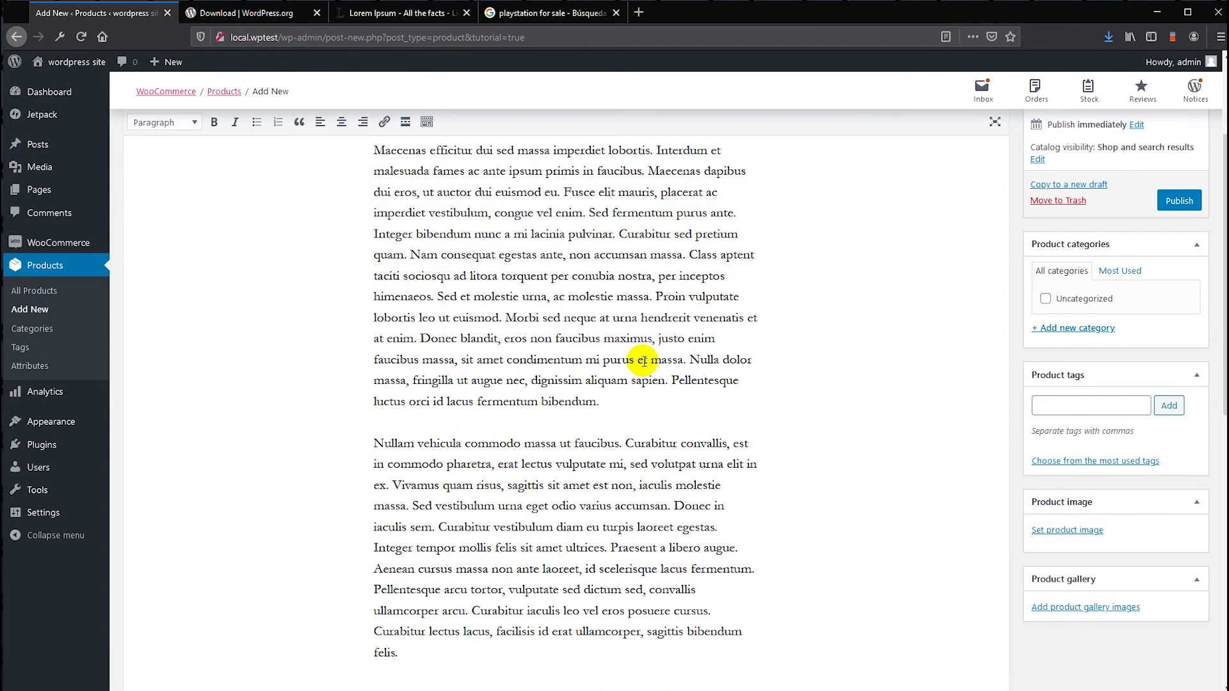
scroll(647, 329, "down", 2)
left_click(759, 288)
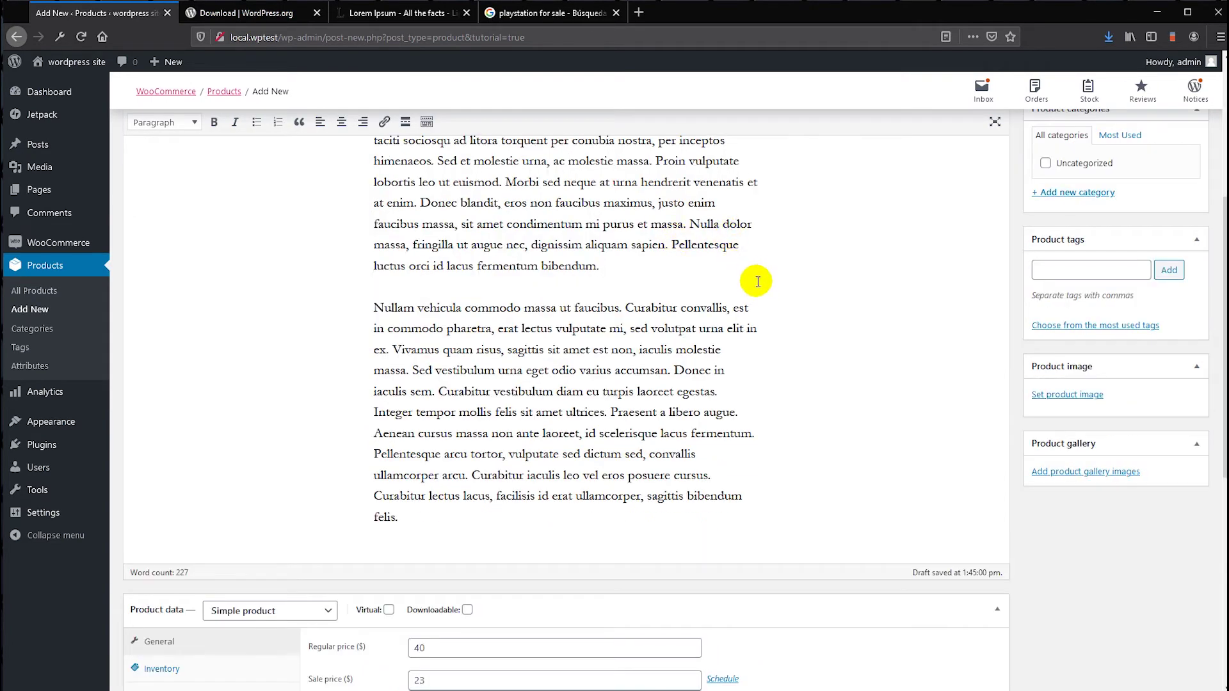
- Upload playstation.jpg from the computer and set it as the product image
left_click(1064, 394)
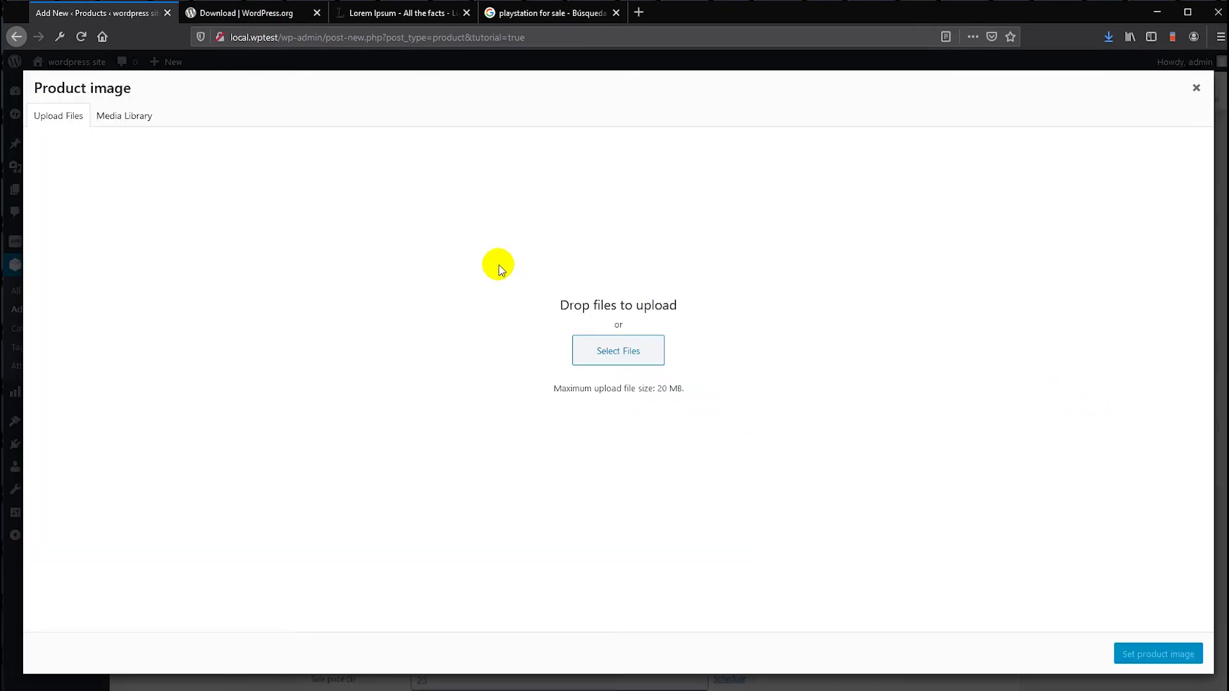
left_click(617, 350)
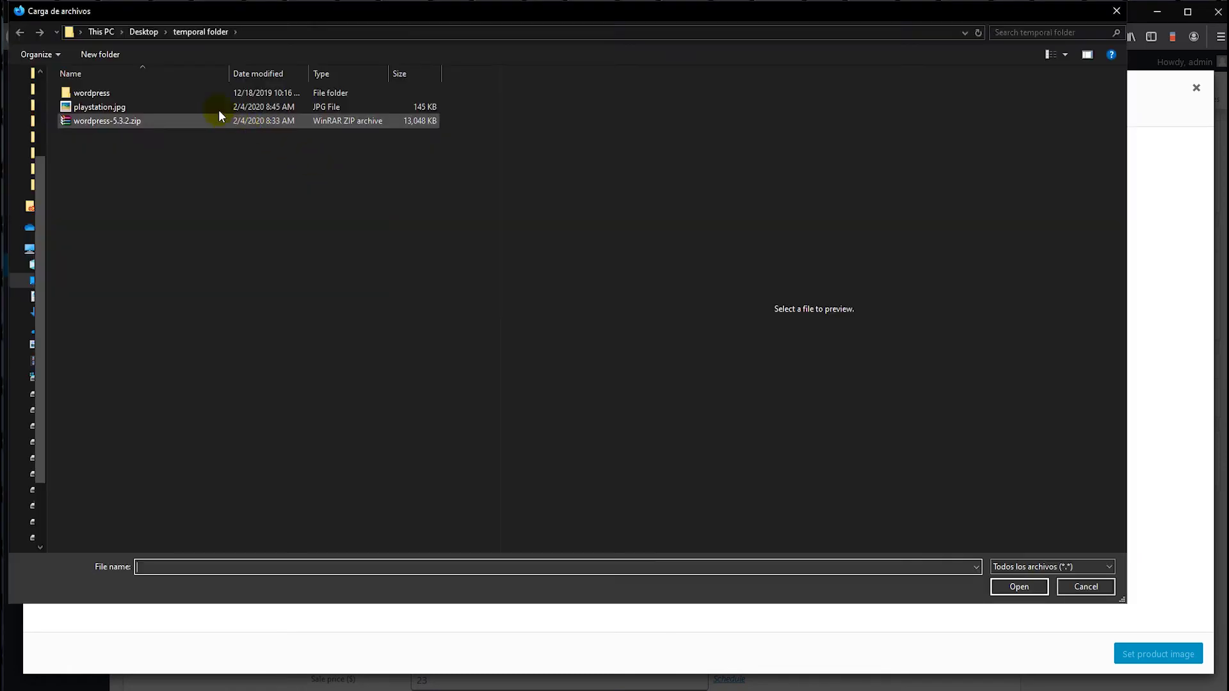
left_click(113, 109)
left_click(1018, 587)
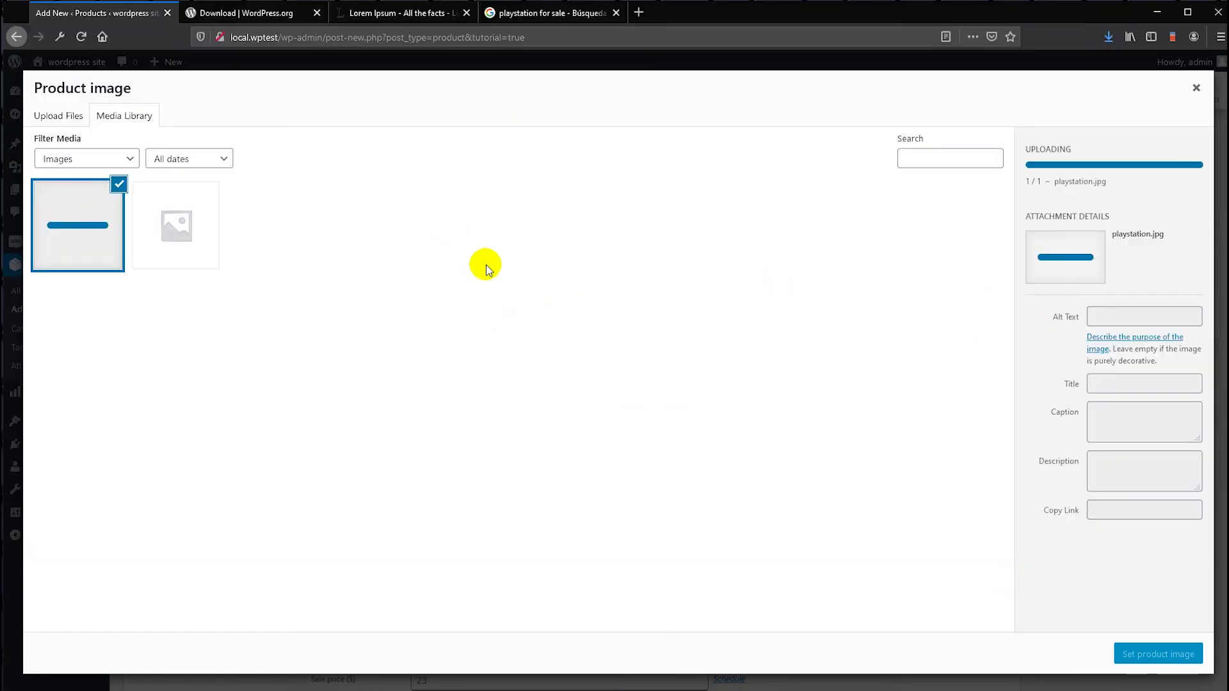
left_click(1158, 648)
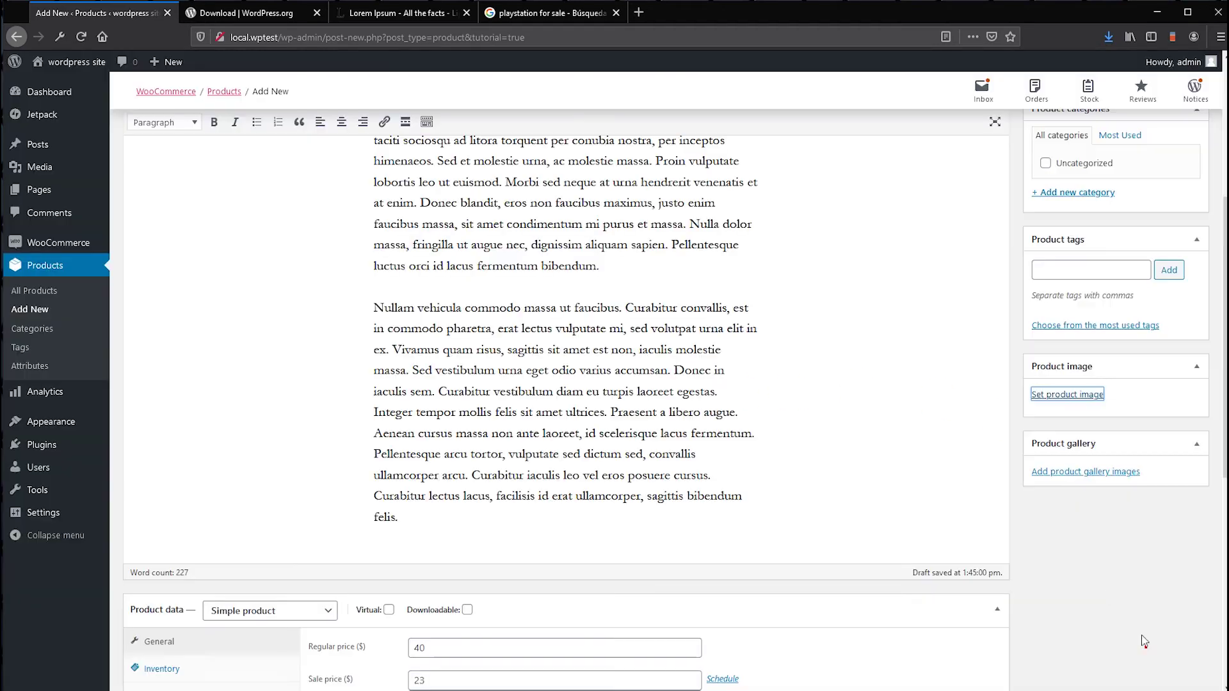
scroll(1106, 493, "up", 5)
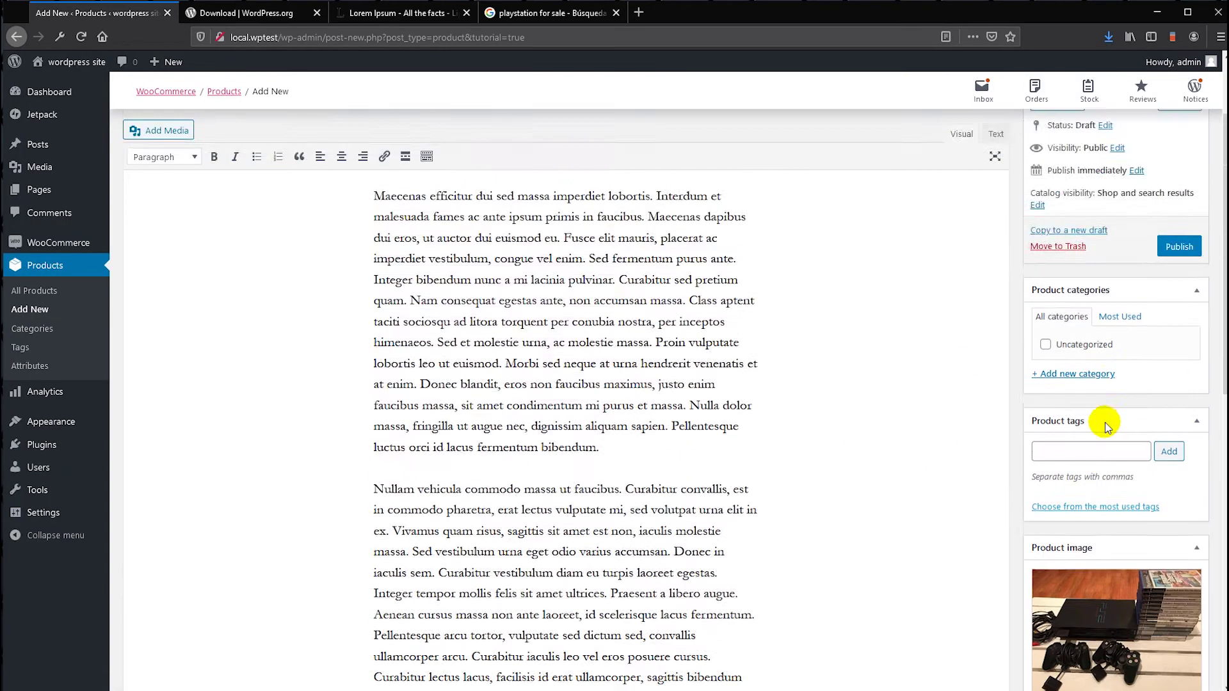
- Tick Uncategorized, publish My first product1, and preview it in a new tab
scroll(1083, 400, "up", 1)
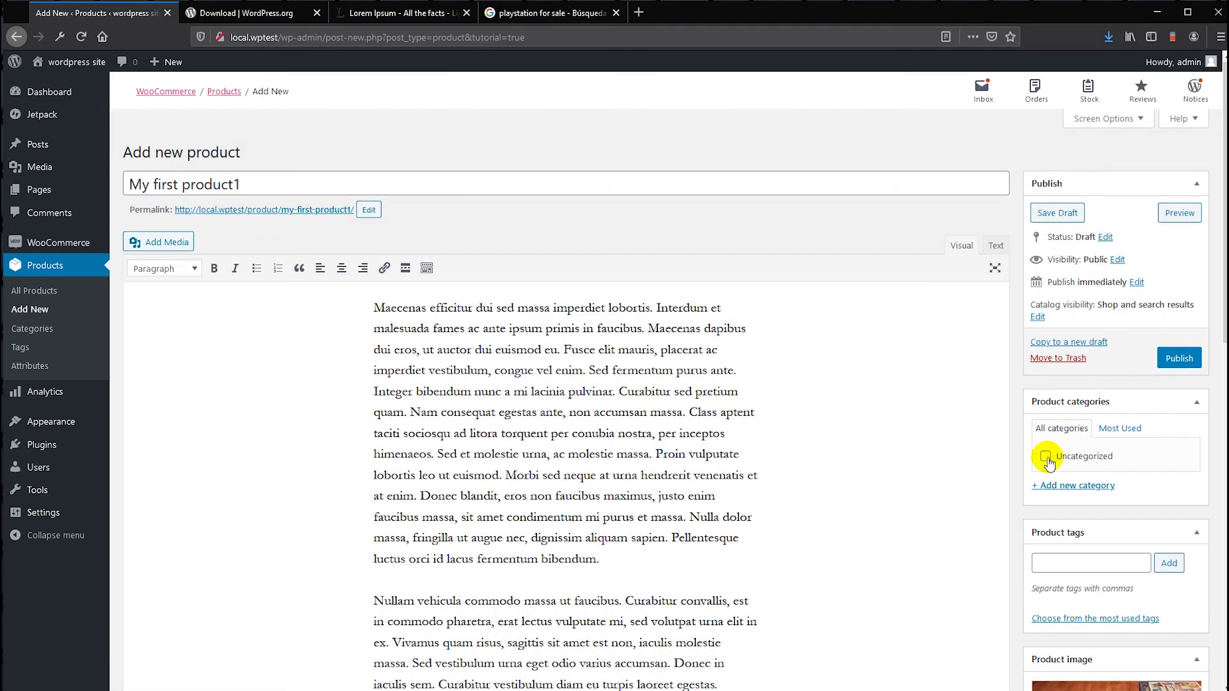
left_click(1050, 456)
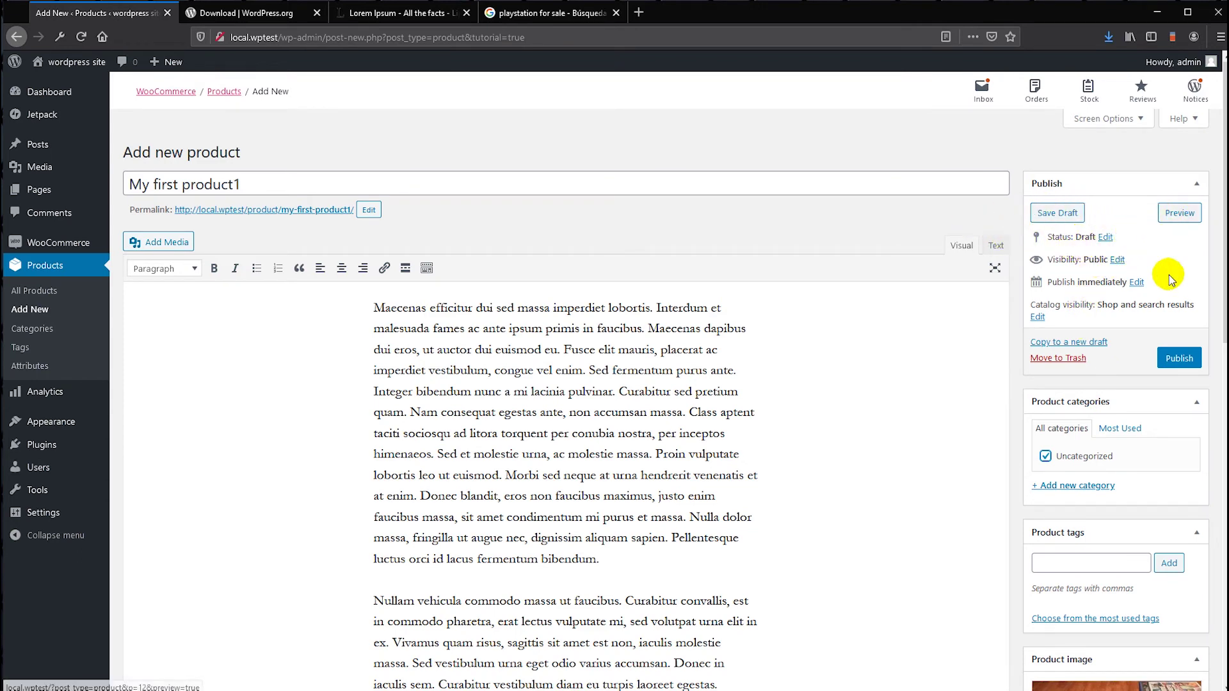
left_click(1174, 360)
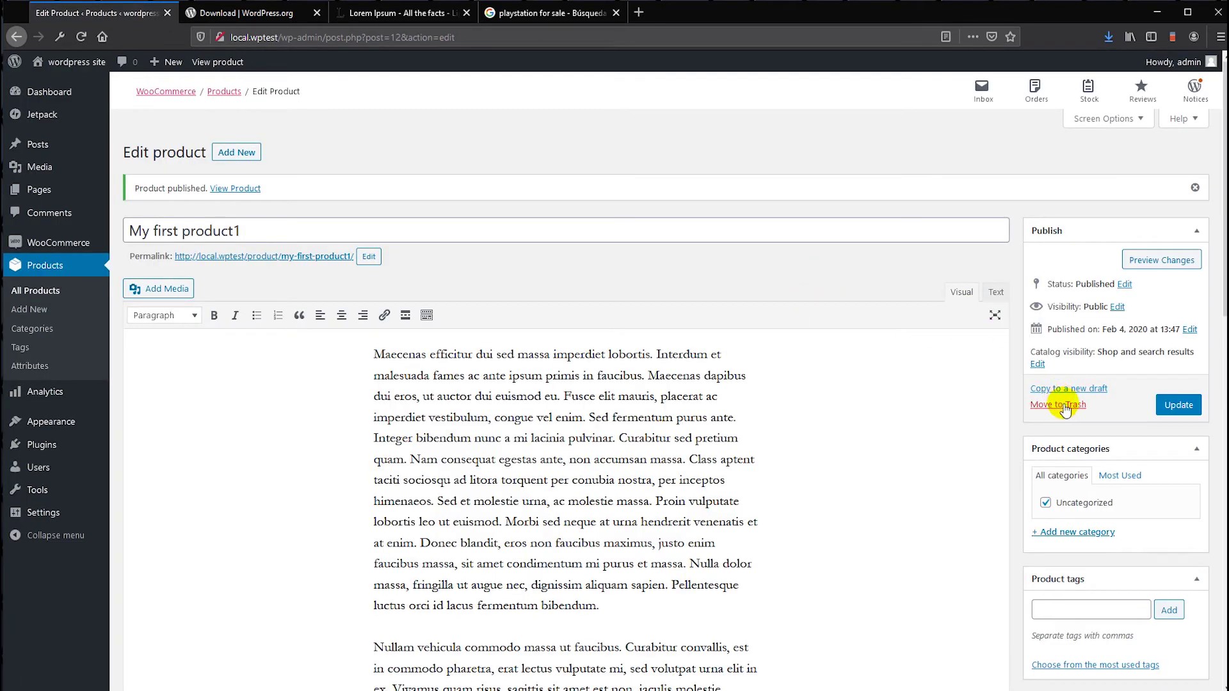
left_click(1149, 263)
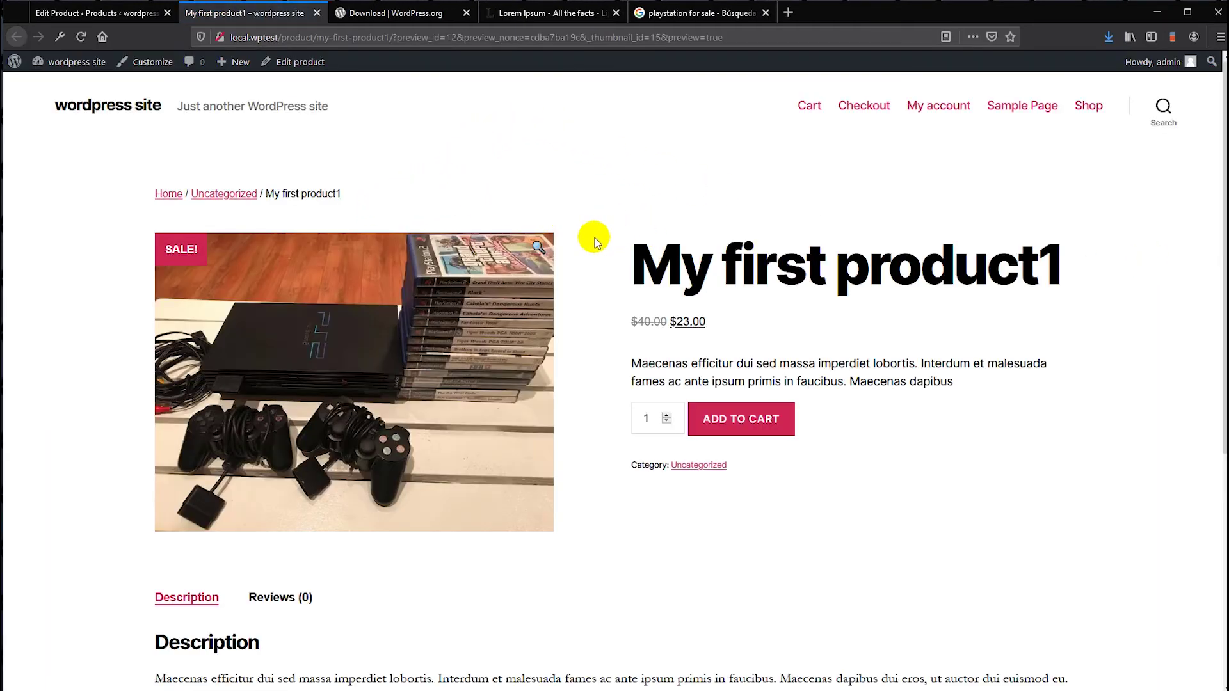
- Add My first product1 to the cart at $23.00 and proceed from the cart to checkout
scroll(593, 240, "down", 2)
scroll(594, 241, "up", 1)
scroll(594, 241, "down", 3)
scroll(594, 240, "up", 4)
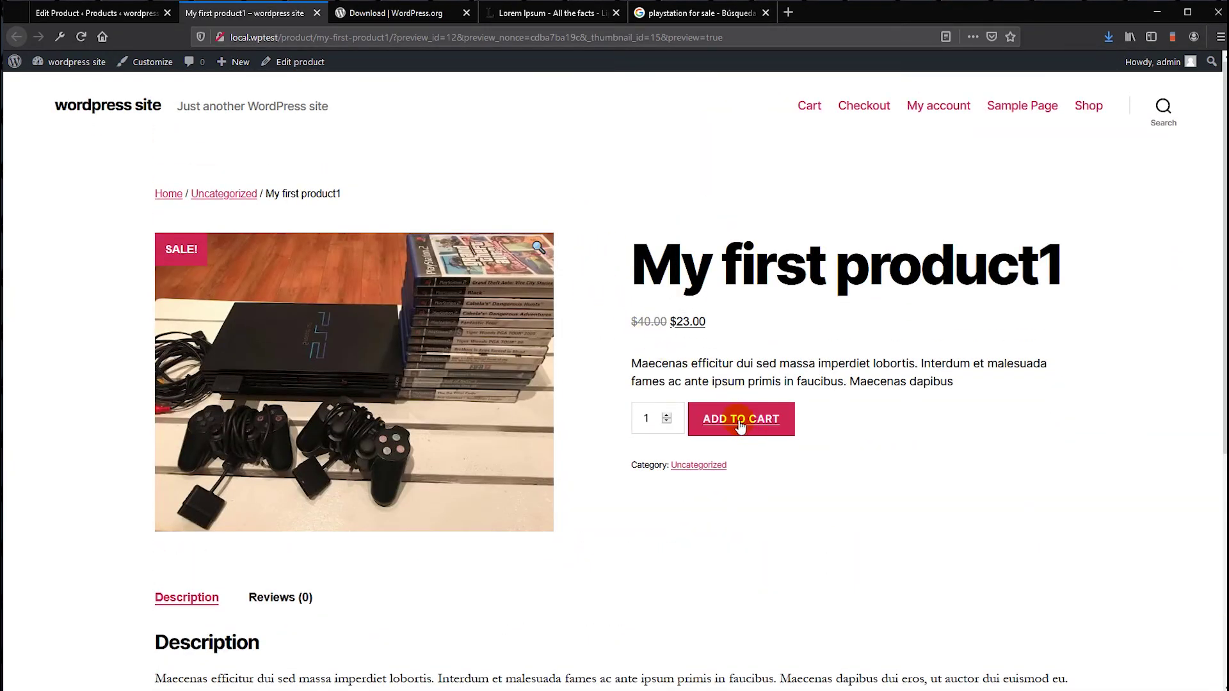
scroll(736, 410, "down", 5)
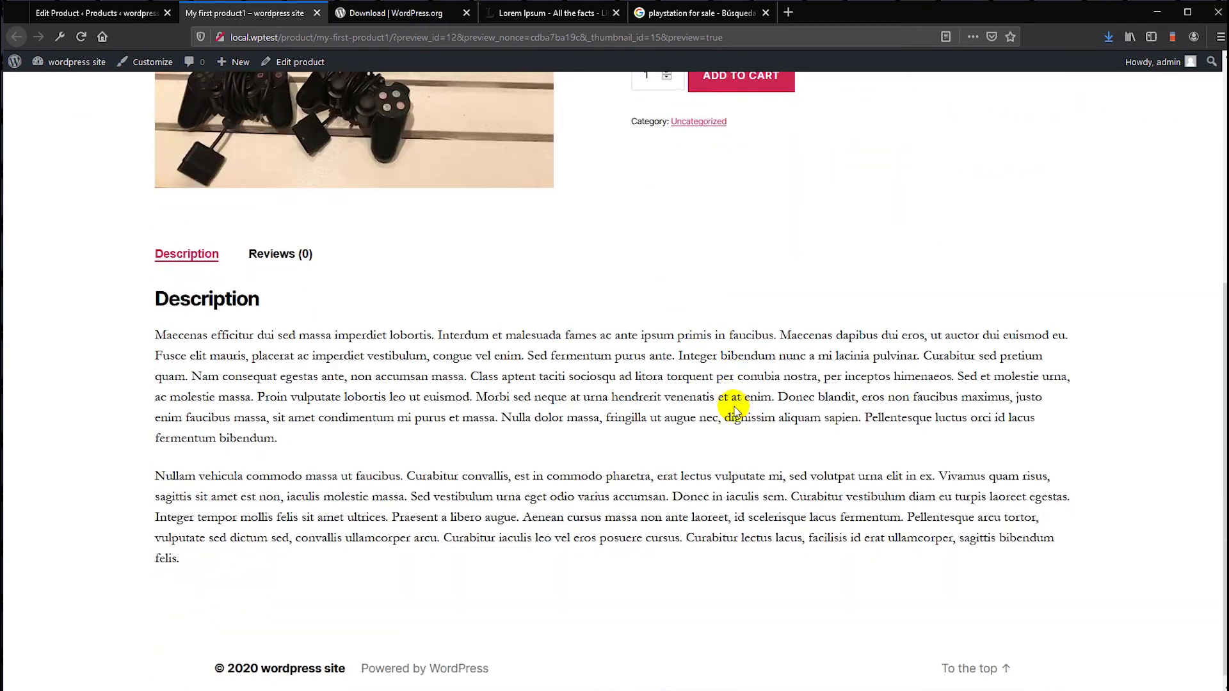
scroll(734, 403, "up", 5)
scroll(734, 397, "down", 5)
scroll(728, 384, "up", 5)
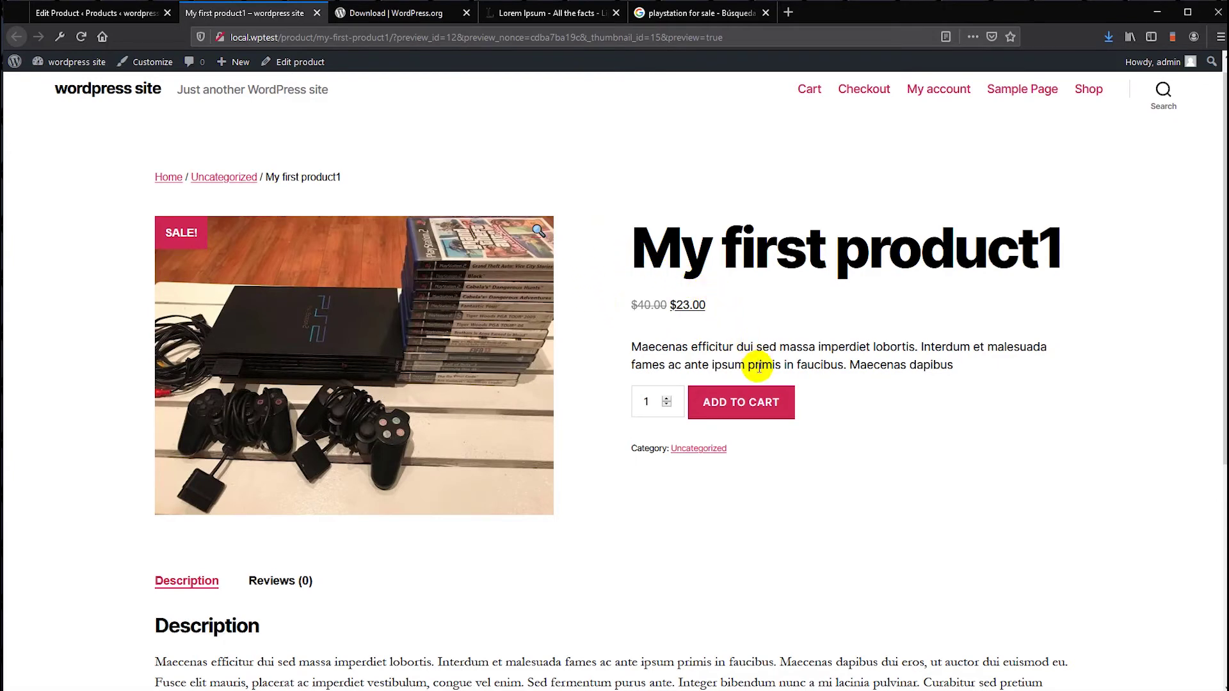
left_click(735, 411)
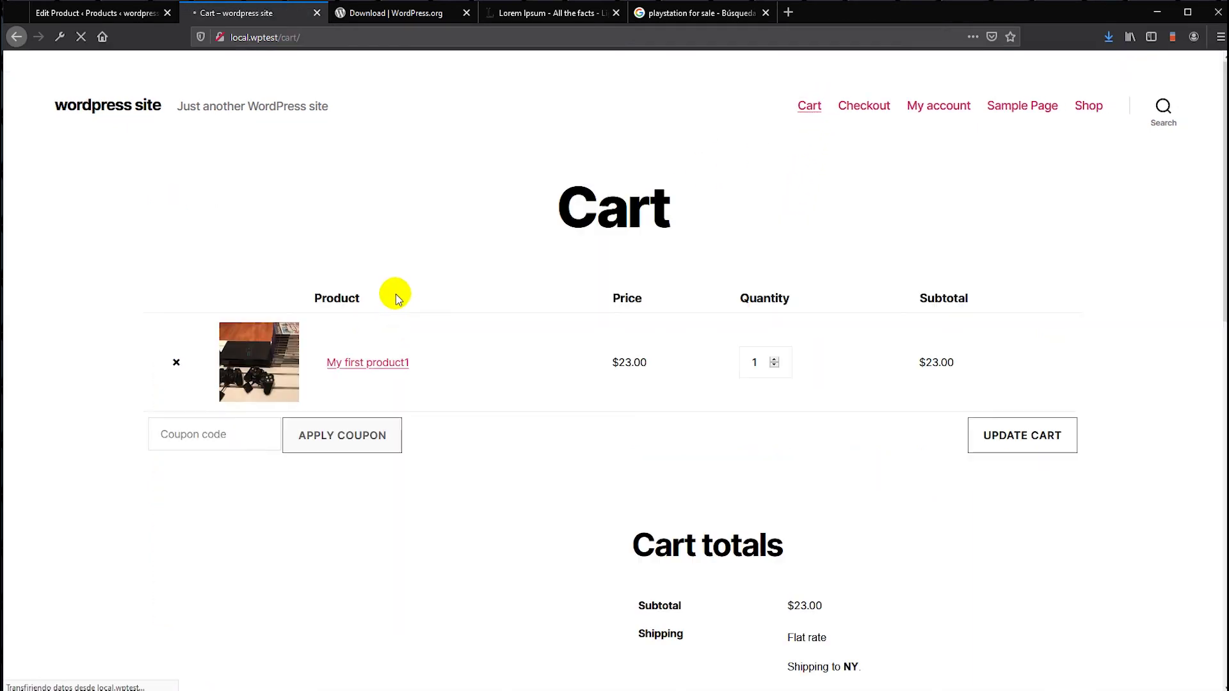
scroll(719, 404, "down", 5)
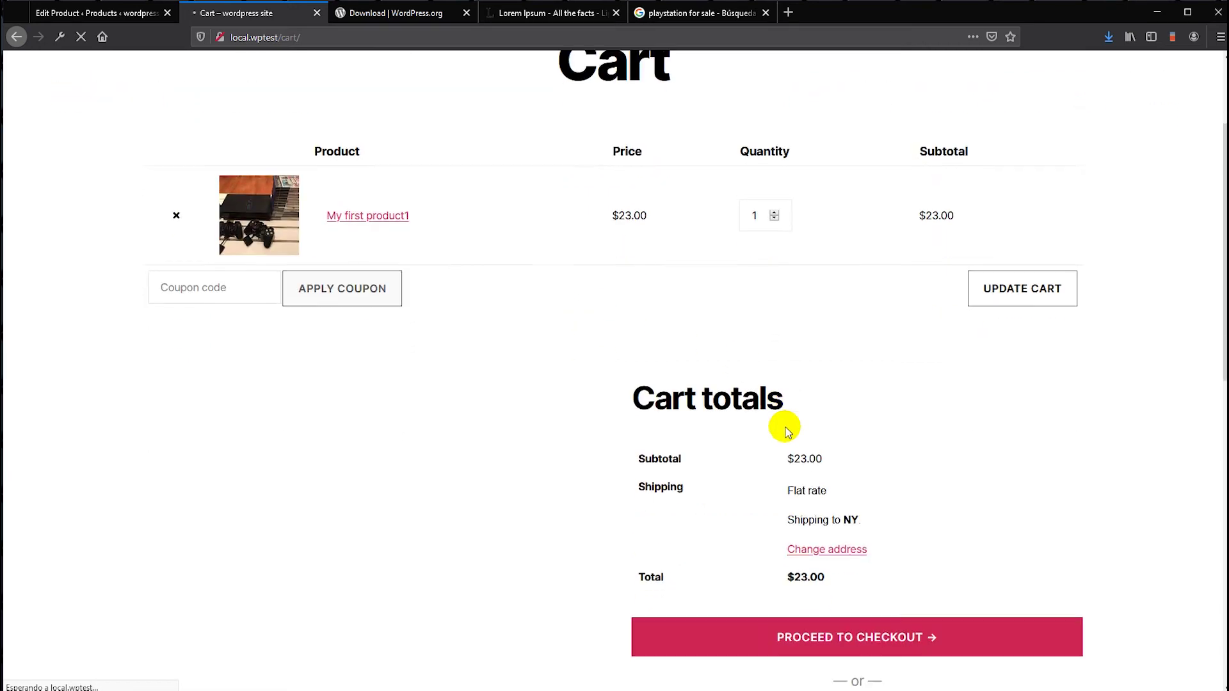
left_click(834, 513)
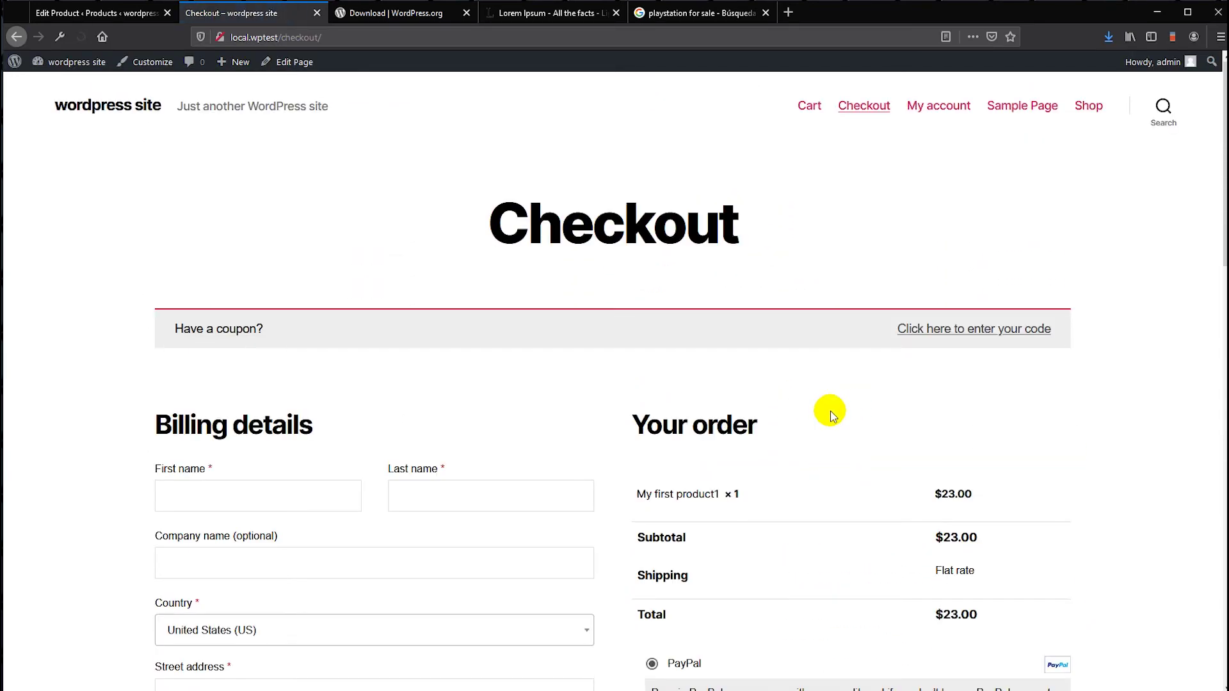
- Switch back to the Edit Product tab for My first product1
scroll(831, 411, "down", 3)
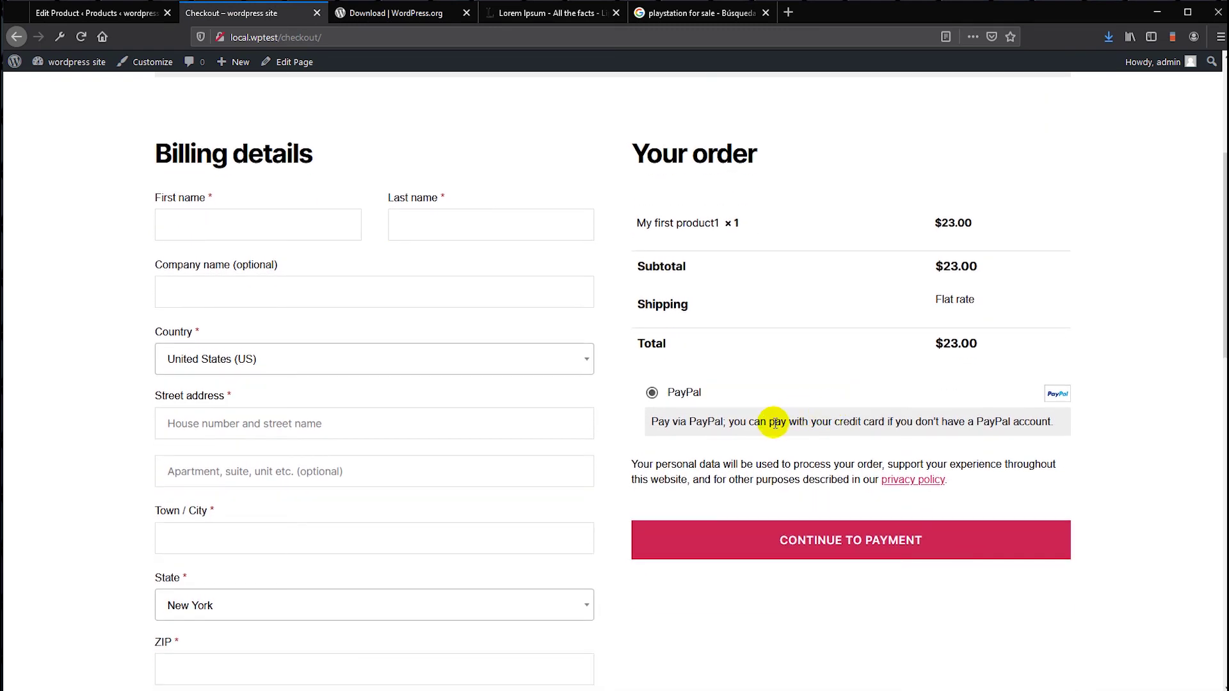
scroll(653, 364, "down", 2)
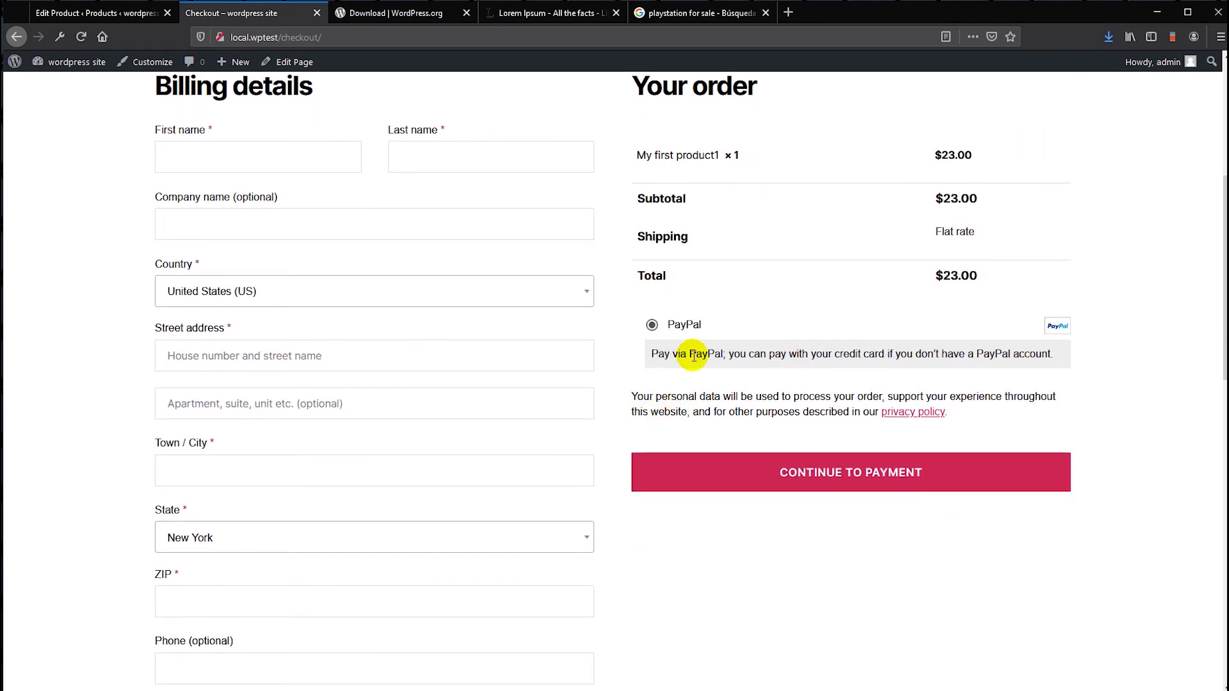
scroll(692, 352, "up", 3)
scroll(695, 361, "down", 2)
scroll(701, 410, "up", 2)
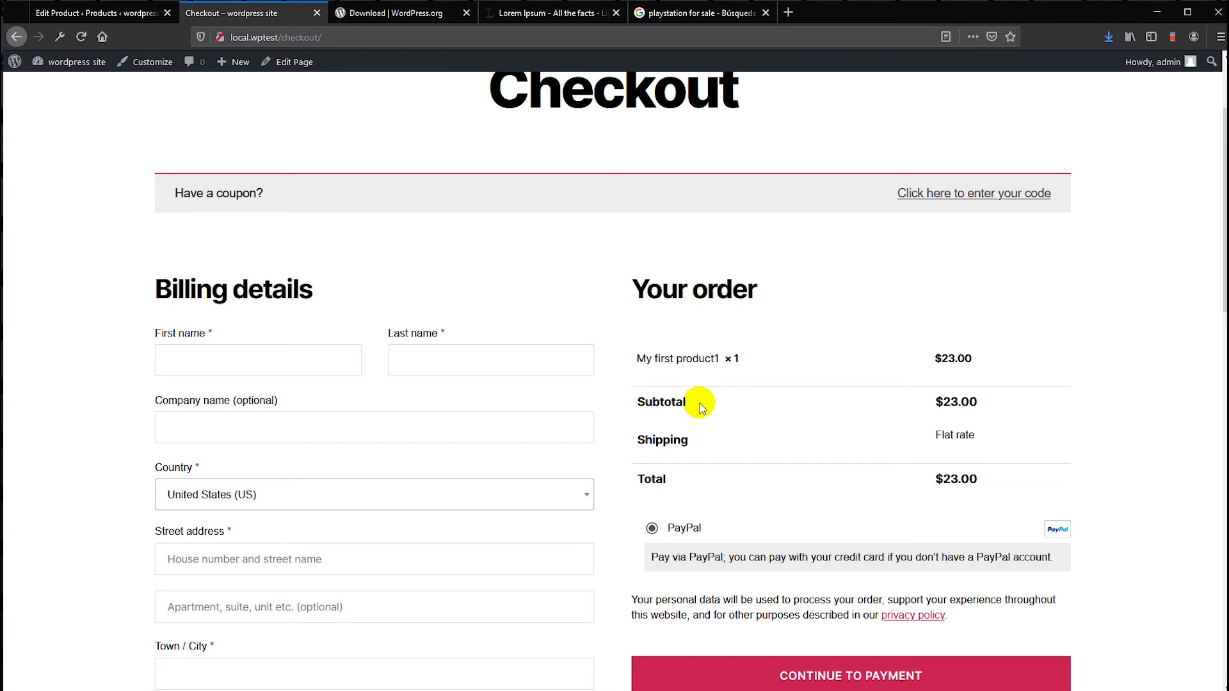
left_click(106, 16)
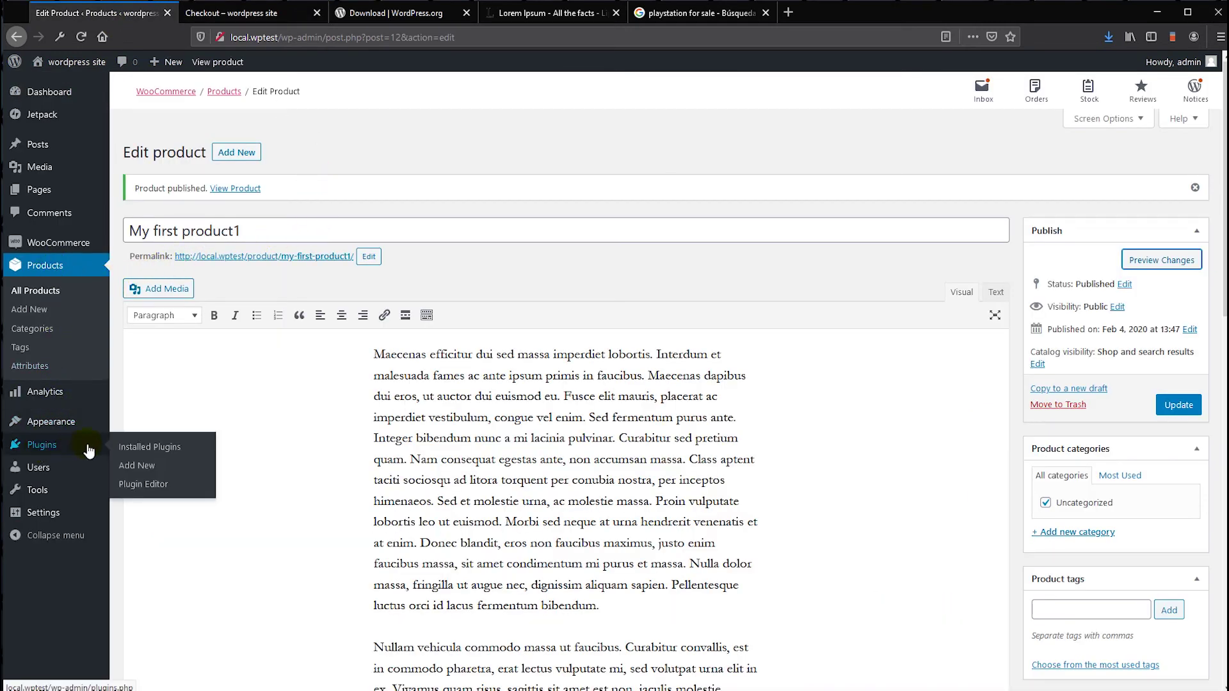
- Go from Installed Plugins to the Add Plugins page and focus the plugin directory search box
left_click(125, 452)
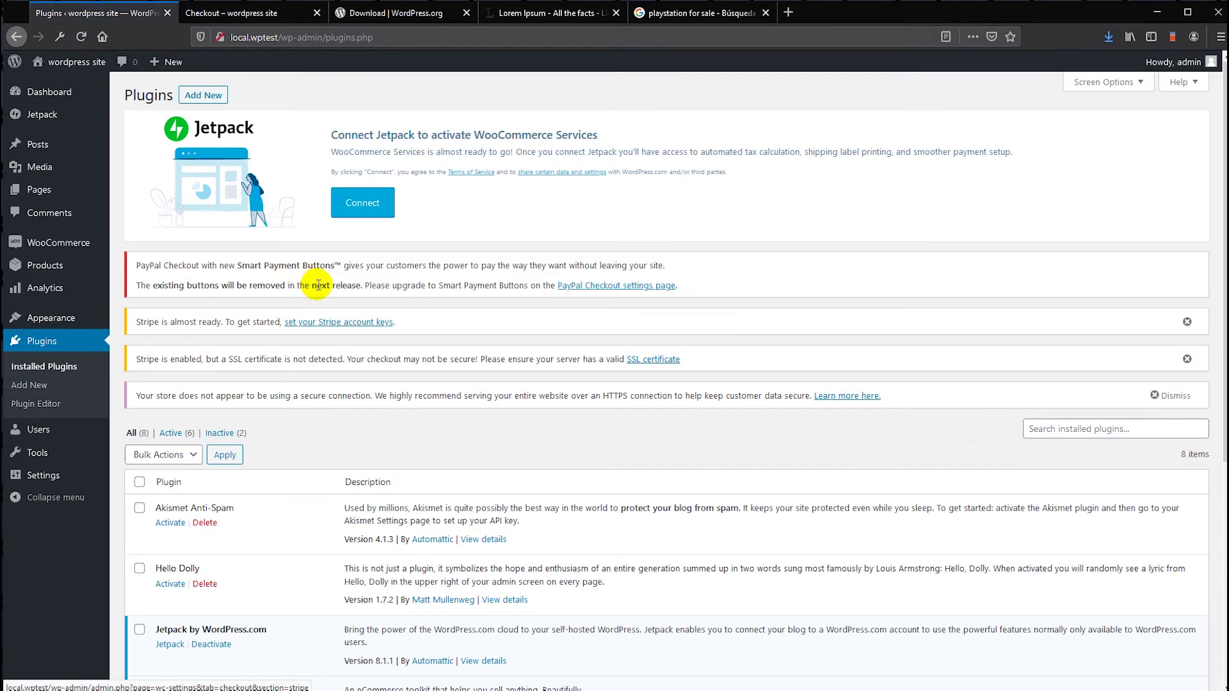
left_click(203, 97)
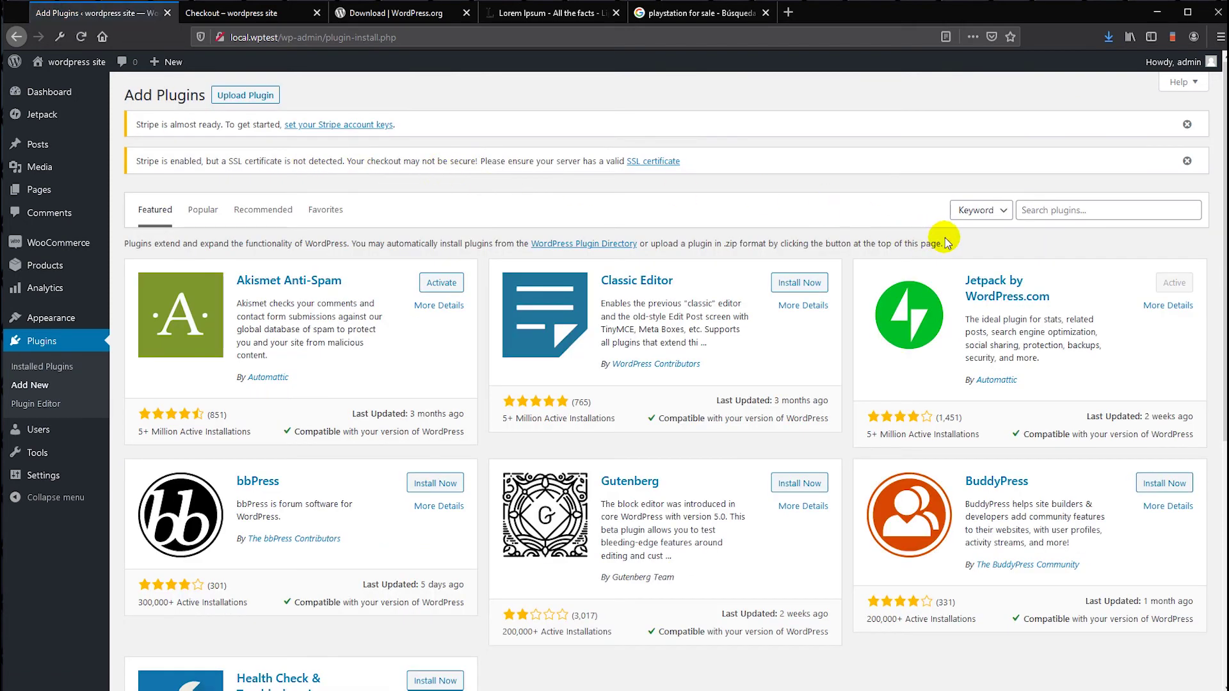
left_click(1056, 206)
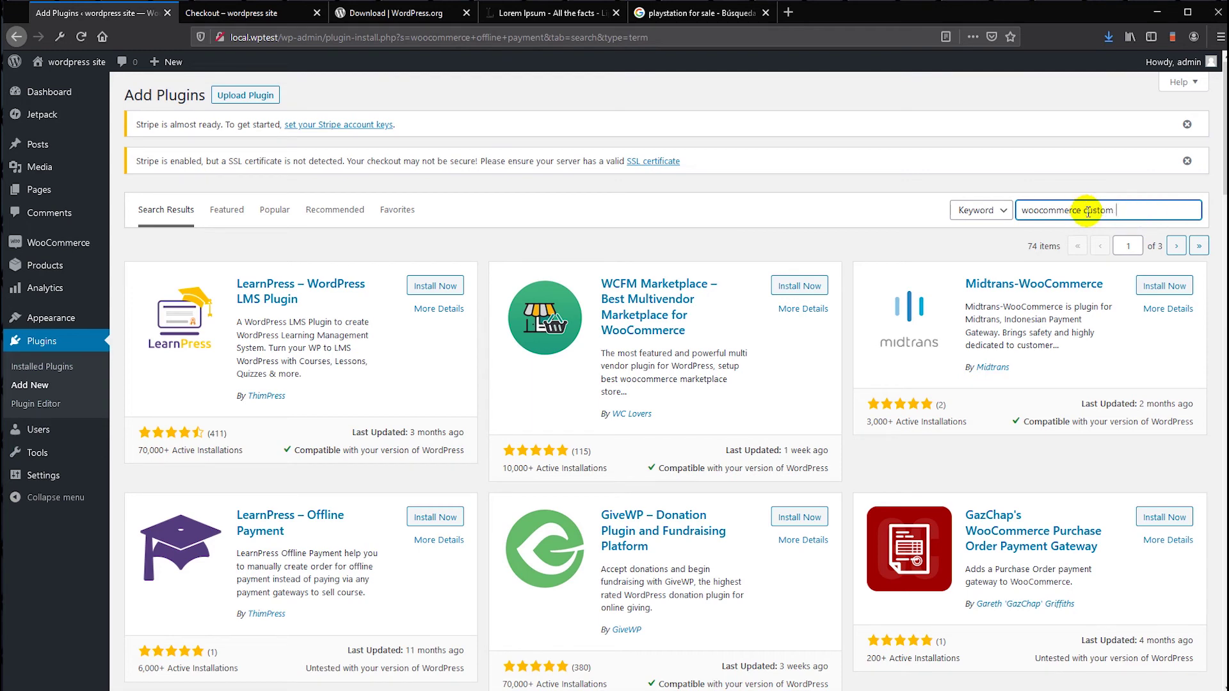
- Search for the custom payment plugin, then install and activate WooCommerce Custom Payment Gateway
key("Return")
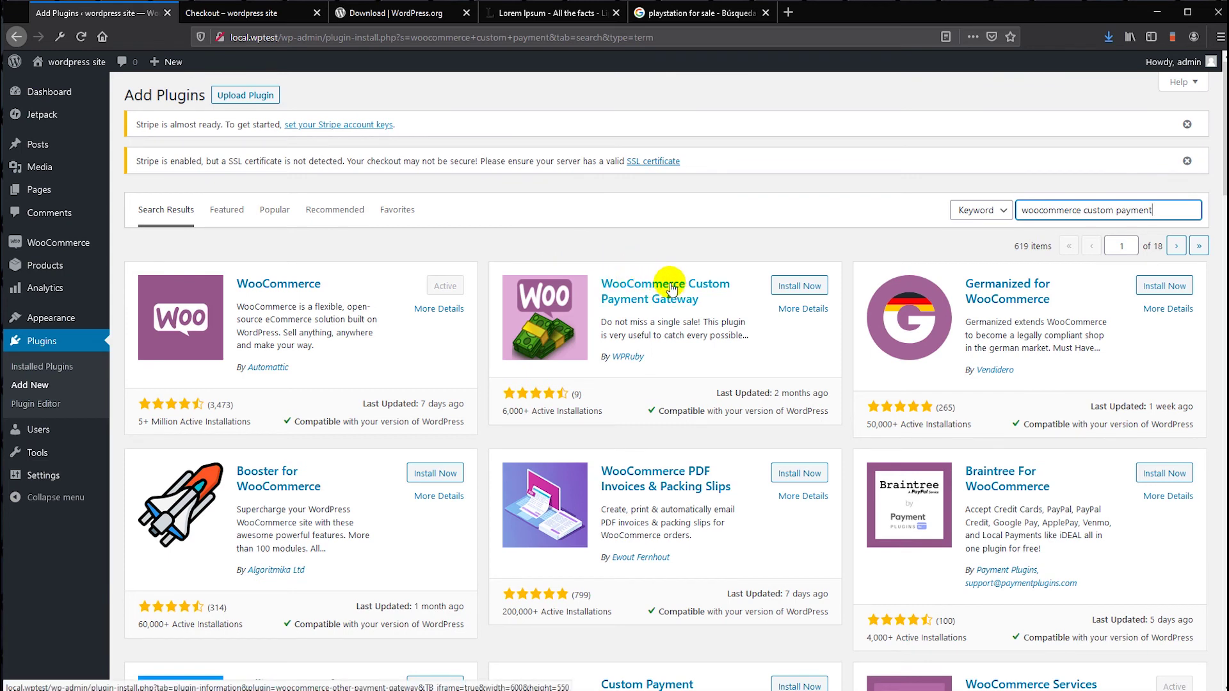
left_click(811, 282)
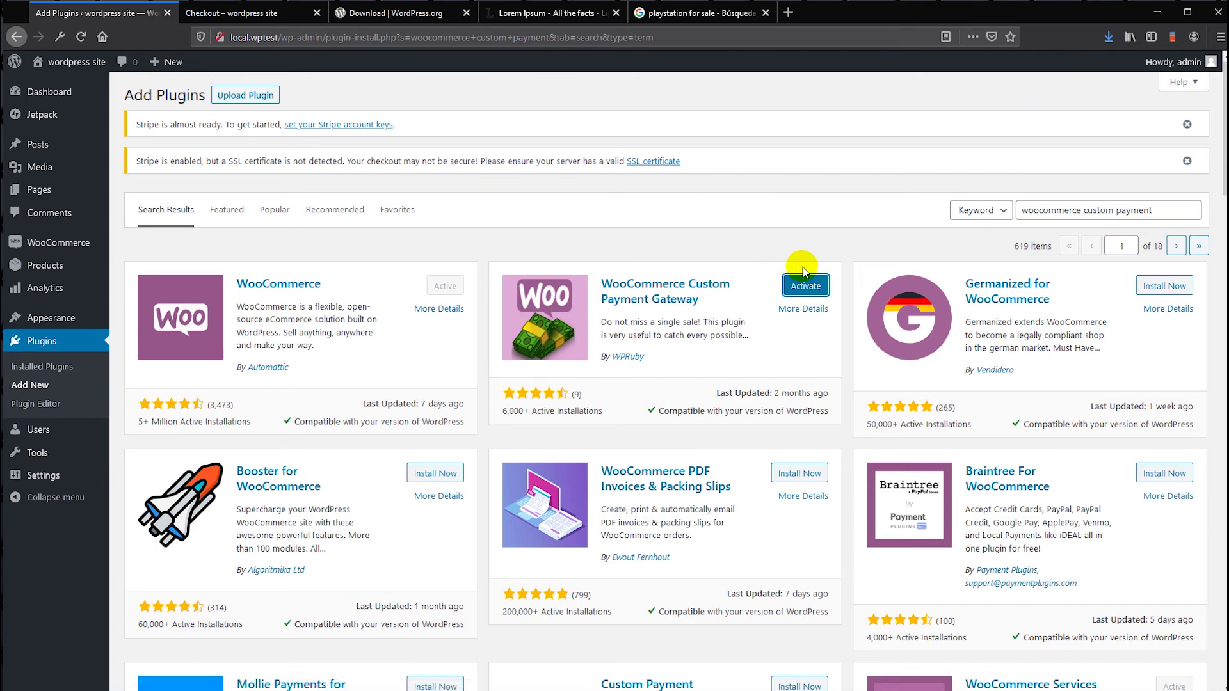
left_click(806, 289)
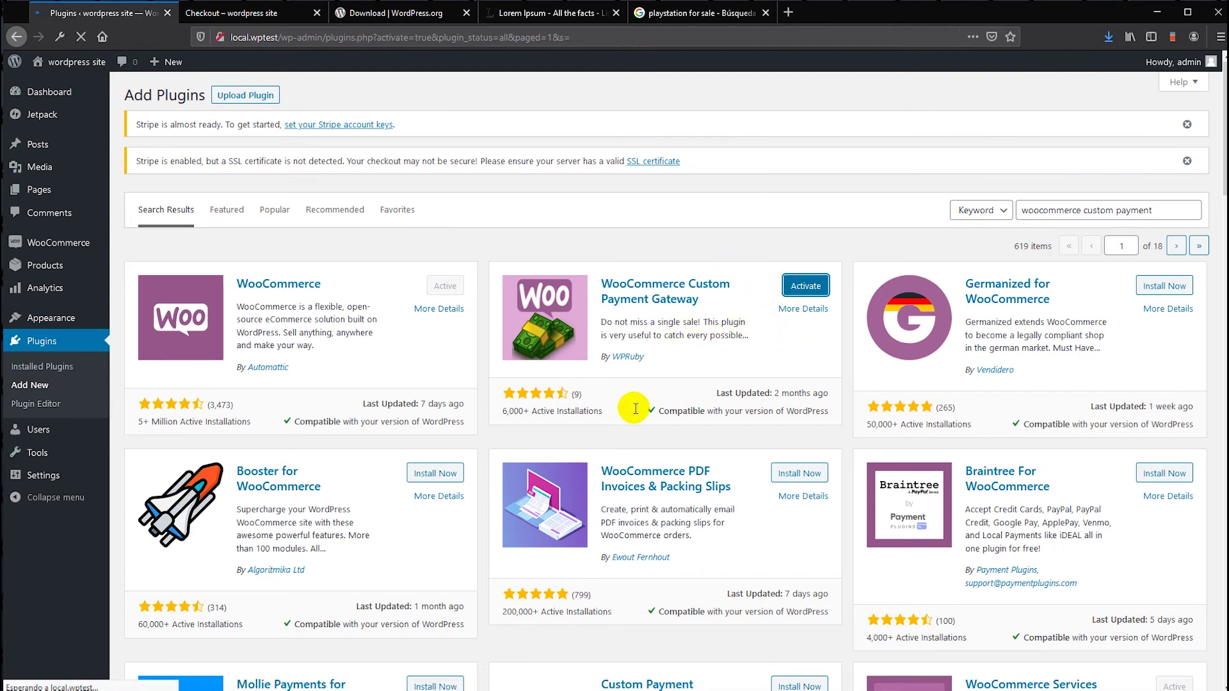
scroll(497, 368, "down", 3)
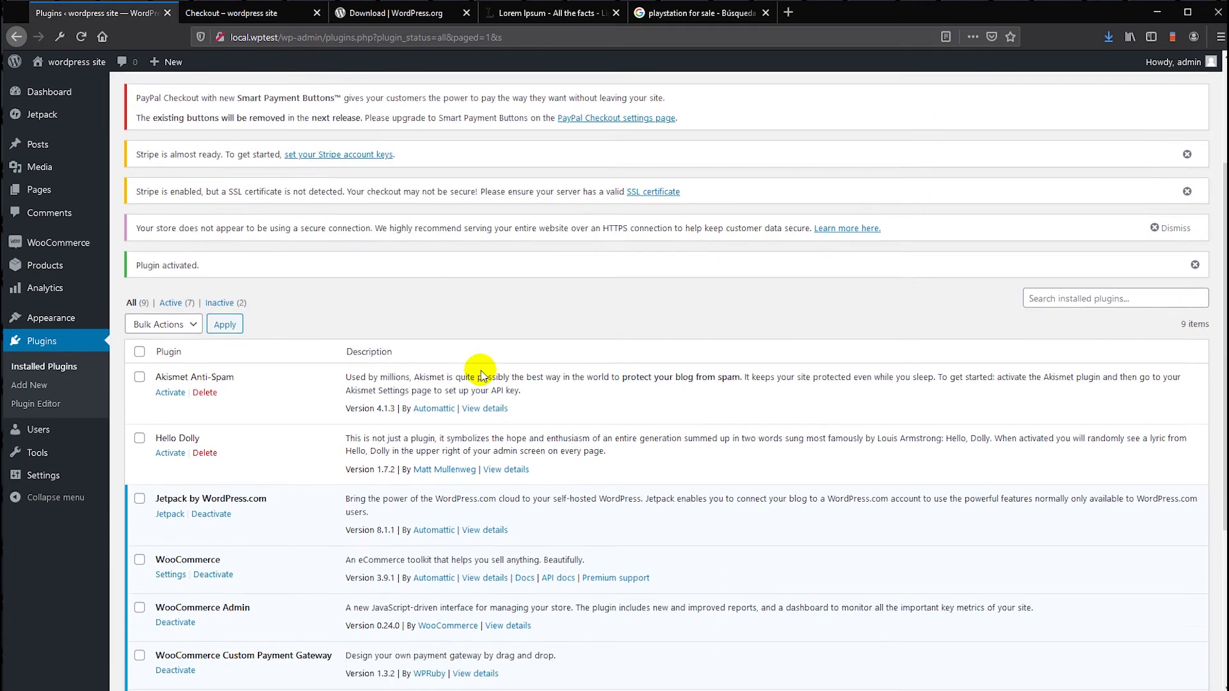
scroll(481, 375, "down", 4)
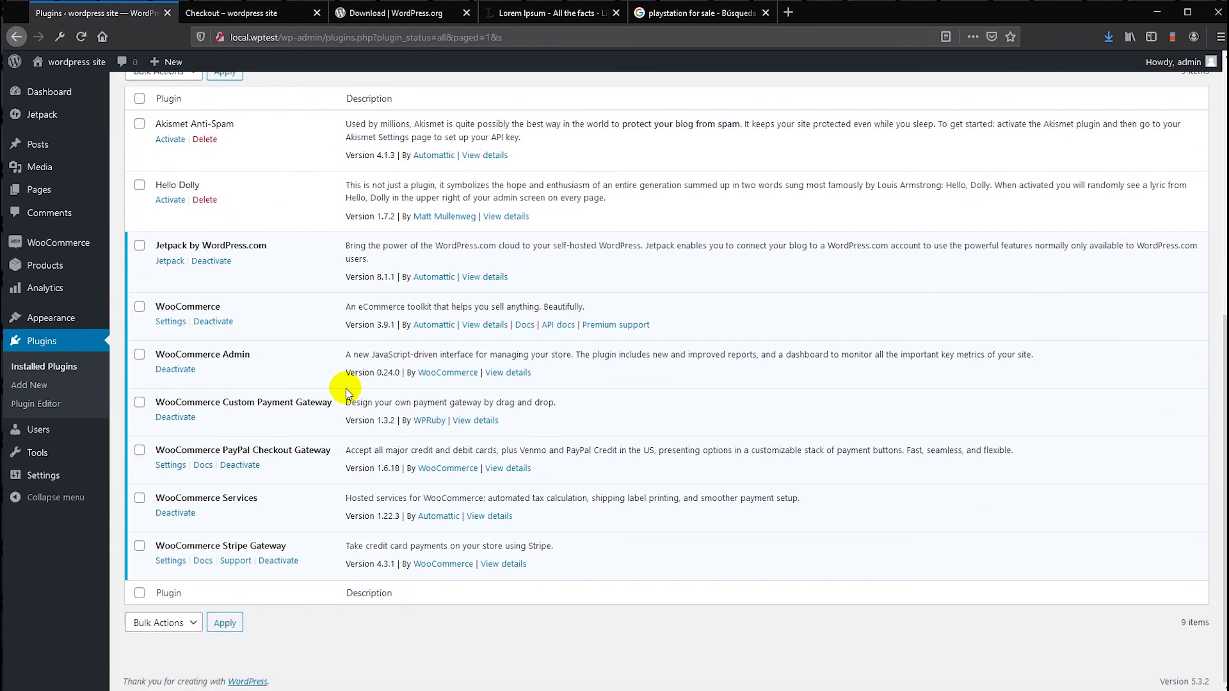
scroll(345, 389, "up", 5)
scroll(345, 388, "down", 2)
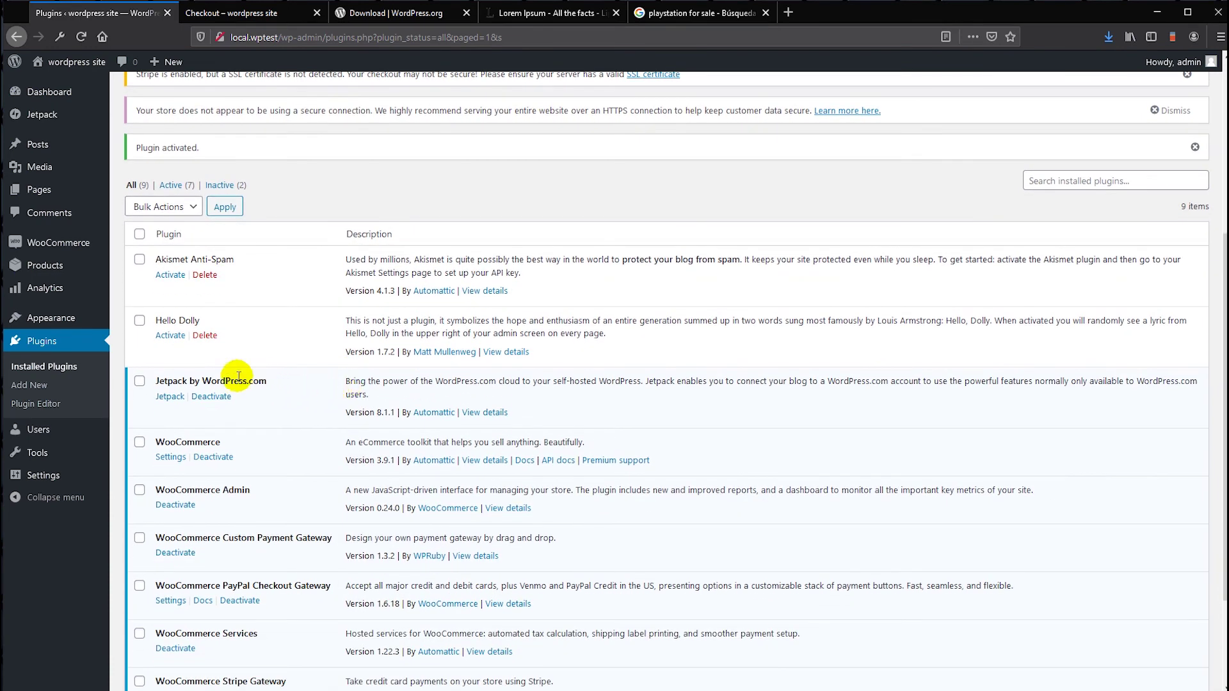
mouse_move(62, 323)
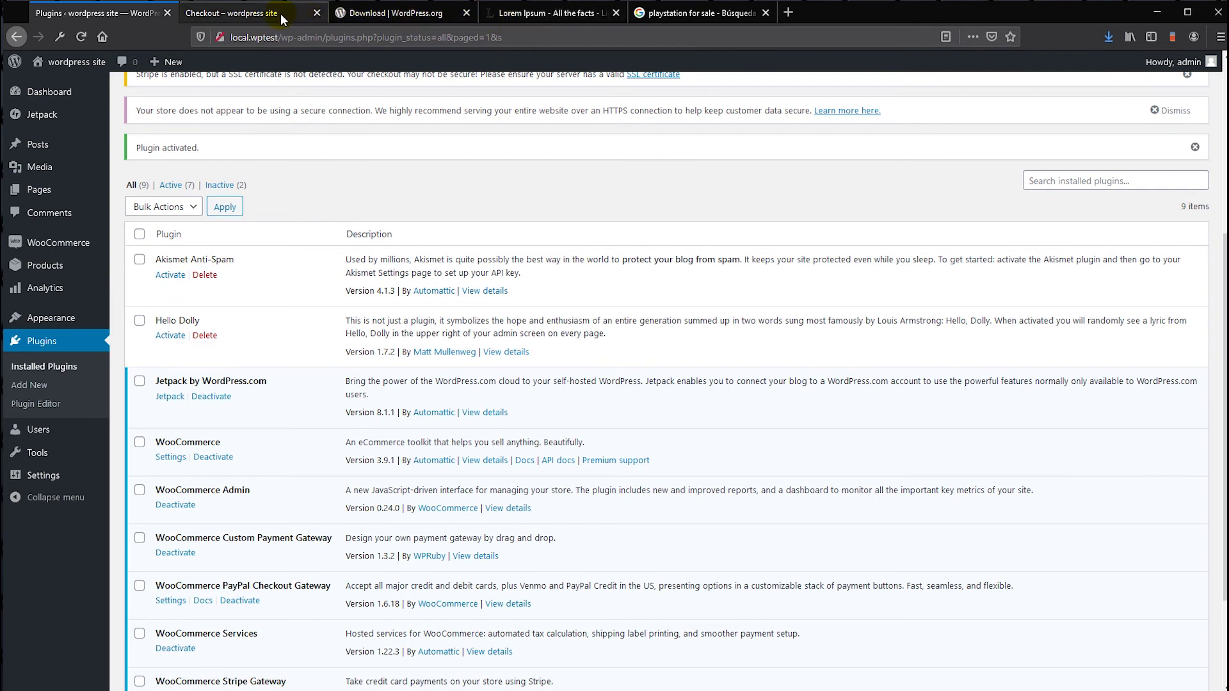
- Reload the checkout page and write 'here my thoughts' in the Custom Payment note box
left_click(252, 13)
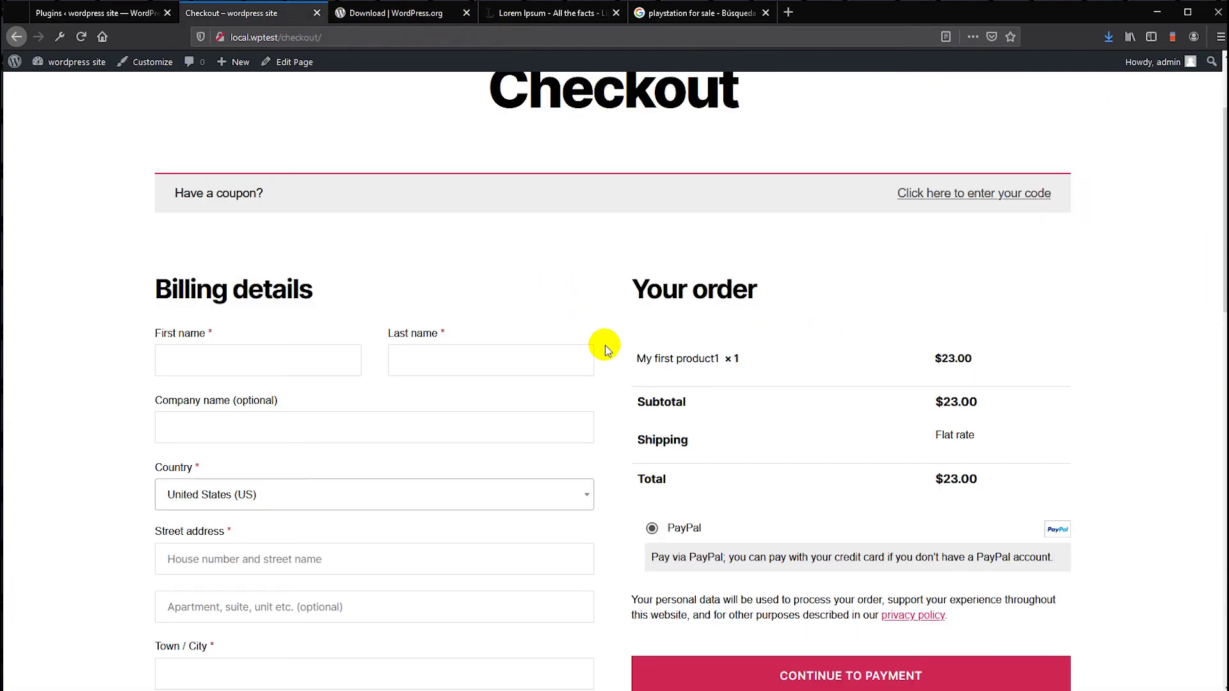
left_click(82, 38)
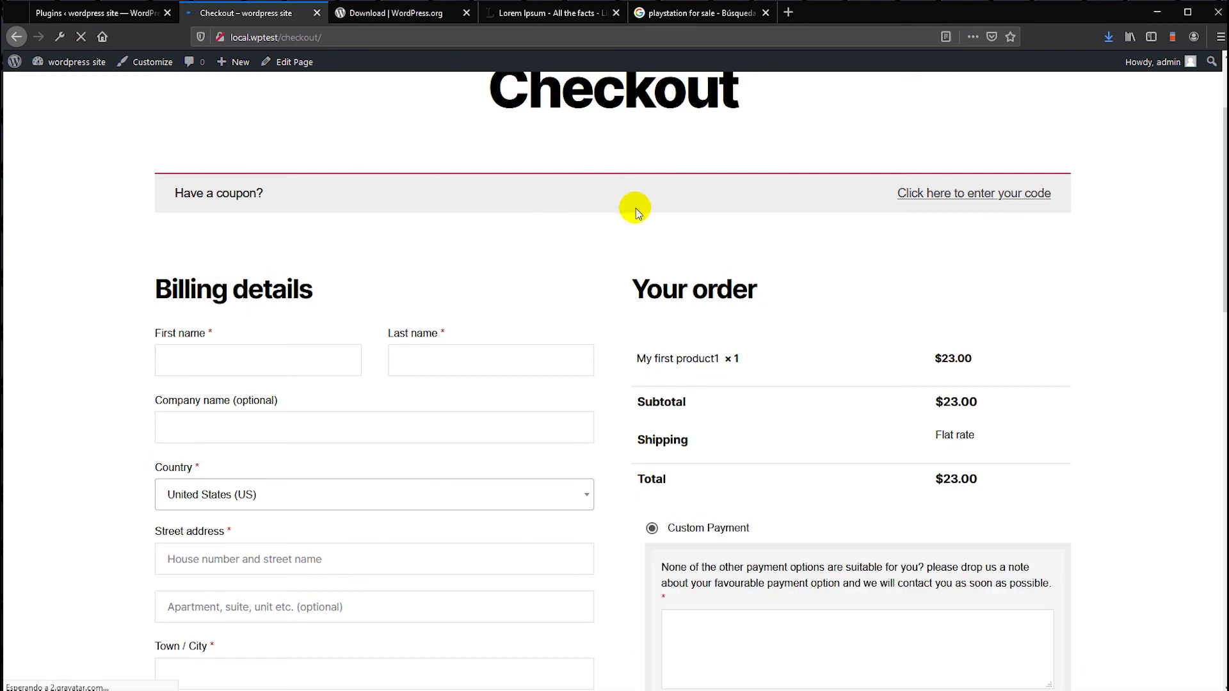
scroll(631, 301, "down", 5)
left_click(693, 315)
scroll(695, 318, "up", 2)
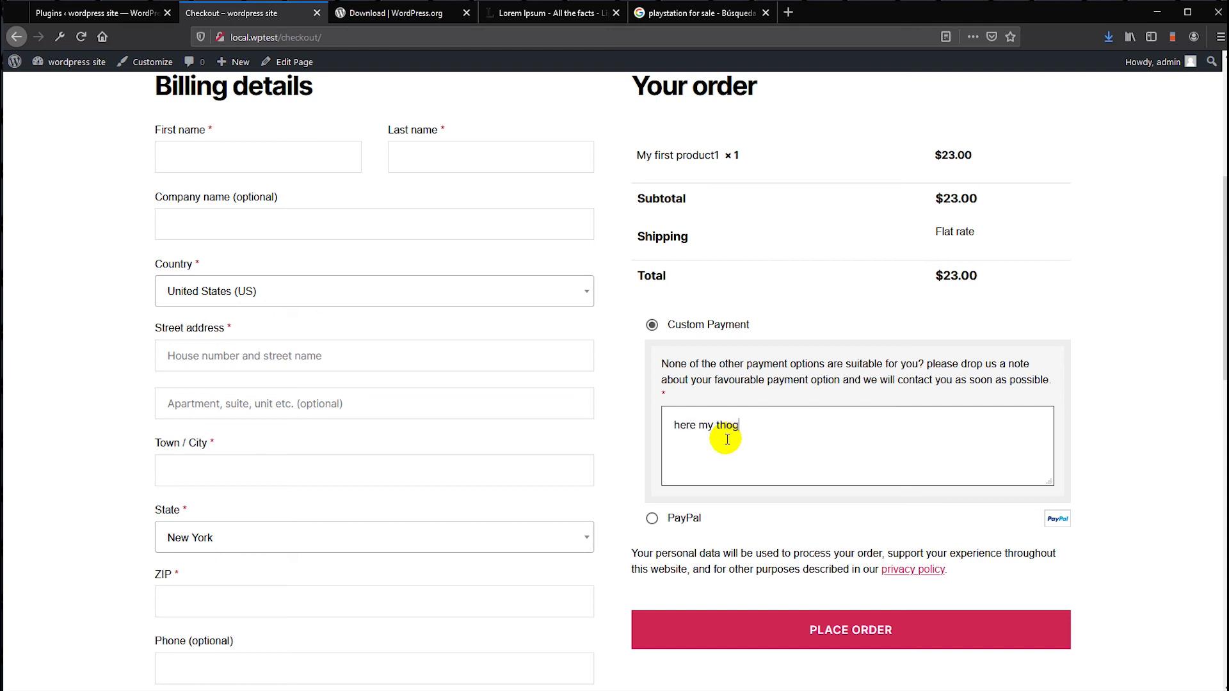
type("s")
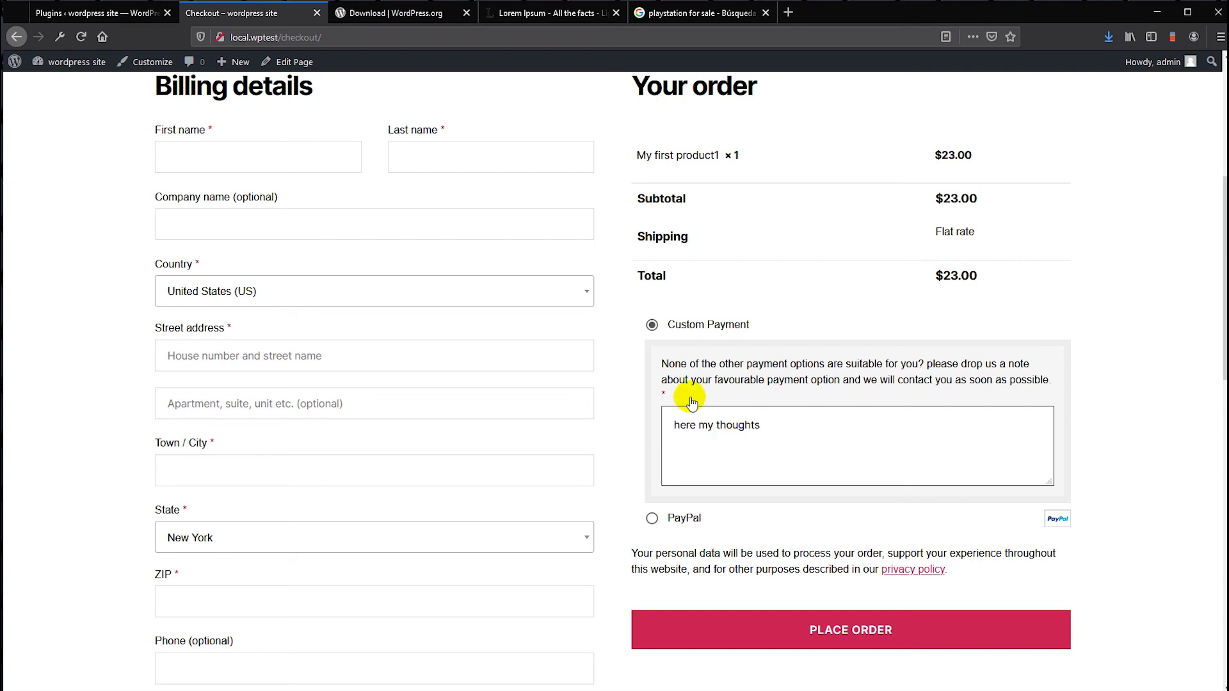
scroll(774, 480, "down", 2)
scroll(786, 463, "up", 1)
scroll(800, 544, "down", 4)
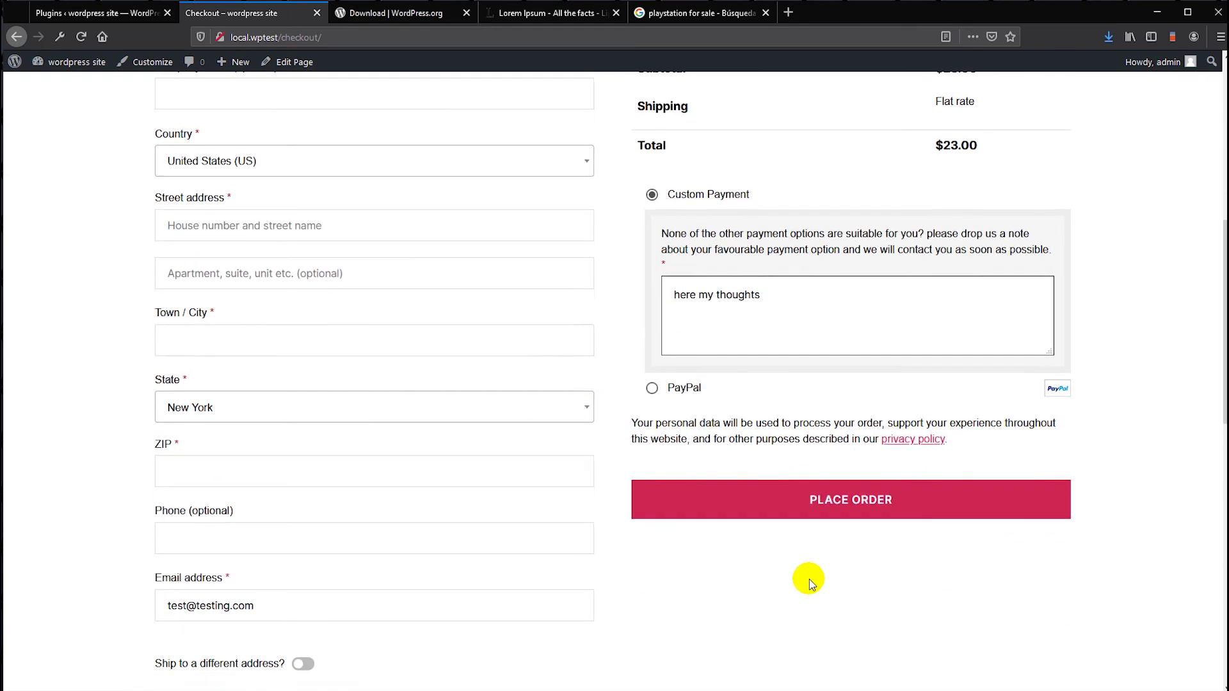
scroll(808, 461, "up", 1)
- Attempt to place the order, then enter test billing first and last names
left_click(811, 421)
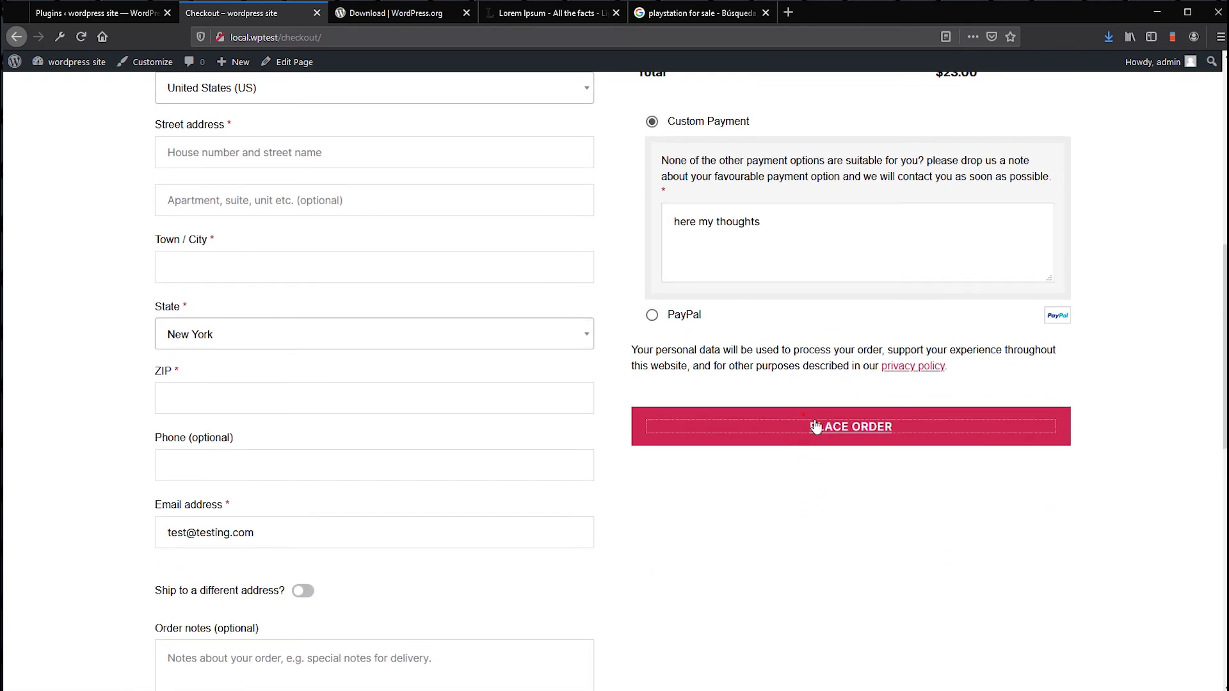
scroll(811, 416, "up", 3)
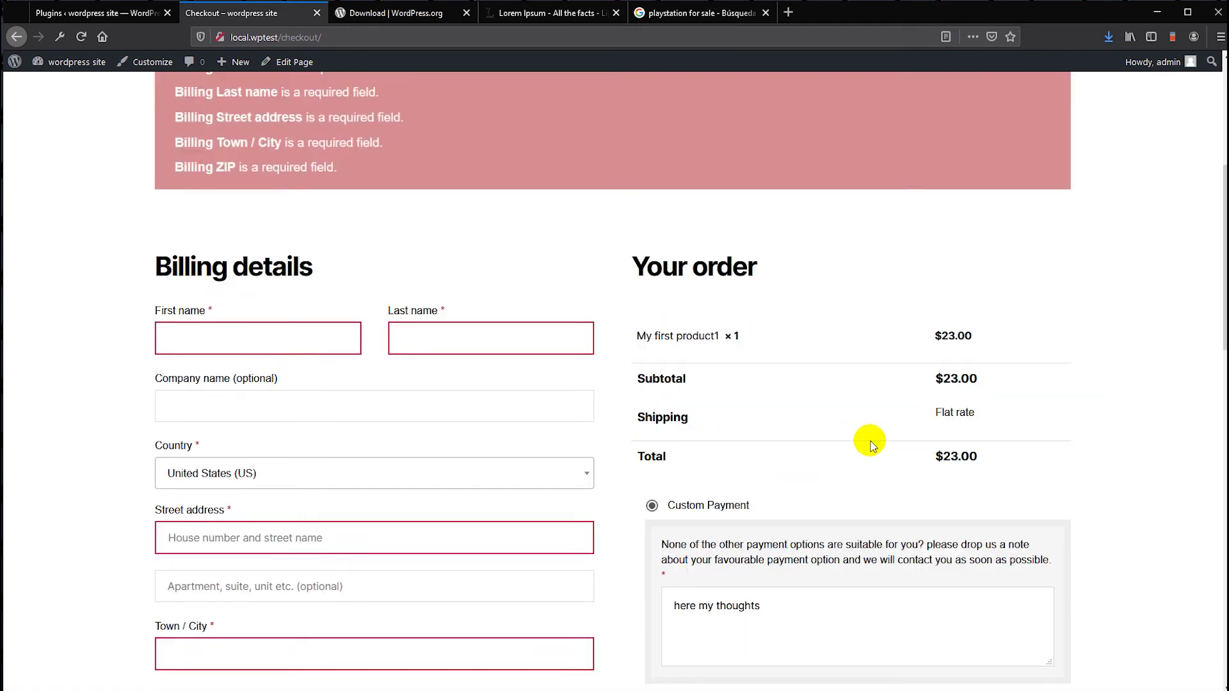
scroll(806, 423, "down", 2)
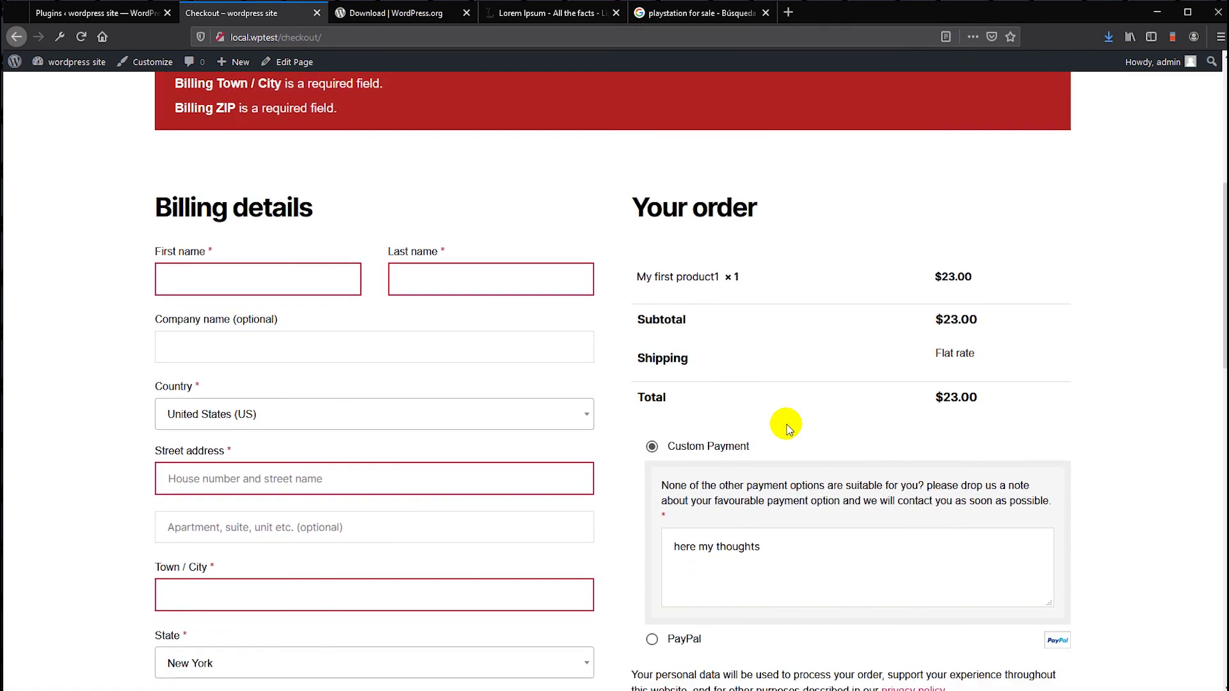
left_click(249, 280)
type("test")
left_click(439, 263)
type("testrest")
- Fill in the billing town or city and the ZIP code 10001
left_click(200, 585)
type("t")
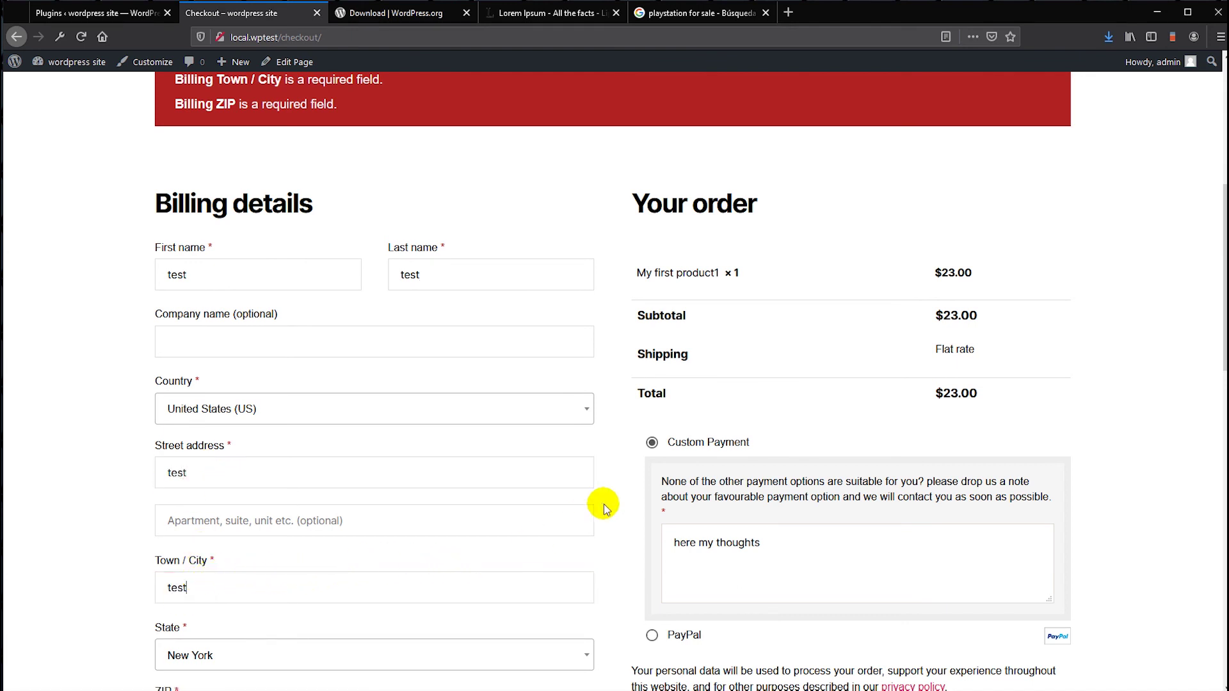
scroll(582, 516, "down", 3)
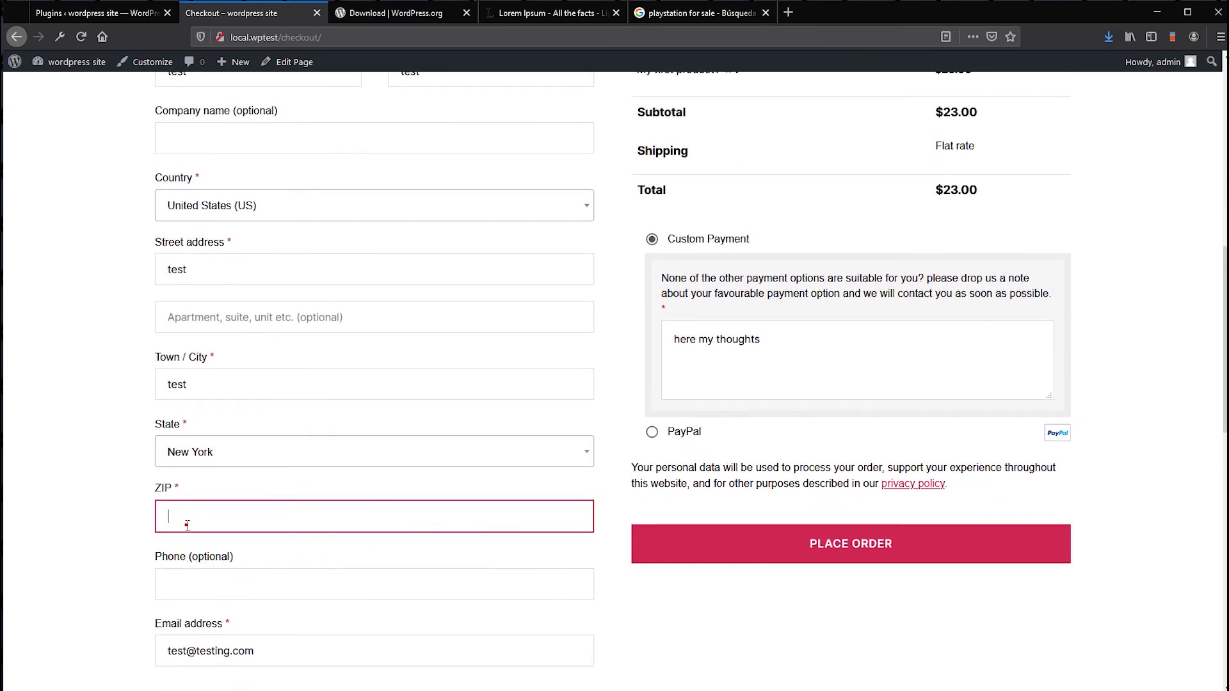
left_click(187, 525)
type("10001")
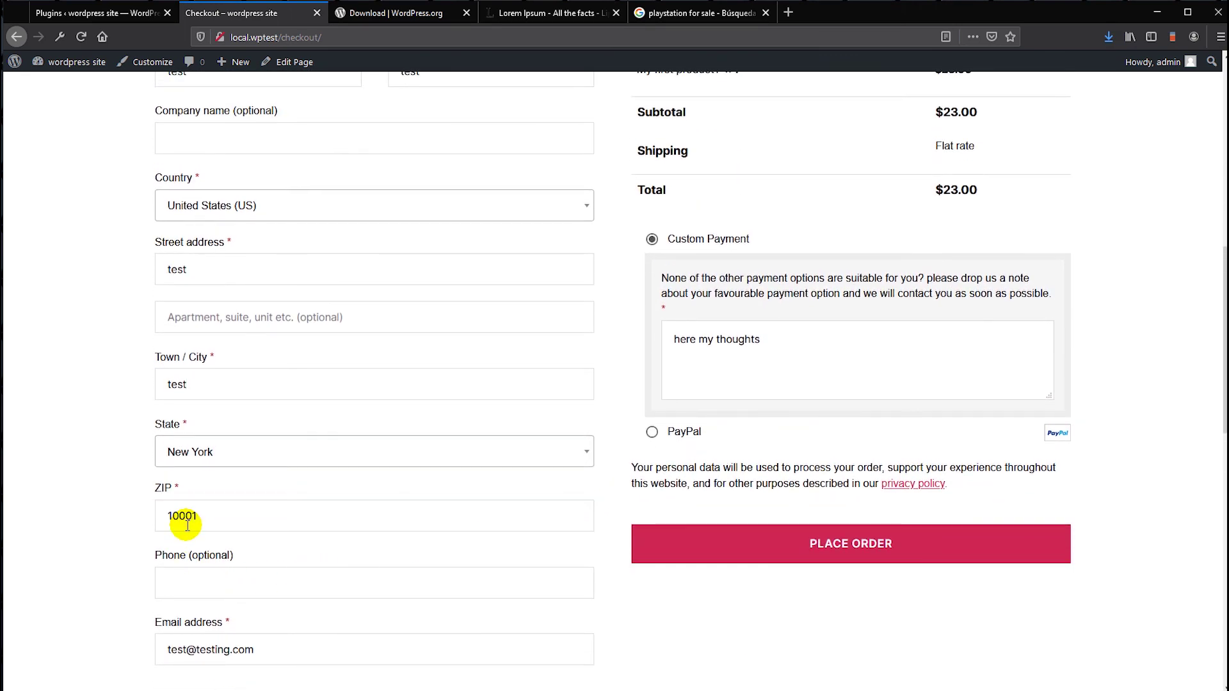
scroll(563, 362, "down", 2)
scroll(596, 407, "up", 2)
- Place the $23.00 test order and review the Thunderbird order notification emails
left_click(840, 544)
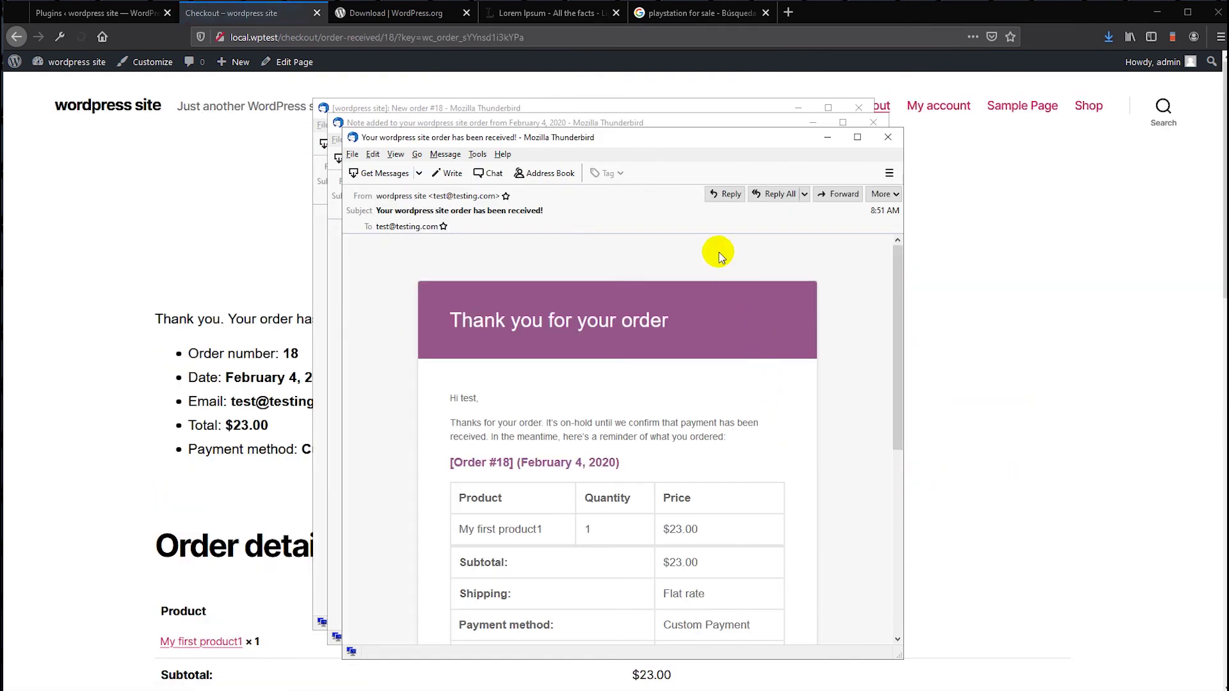
left_click_drag(654, 145, 784, 133)
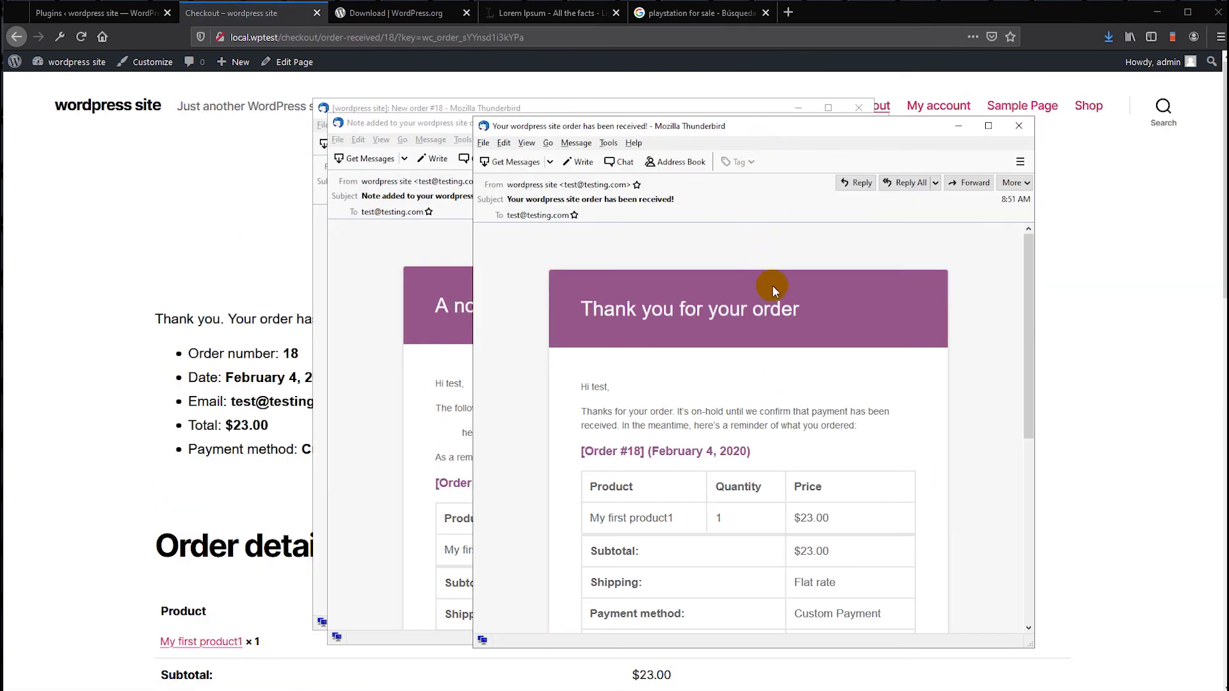
scroll(795, 303, "down", 2)
scroll(794, 303, "down", 5)
scroll(796, 306, "up", 4)
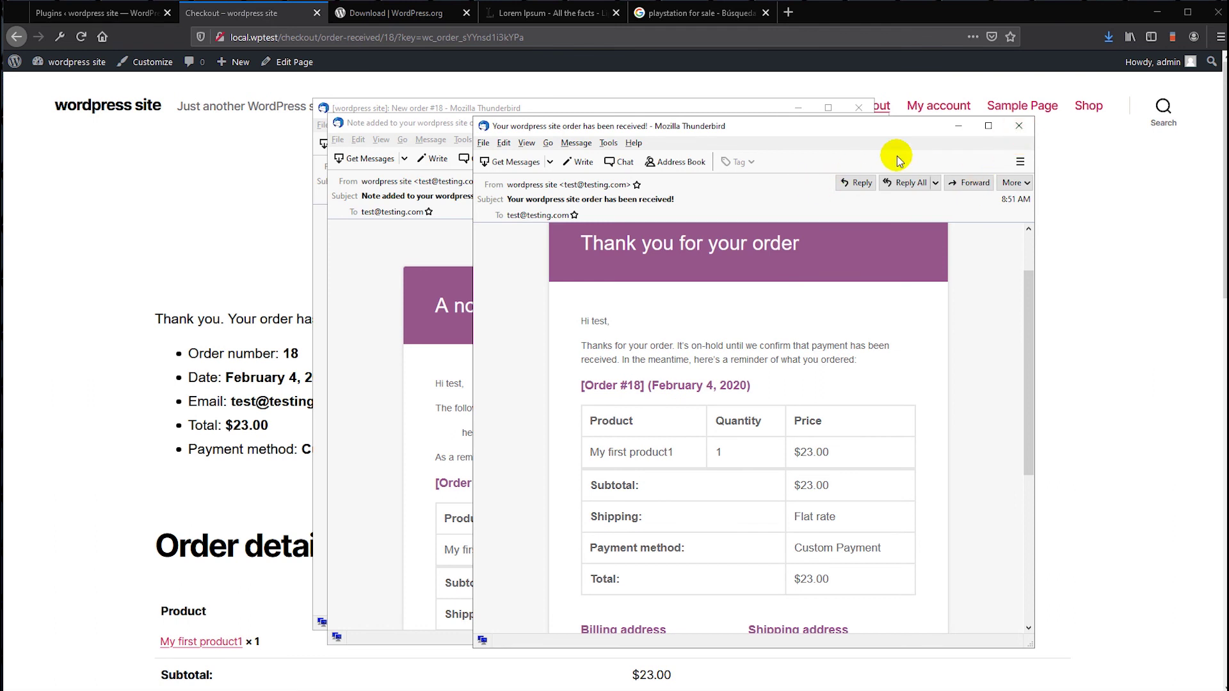
- Close the order received, note added, and new order #18 email windows
left_click(1017, 121)
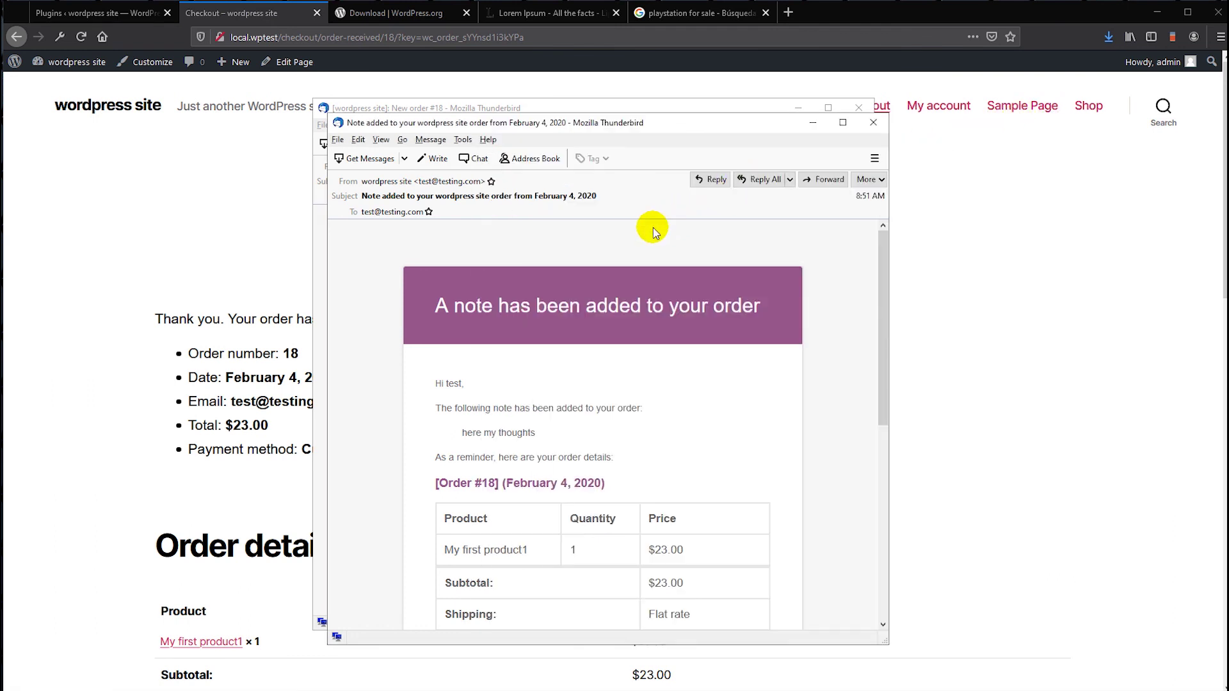
left_click(873, 122)
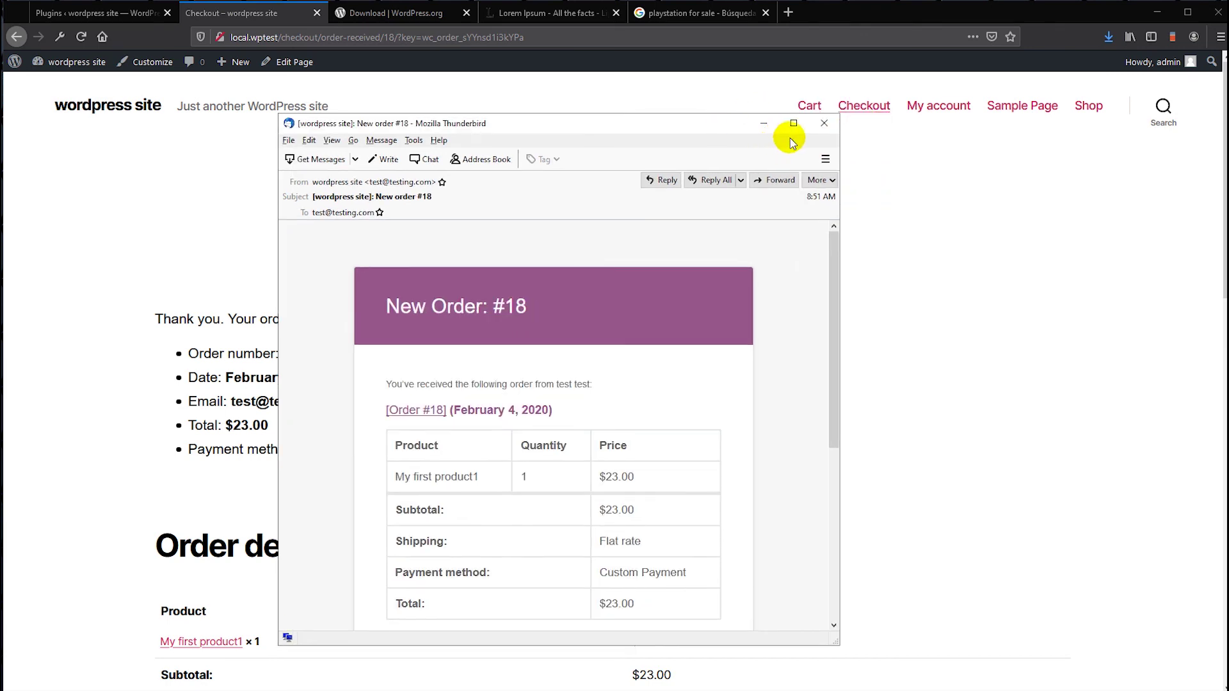
left_click(824, 122)
scroll(654, 405, "down", 3)
scroll(656, 406, "up", 3)
left_click_drag(440, 227, 820, 195)
left_click_drag(152, 319, 426, 344)
scroll(426, 344, "down", 3)
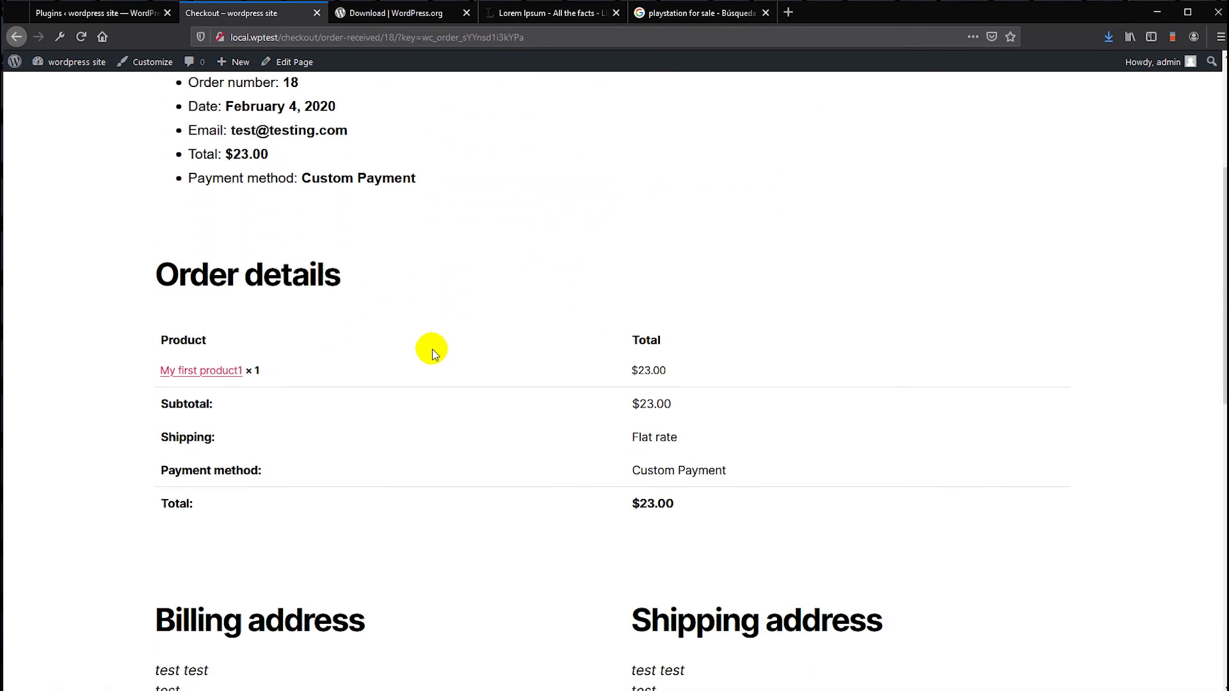
scroll(432, 348, "down", 2)
scroll(516, 339, "down", 6)
scroll(529, 382, "up", 4)
scroll(532, 384, "down", 6)
scroll(532, 384, "up", 4)
scroll(532, 384, "up", 6)
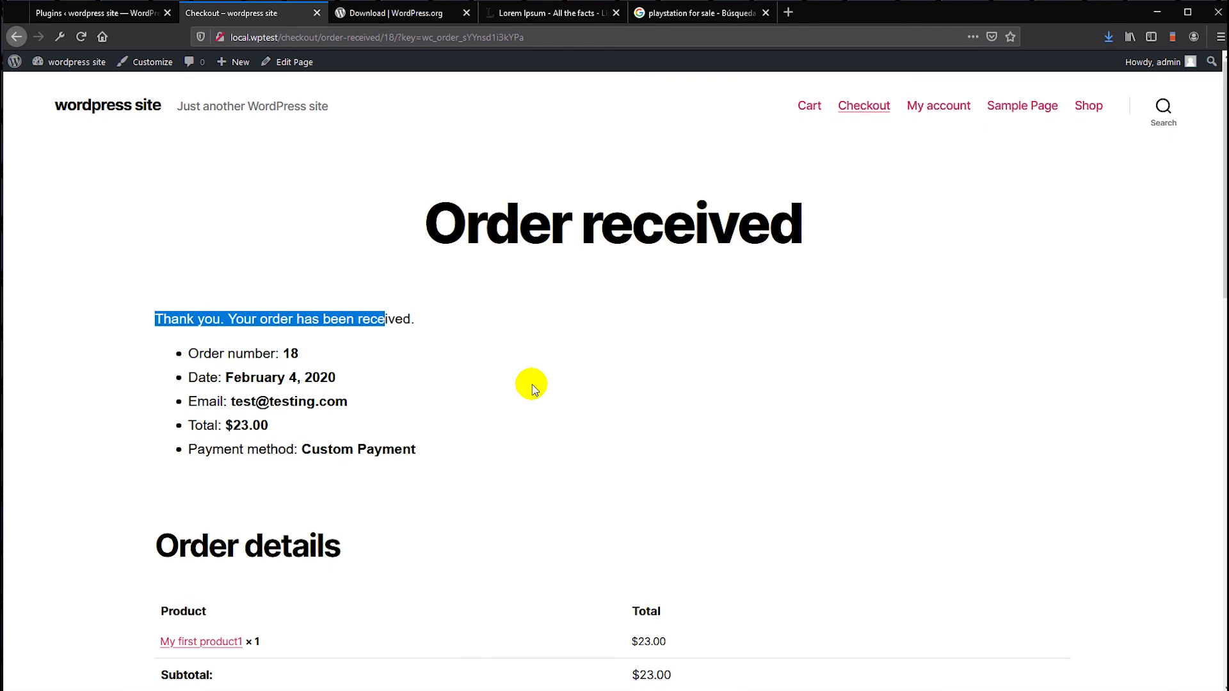
scroll(506, 345, "down", 1)
scroll(509, 349, "up", 1)
left_click(521, 330)
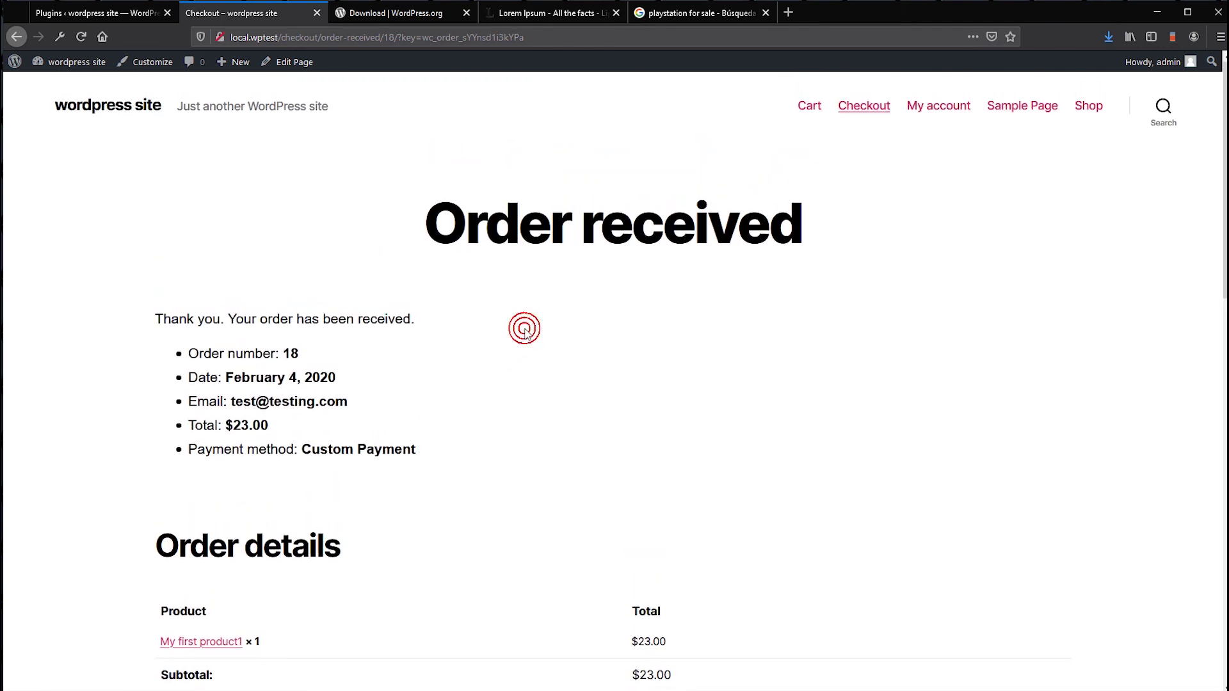